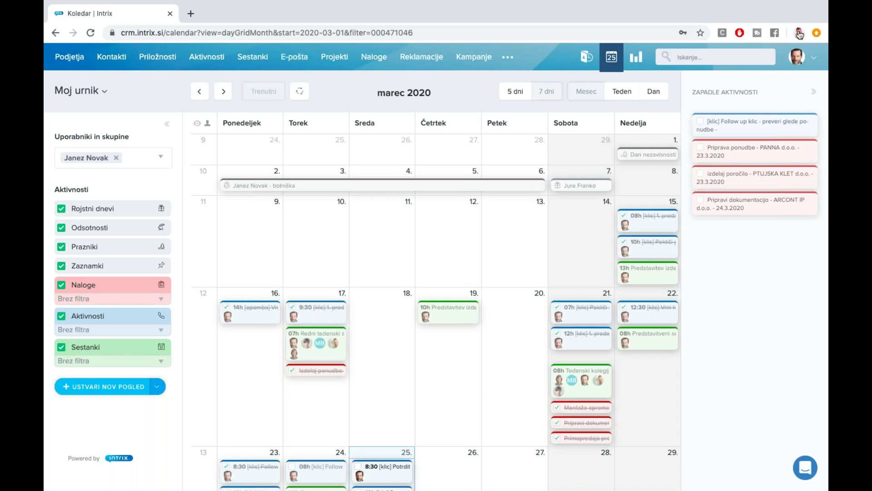
# Step: Open the PTUJSKA KLET d.o.o. company record and examine its basic information, linked contacts and opportunities
pyautogui.click(737, 22)
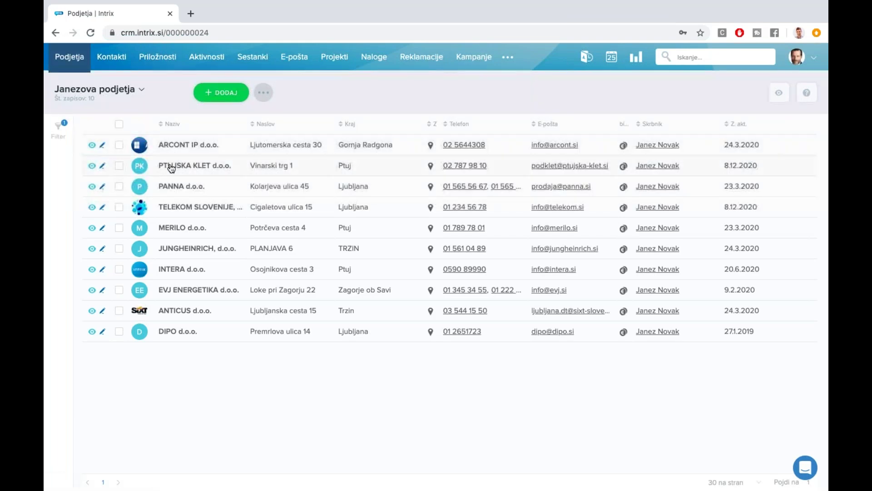
pyautogui.click(171, 166)
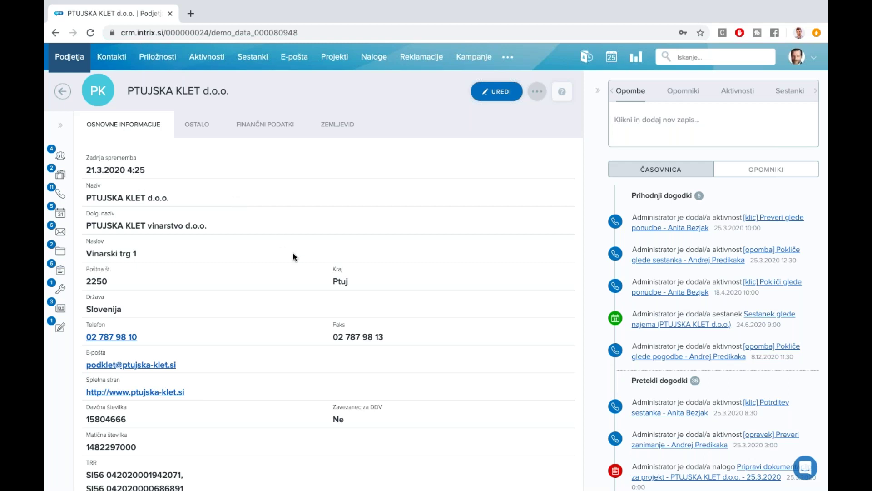
pyautogui.scroll(-4, 293, 257)
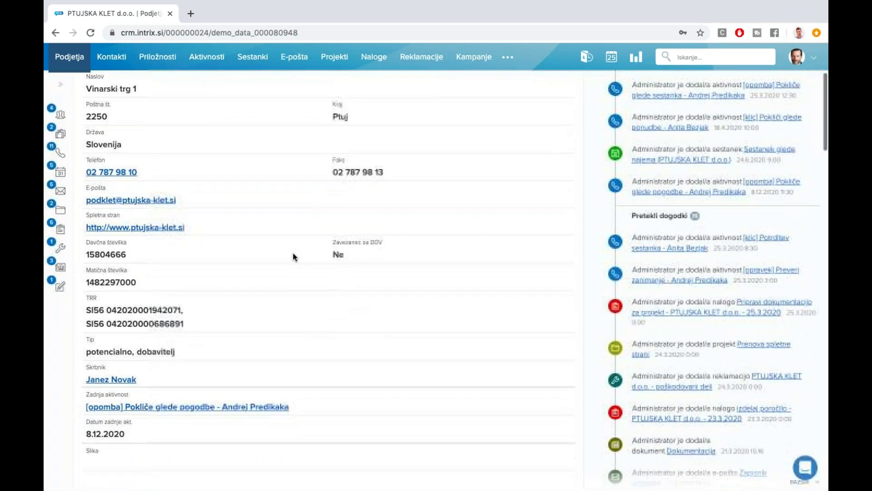
pyautogui.scroll(-3, 293, 257)
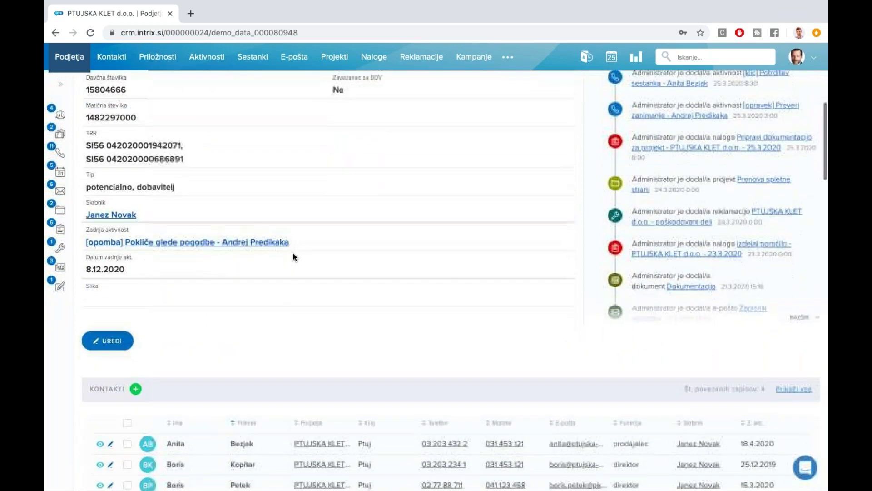
pyautogui.scroll(-1, 293, 256)
pyautogui.scroll(2, 293, 256)
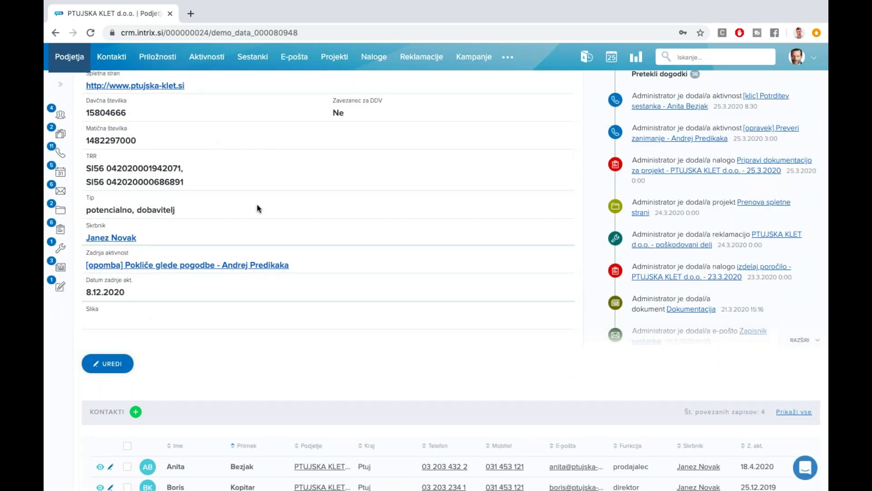
pyautogui.scroll(1, 258, 208)
pyautogui.scroll(-4, 257, 209)
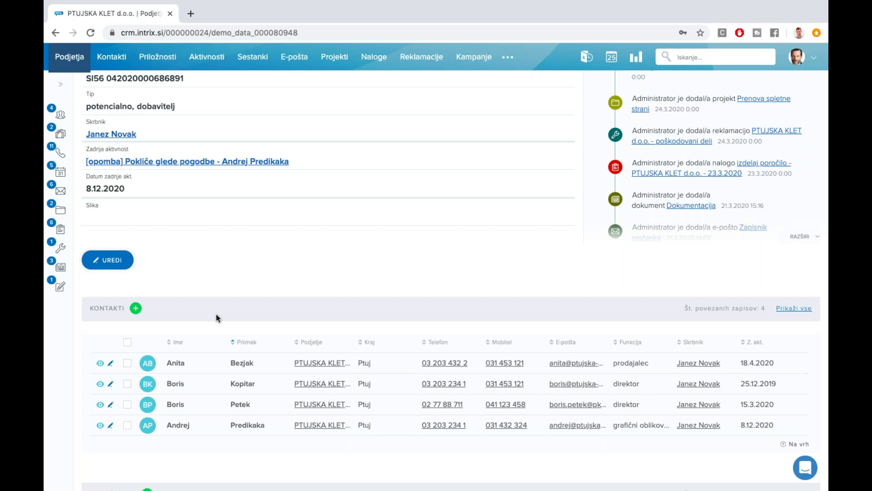
pyautogui.scroll(-1, 217, 318)
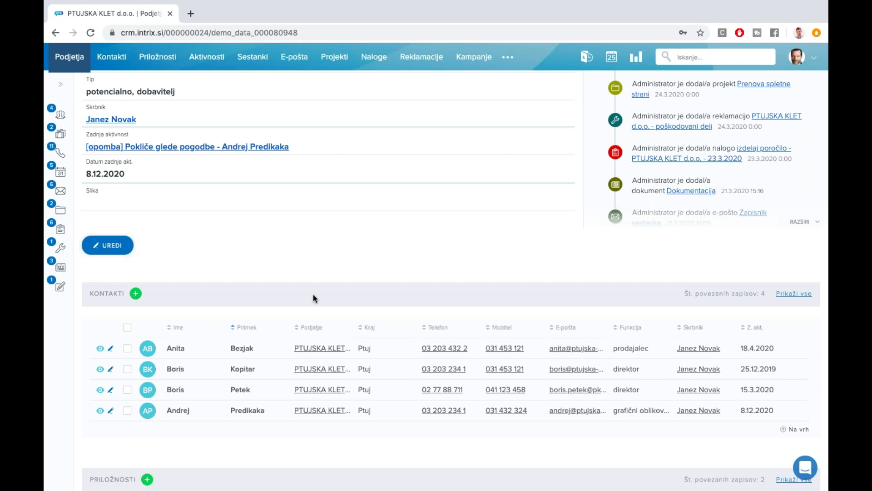
pyautogui.scroll(-2, 312, 293)
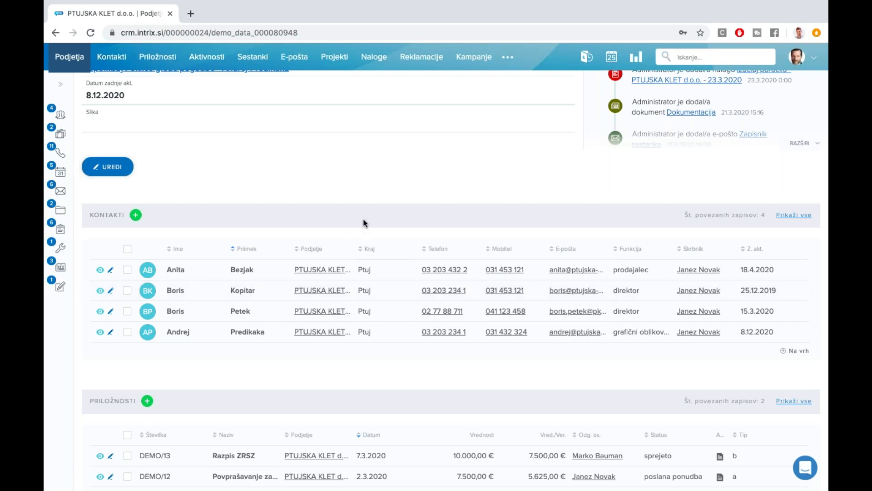
pyautogui.scroll(-2, 363, 222)
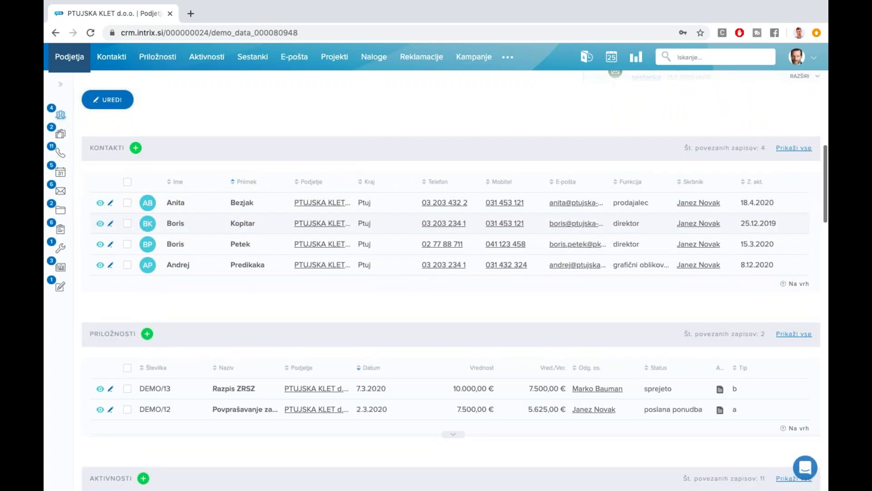
# Step: Create a new opportunity for PTUJSKA KLET d.o.o. named "Povpraševanje za novo linijo za polnjenje vina"
pyautogui.click(148, 335)
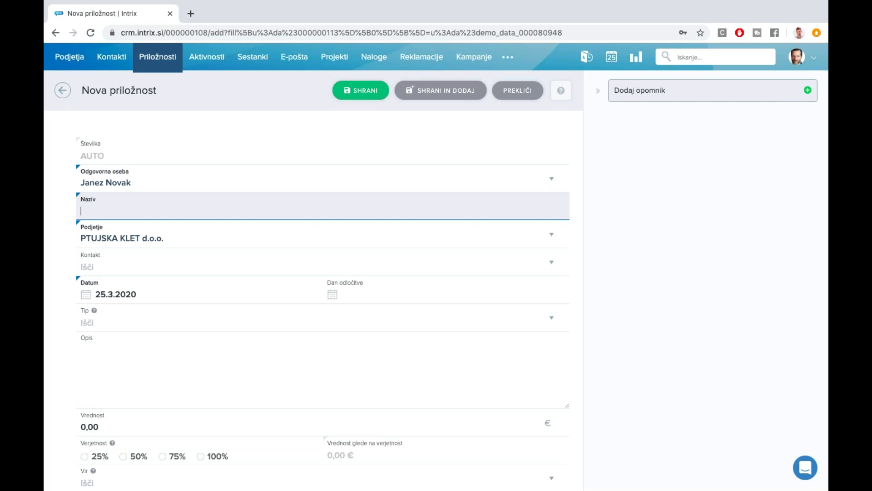
pyautogui.write('Povpraševanje za novo ti')
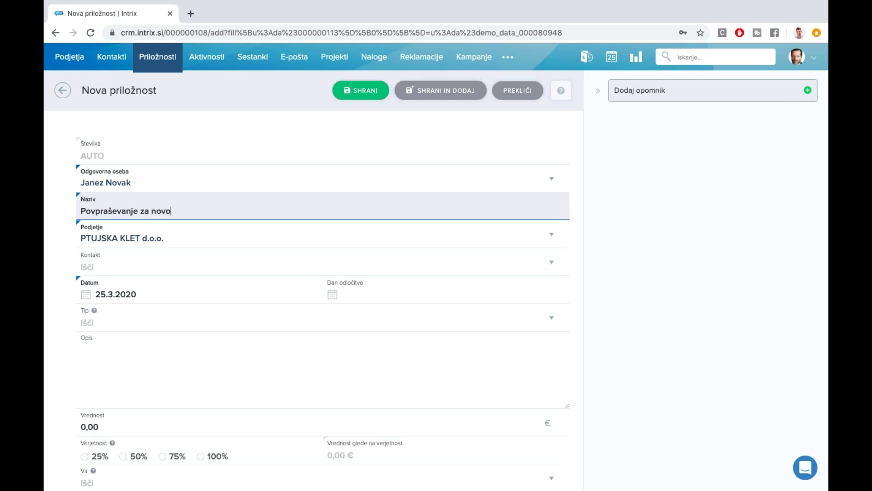
pyautogui.press('BackSpace')
pyautogui.press('BackSpace')
pyautogui.write('linijo za polnjene')
pyautogui.press('BackSpace')
pyautogui.write('je vina')
# Step: Assign the second listed company contact to the opportunity and set its Tip to b
pyautogui.click(107, 266)
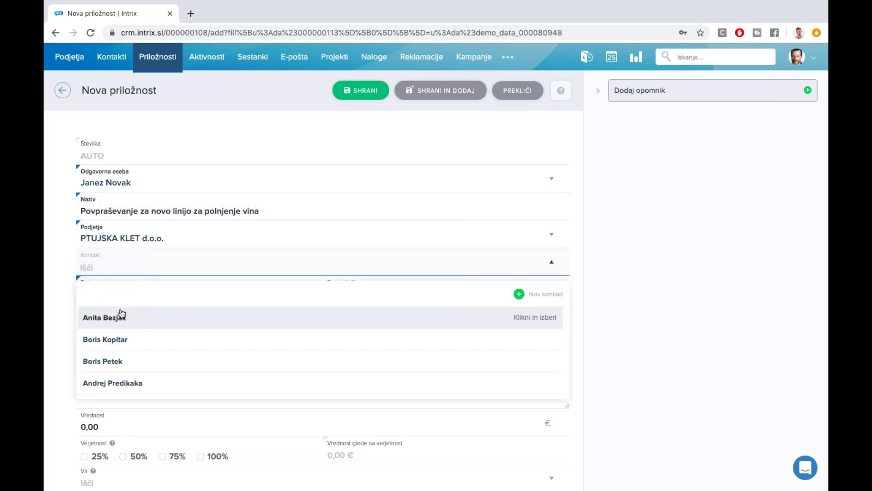
pyautogui.click(127, 337)
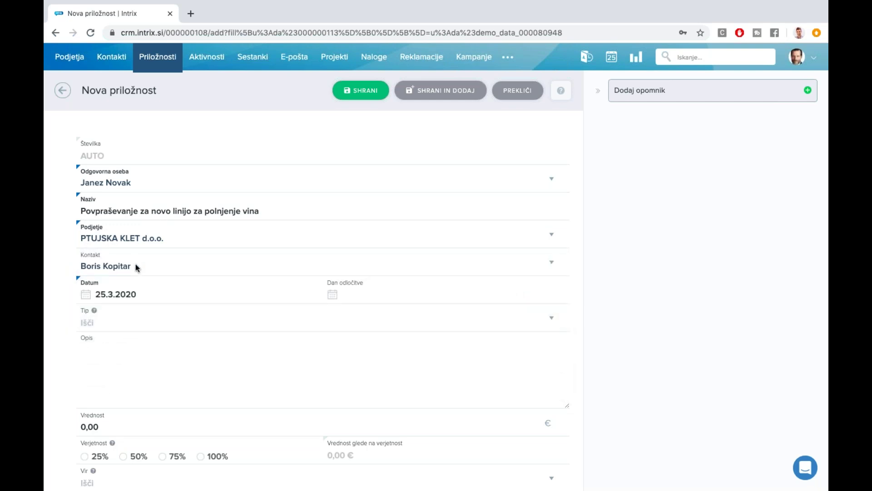
pyautogui.click(109, 326)
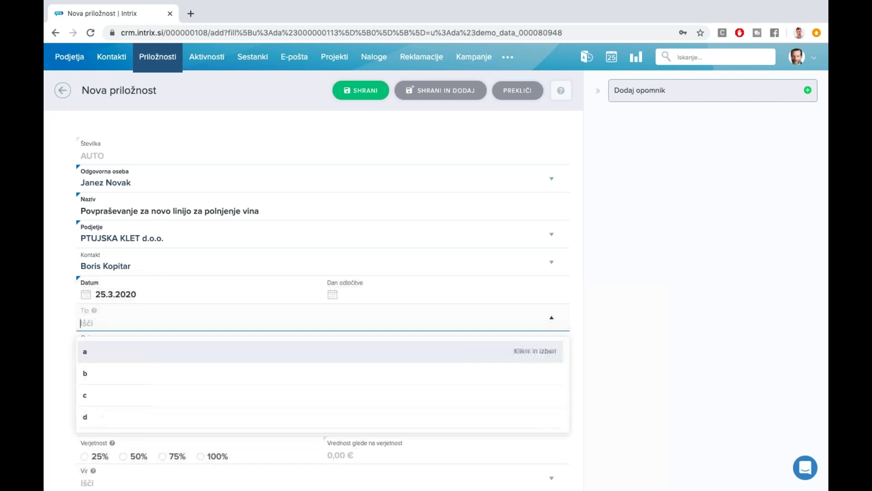
pyautogui.click(102, 375)
pyautogui.click(109, 378)
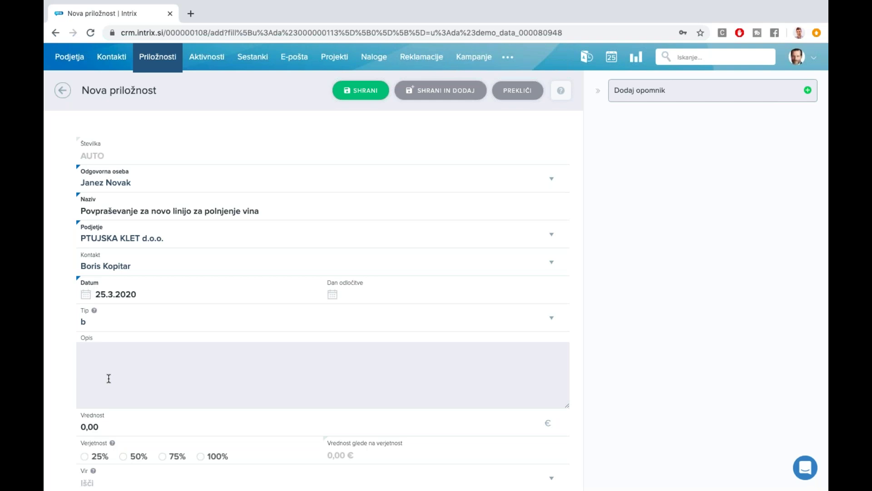
# Step: Set the opportunity's Vrednost to 20.000,00 € and save the record
pyautogui.click(82, 427)
pyautogui.write('2000')
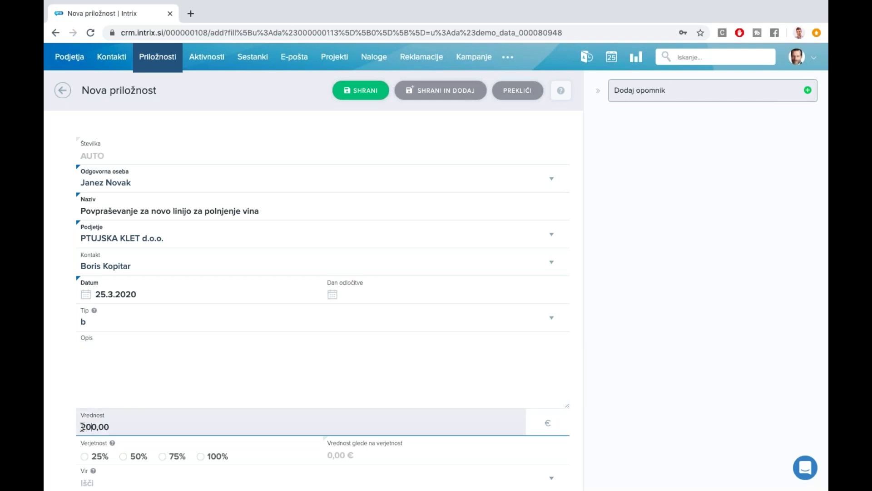
pyautogui.click(599, 368)
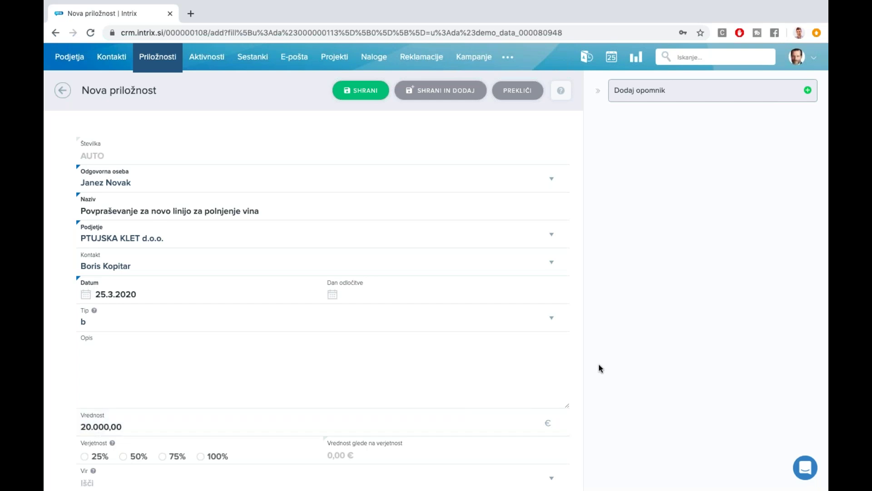
pyautogui.scroll(-2, 600, 368)
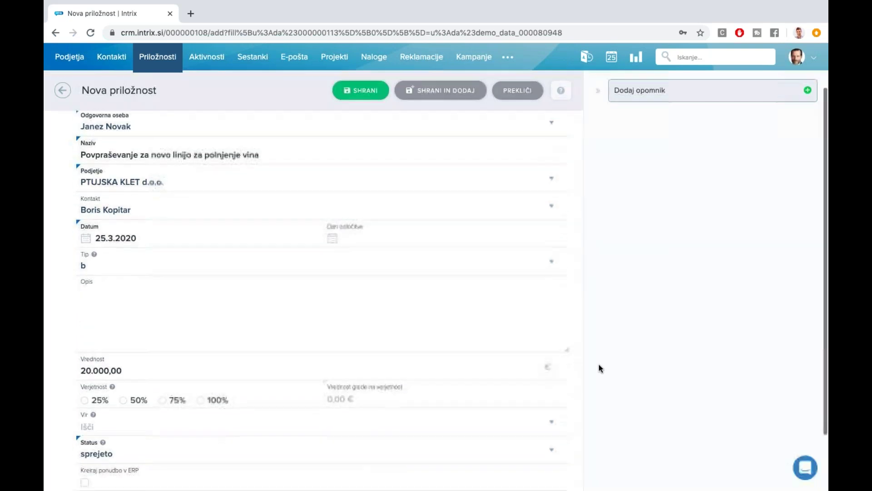
pyautogui.click(366, 97)
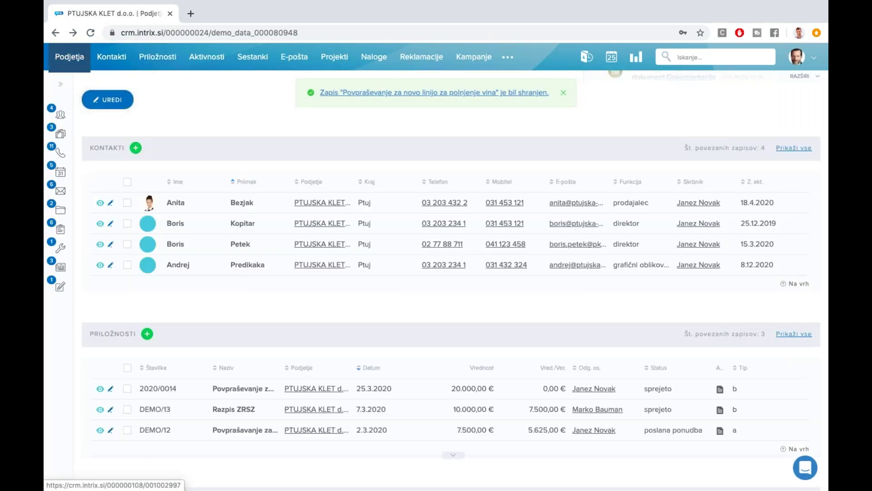
# Step: Open the newly saved 25.3.2020 opportunity from the company's linked opportunities
pyautogui.scroll(-5, 451, 272)
pyautogui.scroll(-1, 451, 272)
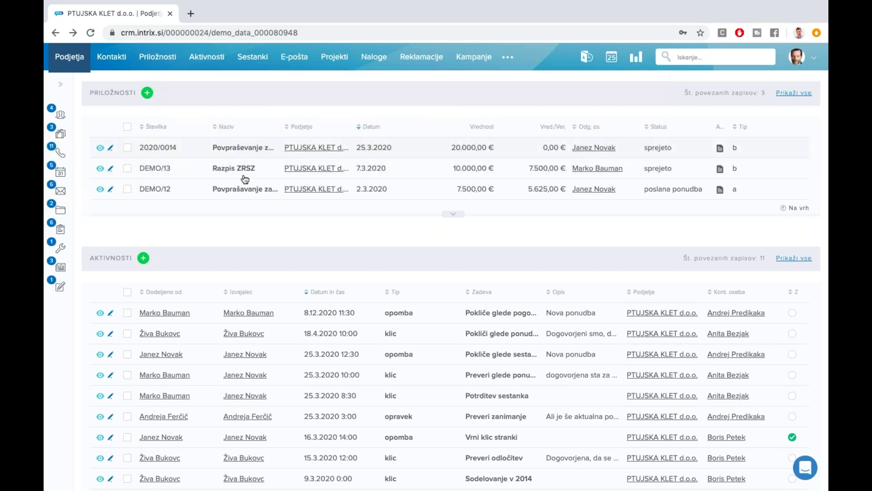
pyautogui.click(246, 148)
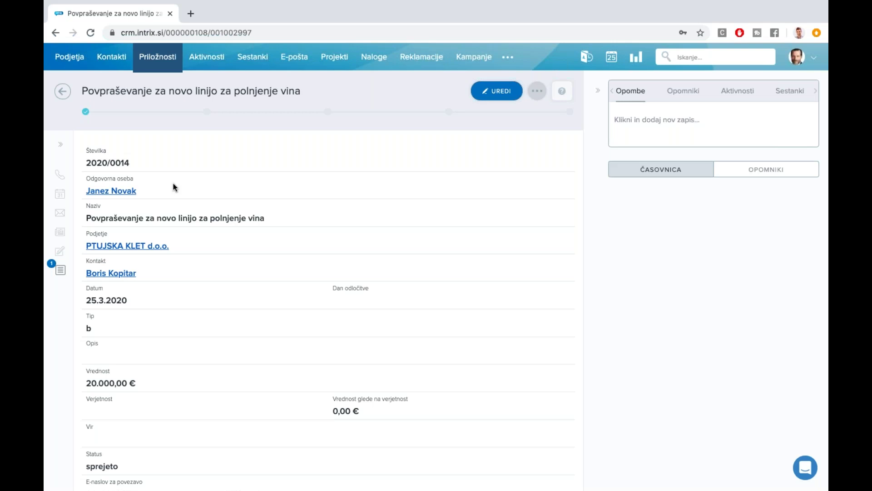
# Step: Read the E-pošta module's help on the forwarding address in a separate browser tab, and return to the opportunity record
pyautogui.middleClick(296, 60)
pyautogui.click(240, 14)
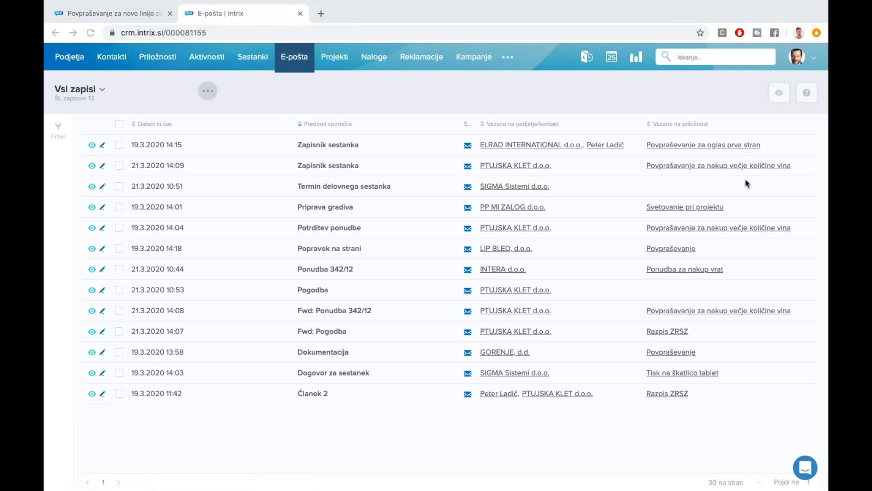
pyautogui.click(805, 97)
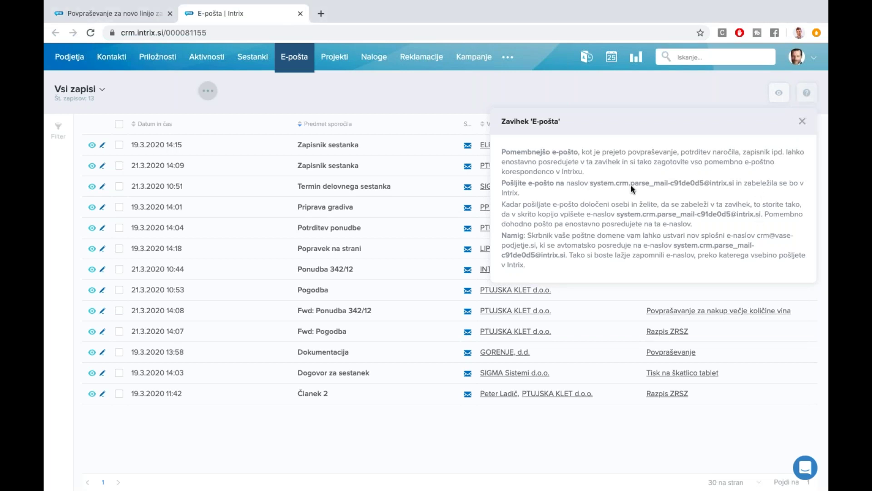
pyautogui.moveTo(597, 183); pyautogui.dragTo(735, 183)
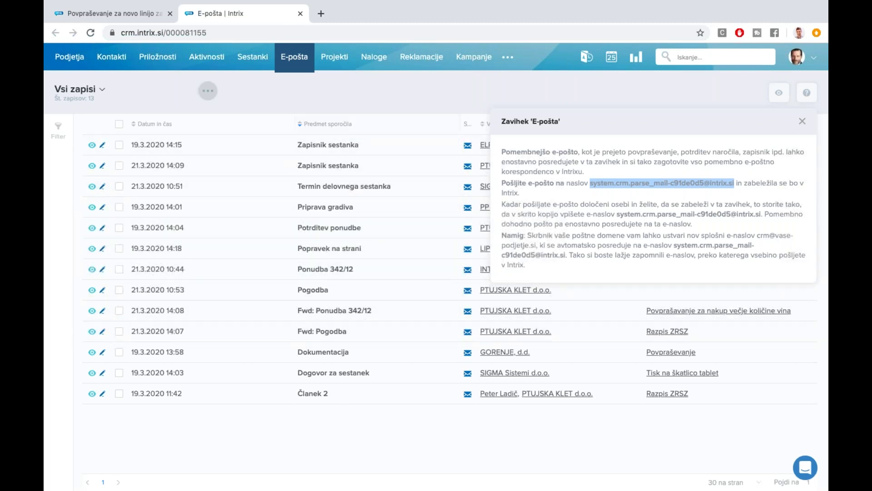
pyautogui.click(802, 121)
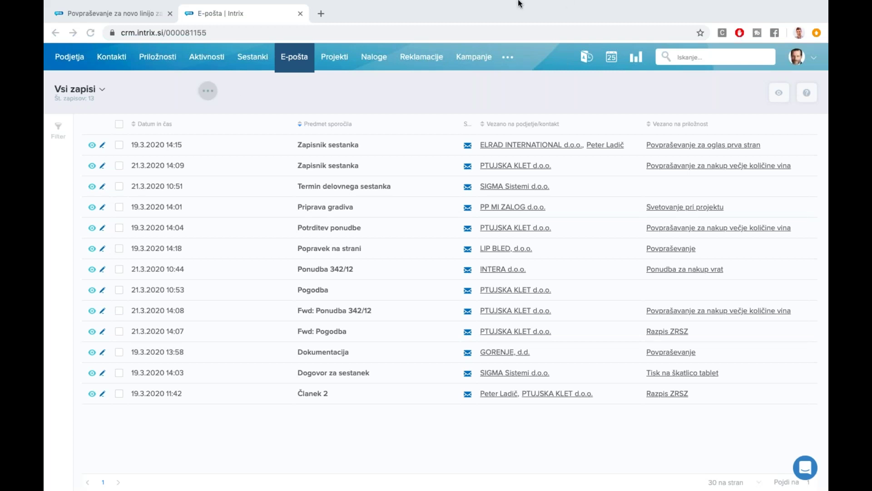
pyautogui.click(152, 58)
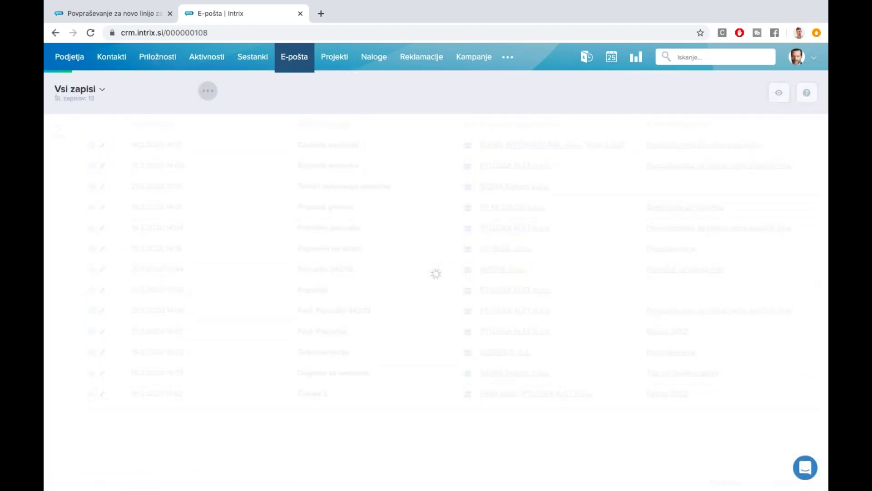
pyautogui.click(301, 14)
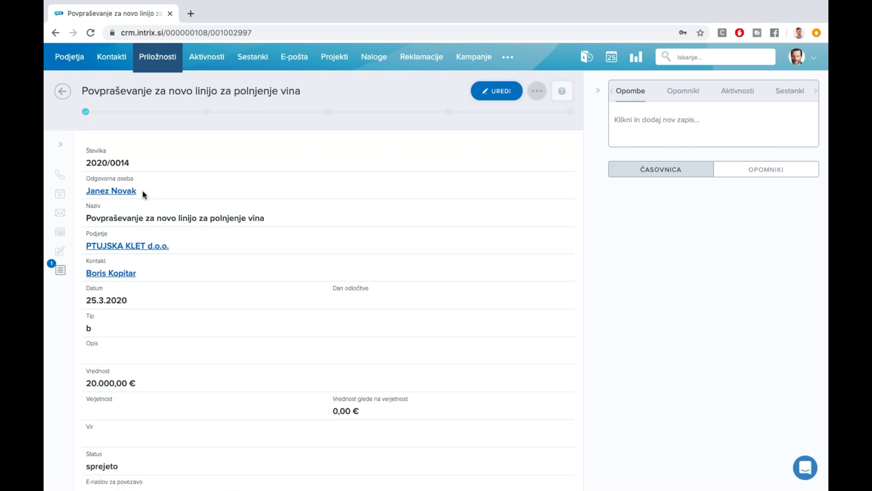
# Step: Examine the opportunity's details, its linking e-mail address field and the linked Aktivnosti, Sestanki and E-pošta sections
pyautogui.scroll(-3, 143, 194)
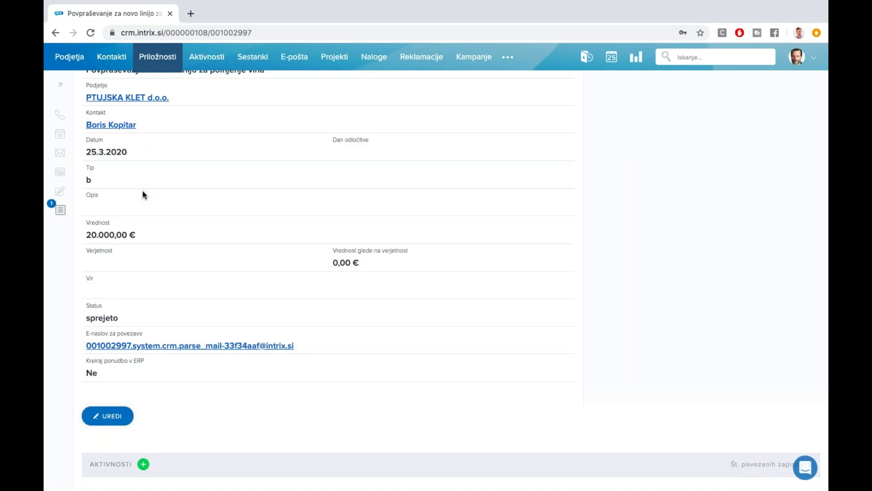
pyautogui.scroll(1, 143, 194)
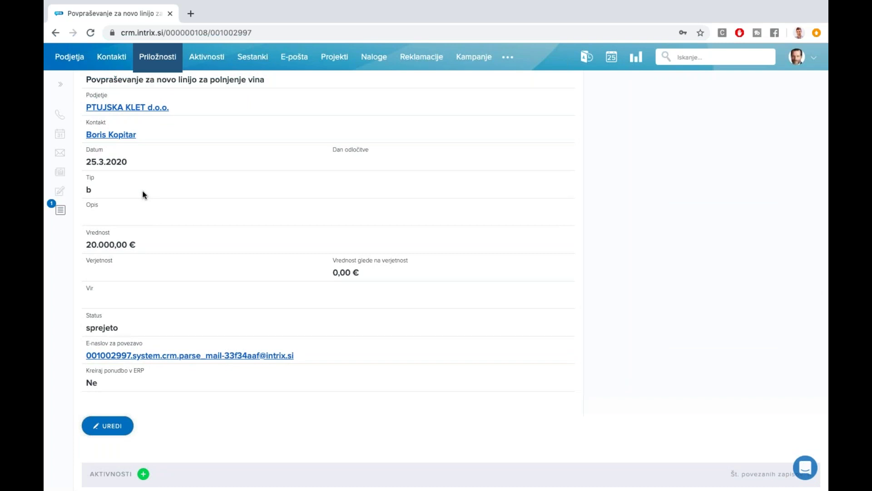
pyautogui.scroll(1, 143, 195)
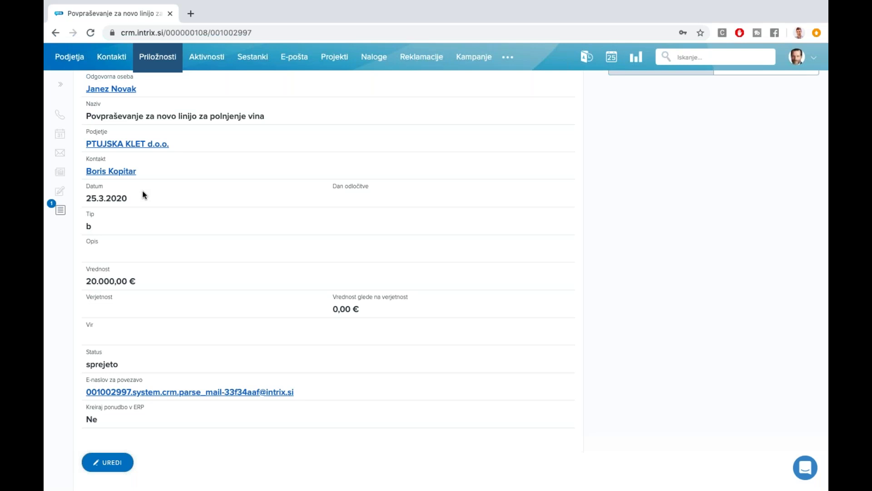
pyautogui.scroll(-4, 142, 195)
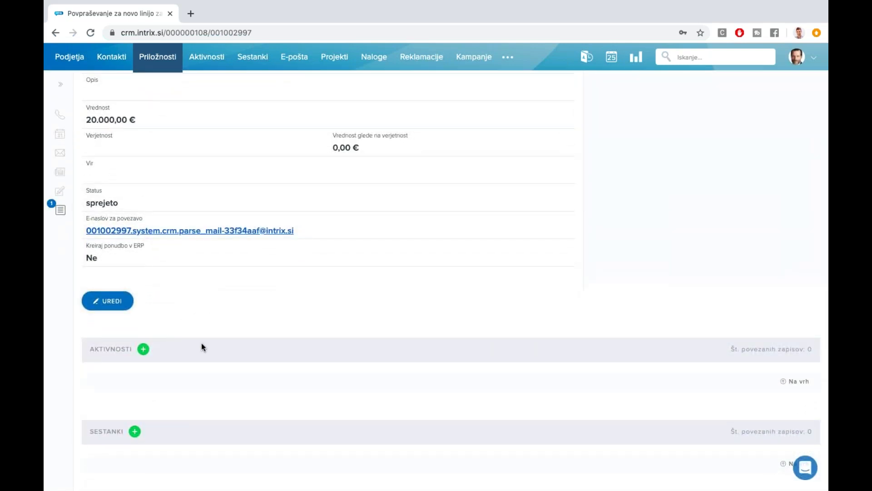
pyautogui.scroll(-2, 203, 347)
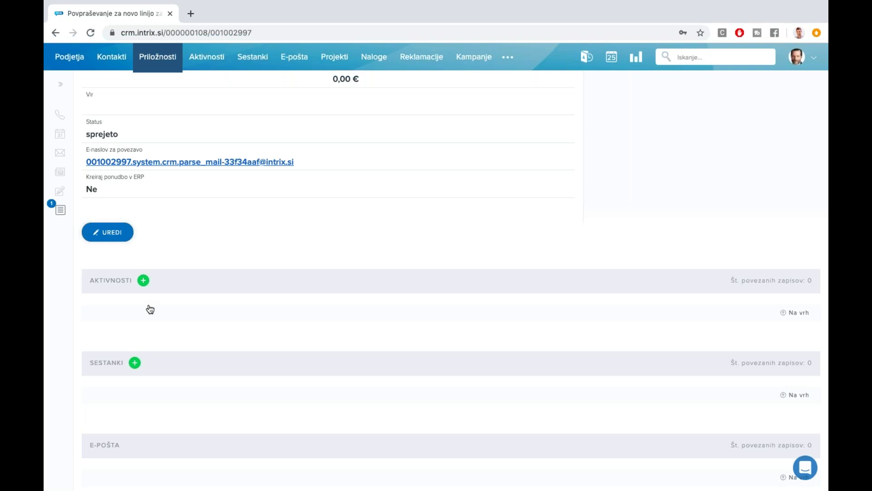
pyautogui.scroll(7, 174, 277)
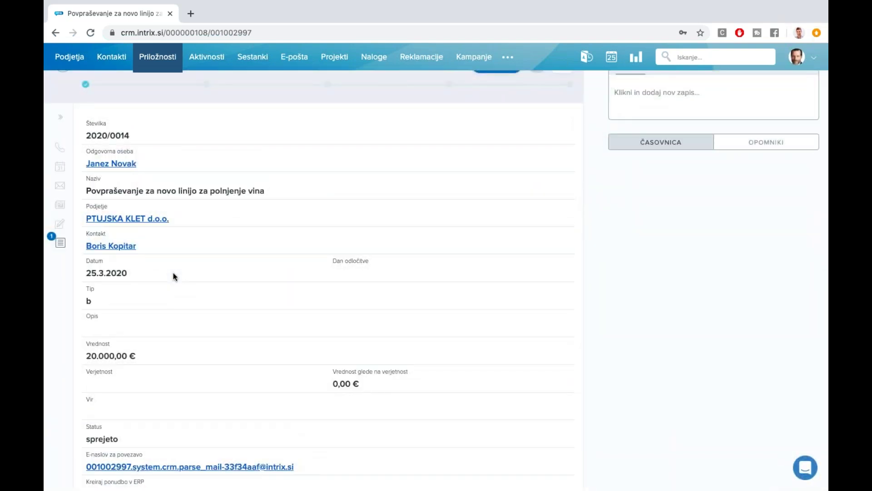
pyautogui.scroll(-5, 174, 276)
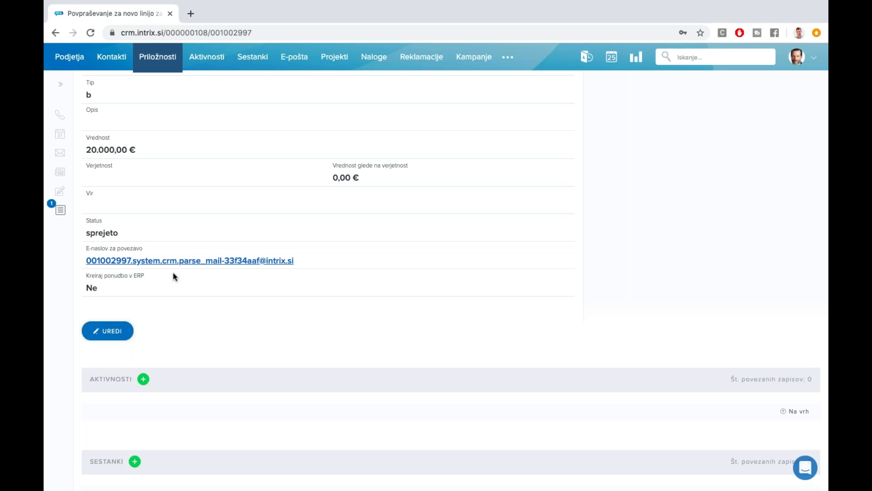
# Step: Add a linked activity with the Zadeva "Prosim sporoči mi rok izvedbe", Tip opravek, and a colleague as Izvajalec
pyautogui.click(144, 381)
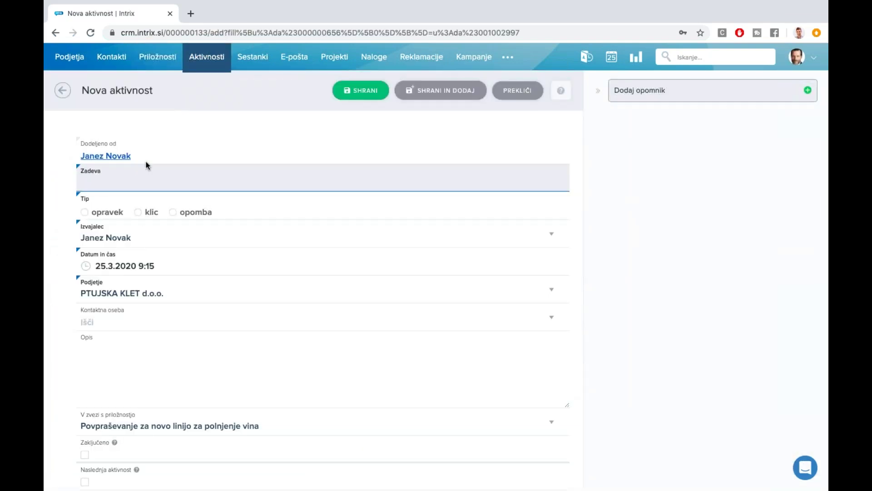
pyautogui.write('Prosim sporoči mi rok izvedbe')
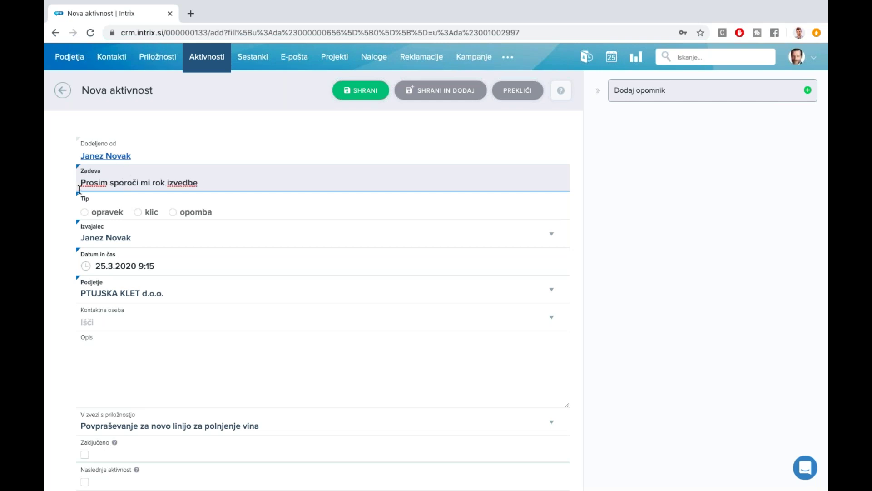
pyautogui.click(115, 215)
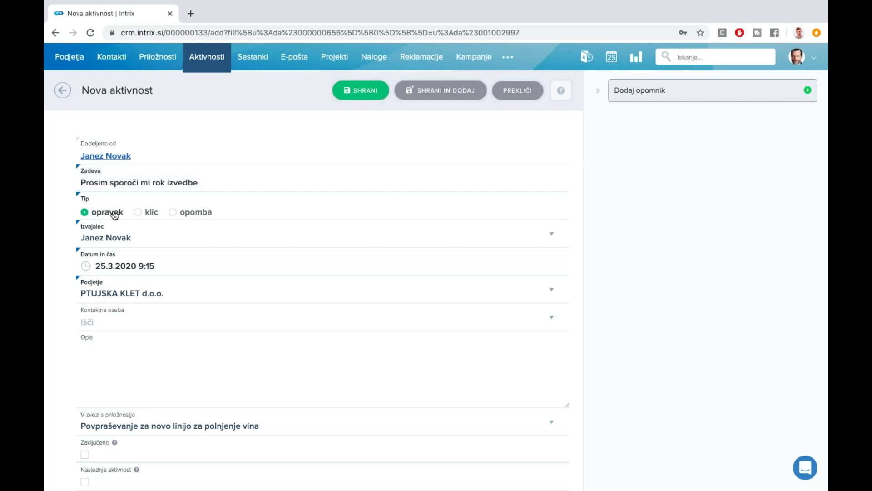
pyautogui.click(147, 239)
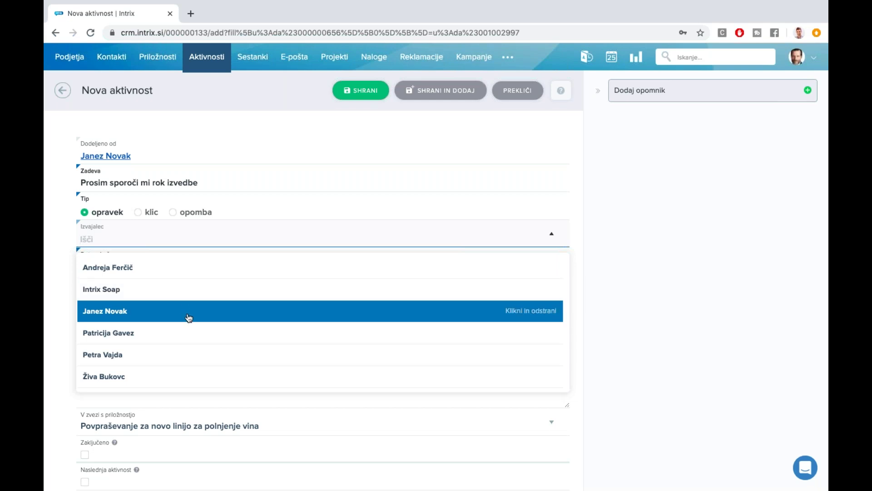
pyautogui.click(162, 357)
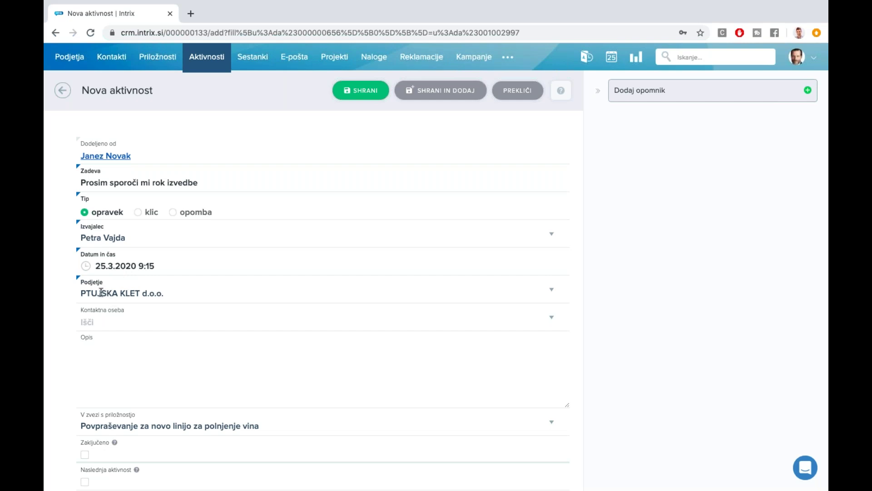
# Step: Enable Obvesti izvajalca (e-pošta), save the activity, and check it among the opportunity's linked Aktivnosti
pyautogui.click(126, 372)
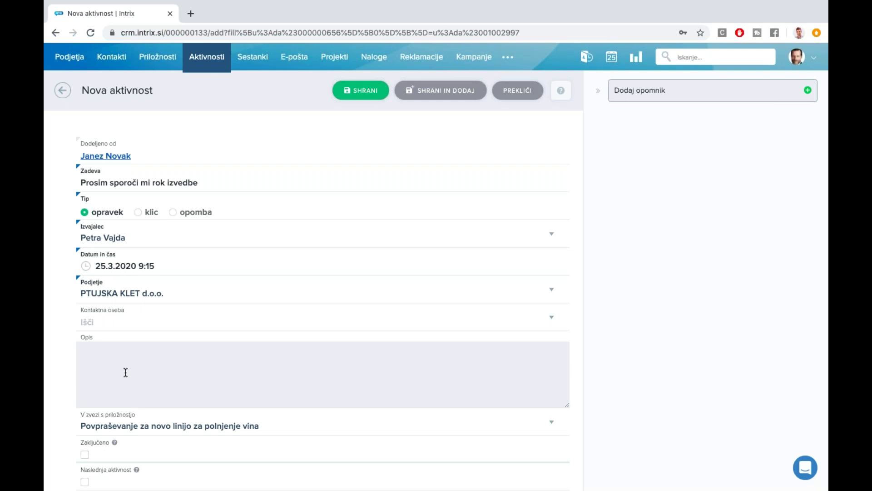
pyautogui.scroll(-3, 126, 373)
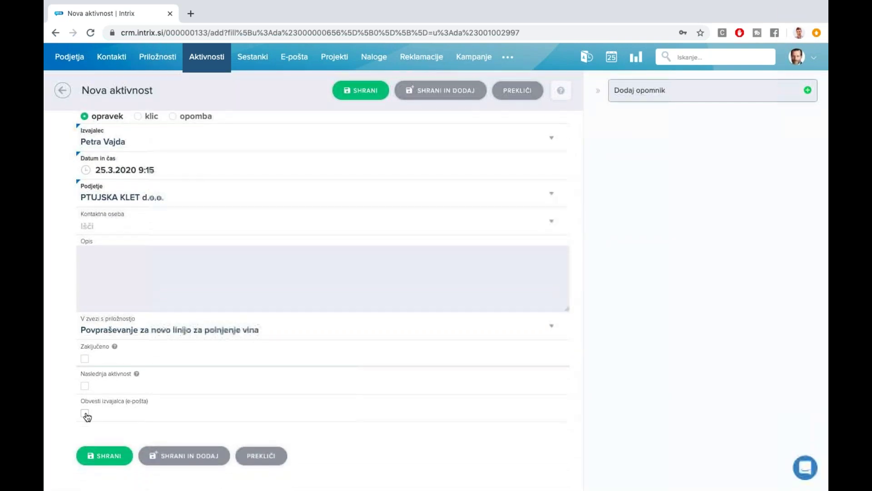
pyautogui.click(85, 414)
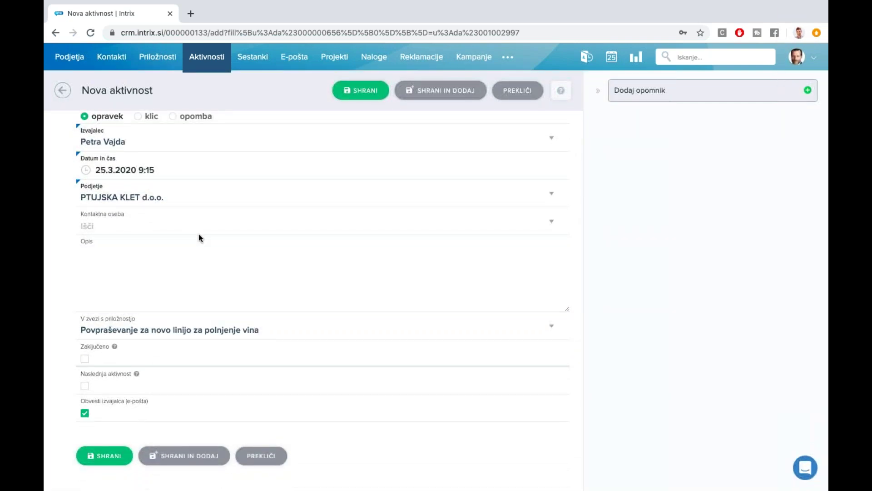
pyautogui.scroll(3, 198, 233)
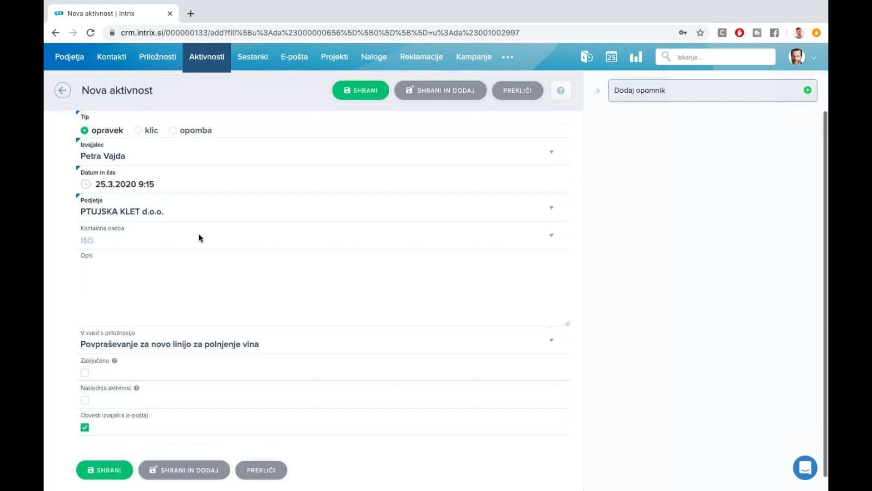
pyautogui.scroll(-2, 209, 244)
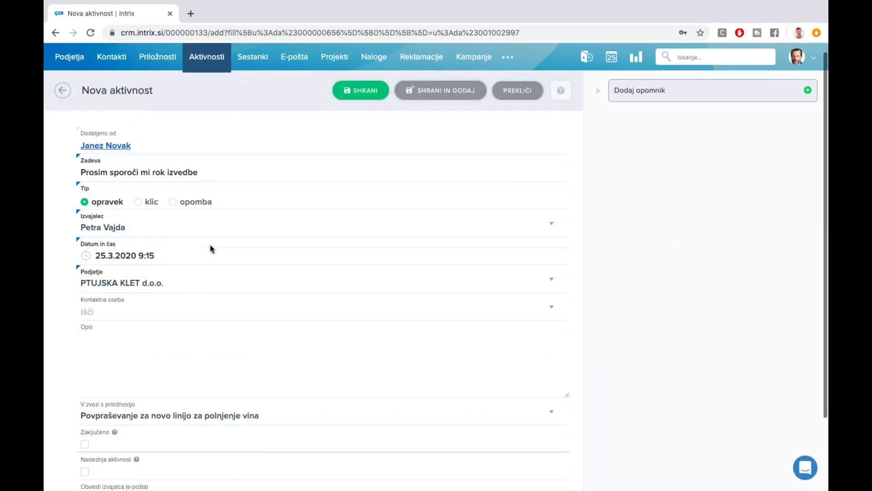
pyautogui.scroll(-1, 210, 244)
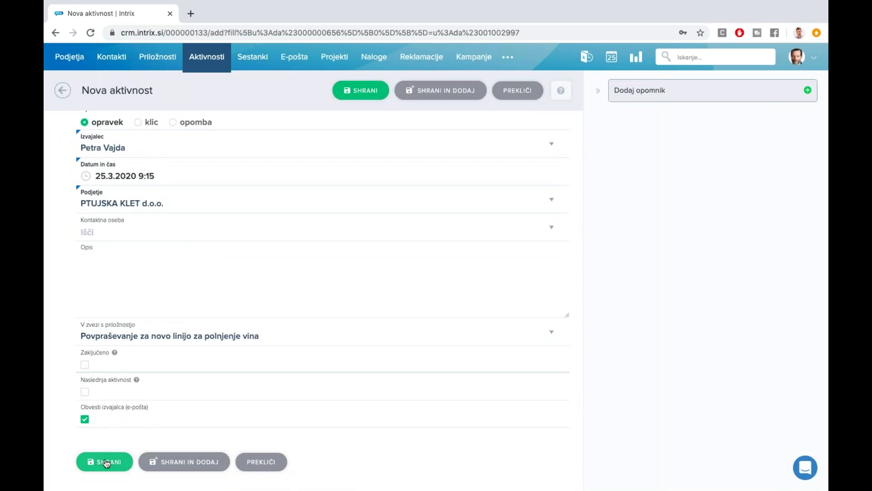
pyautogui.click(112, 462)
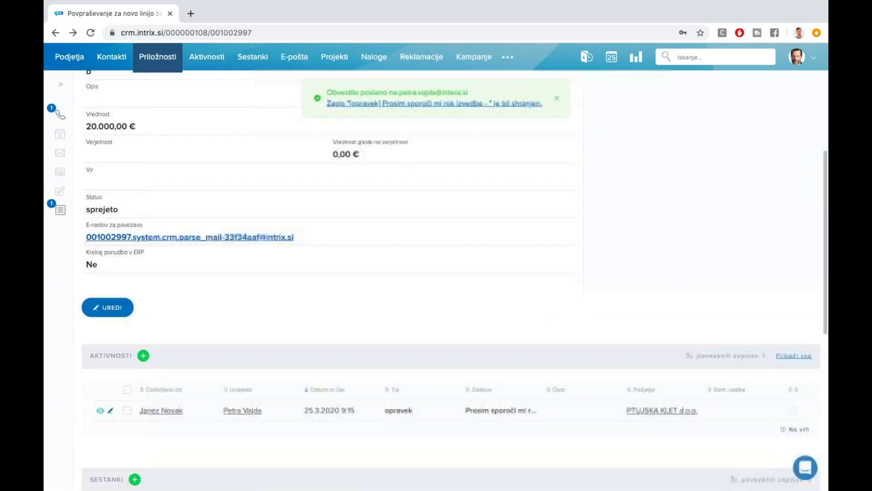
pyautogui.scroll(-5, 454, 280)
pyautogui.scroll(1, 454, 280)
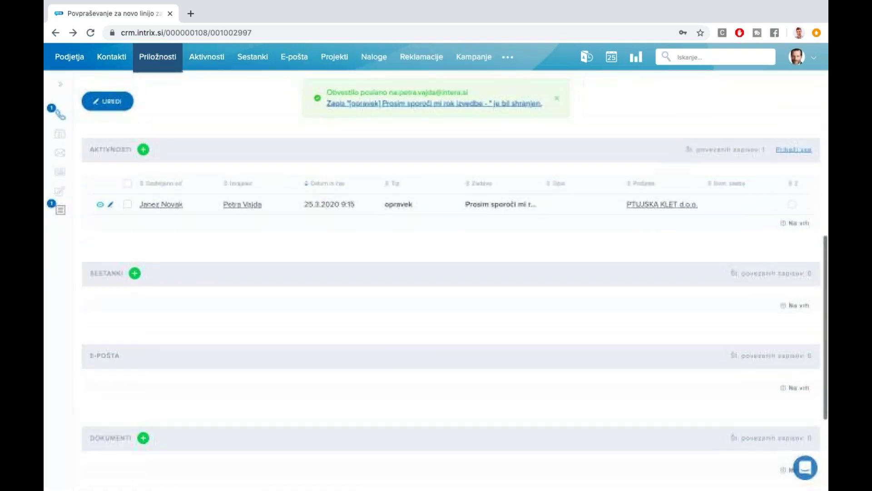
pyautogui.scroll(1, 121, 446)
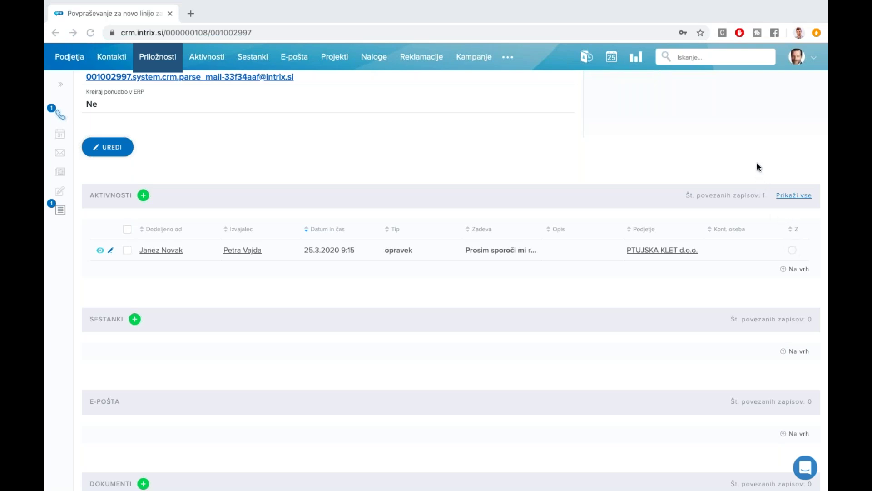
# Step: Open the calendar, replace the current user with the activity's assignee in the user filter, and switch to the weekly view
pyautogui.click(611, 57)
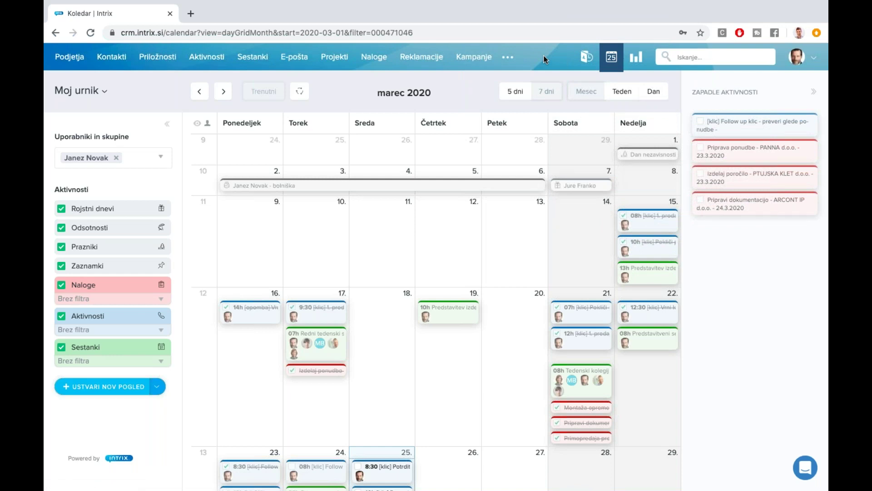
pyautogui.click(116, 158)
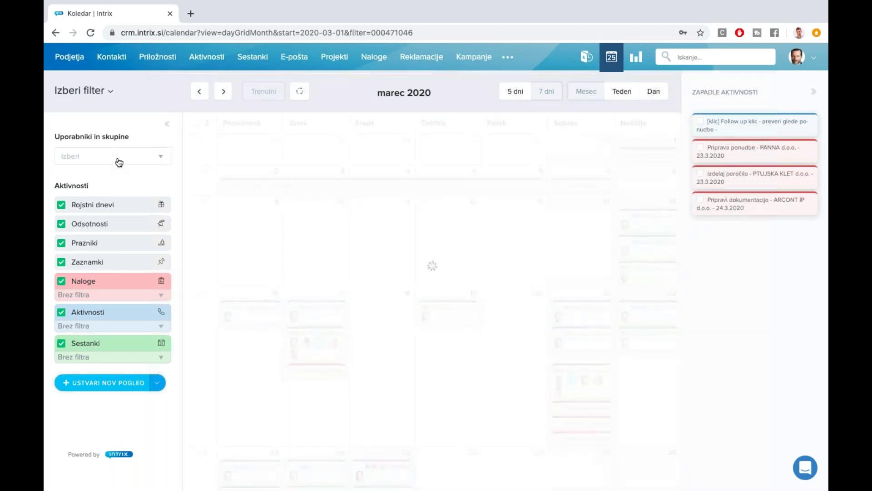
pyautogui.click(119, 161)
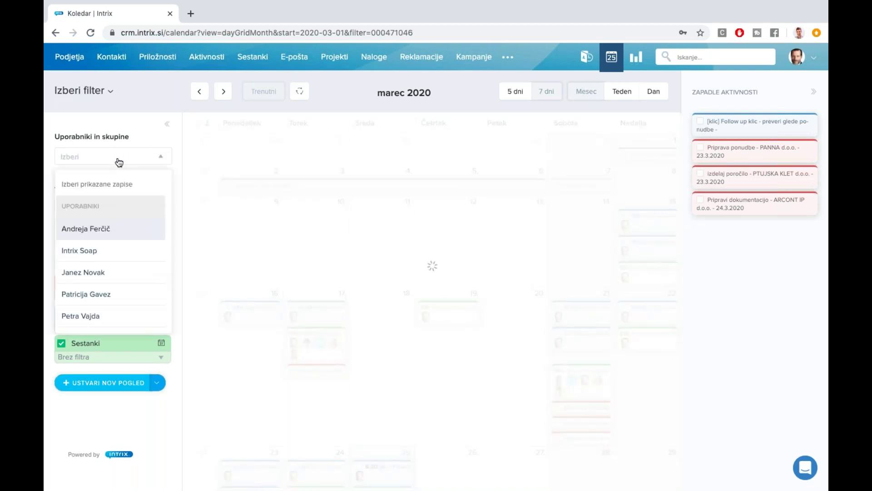
pyautogui.write('petra')
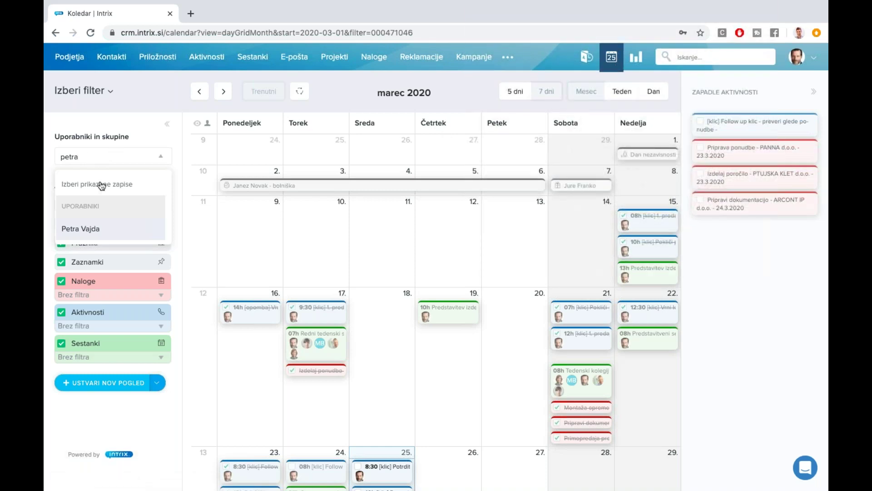
pyautogui.click(82, 238)
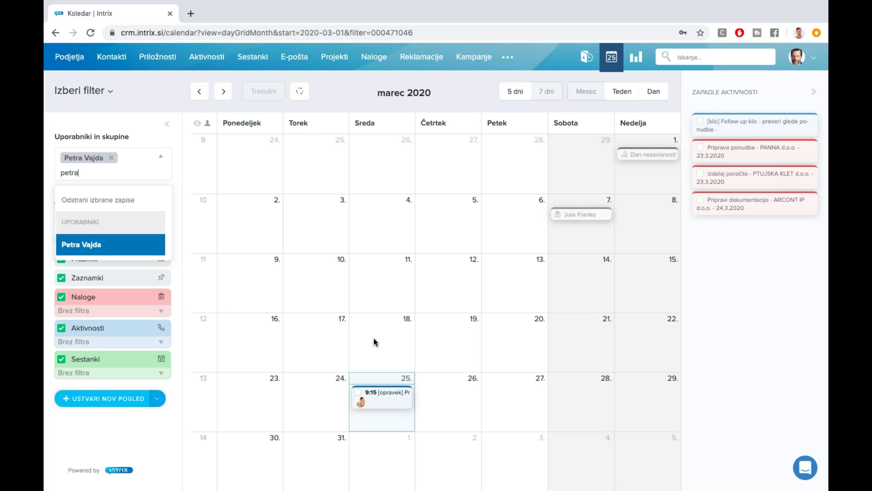
pyautogui.click(619, 92)
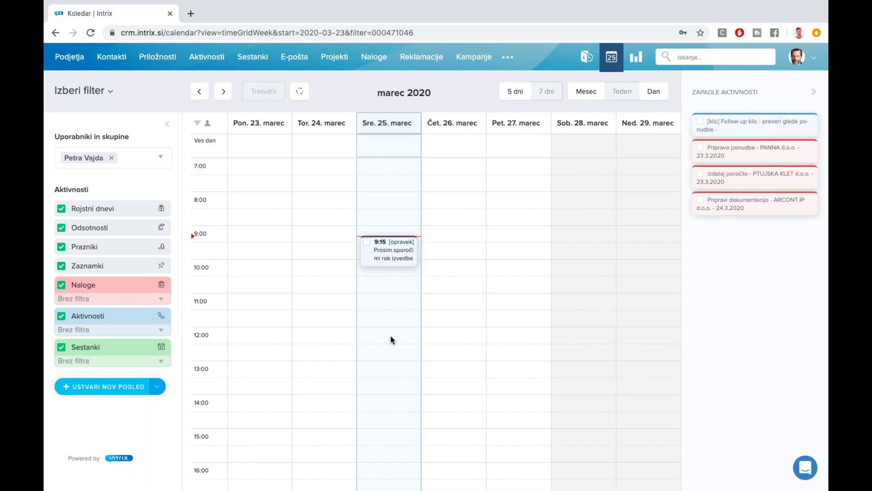
# Step: Start a new absence covering 12:00 to 15:00 on Wednesday 25.3.2020 from the calendar
pyautogui.moveTo(391, 337); pyautogui.dragTo(384, 417)
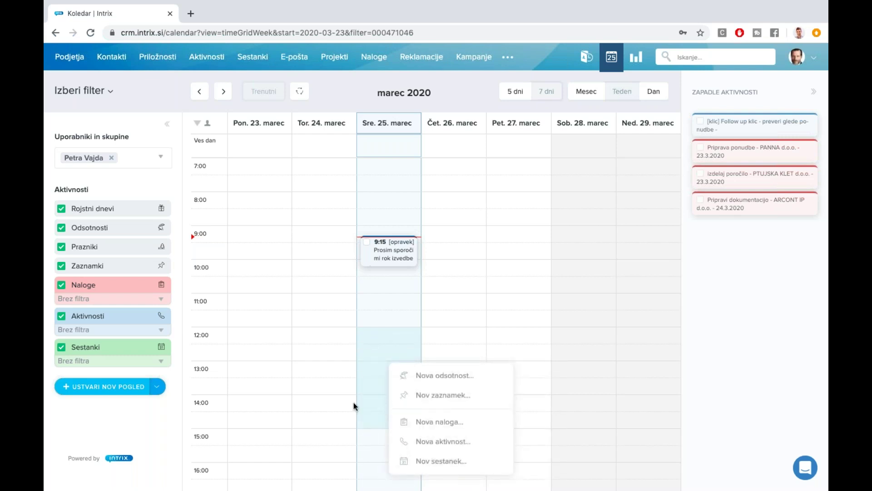
pyautogui.click(394, 341)
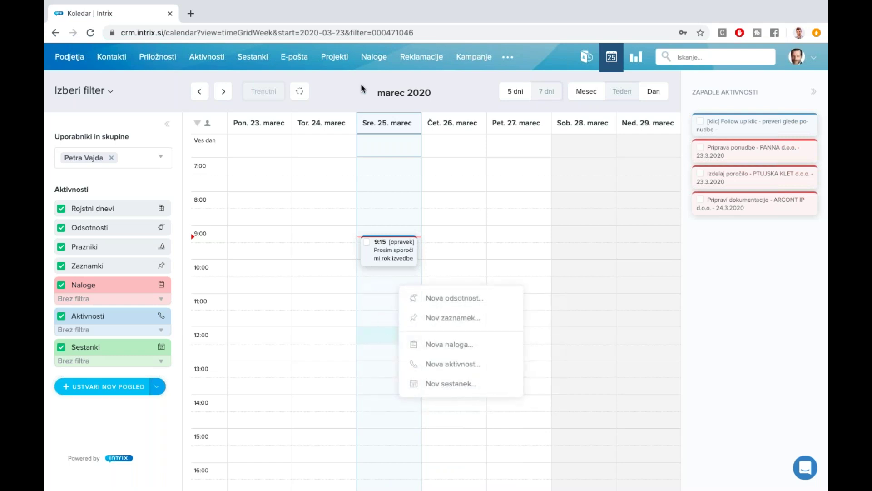
pyautogui.moveTo(376, 337); pyautogui.dragTo(385, 423)
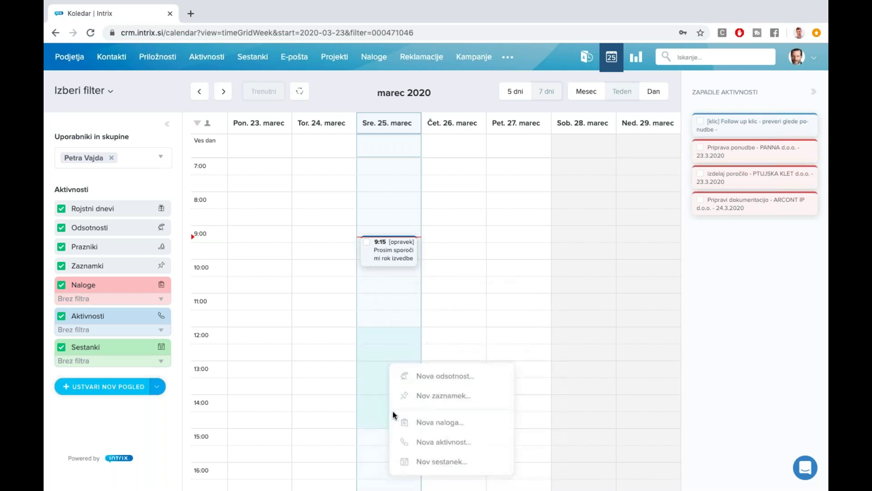
pyautogui.click(446, 376)
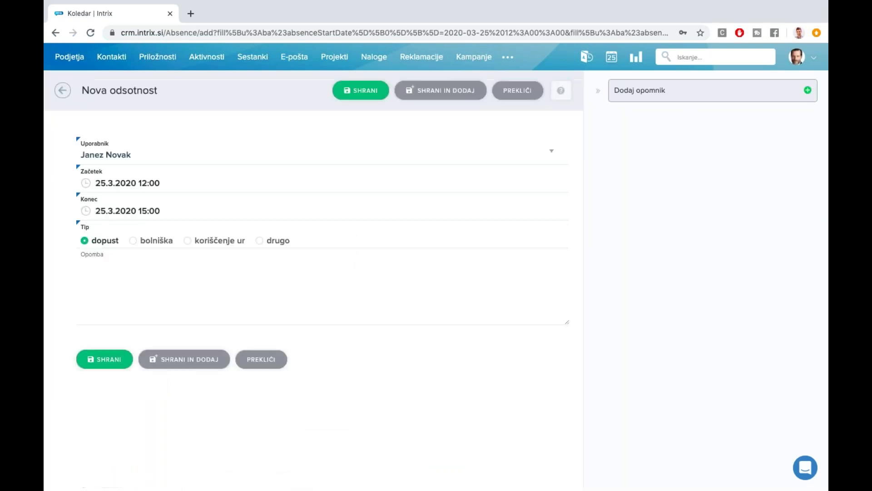
# Step: Set the absence Tip to drugo with the Opomba "skrbim za otroka", save it, and dismiss the notices
pyautogui.click(199, 245)
pyautogui.click(198, 268)
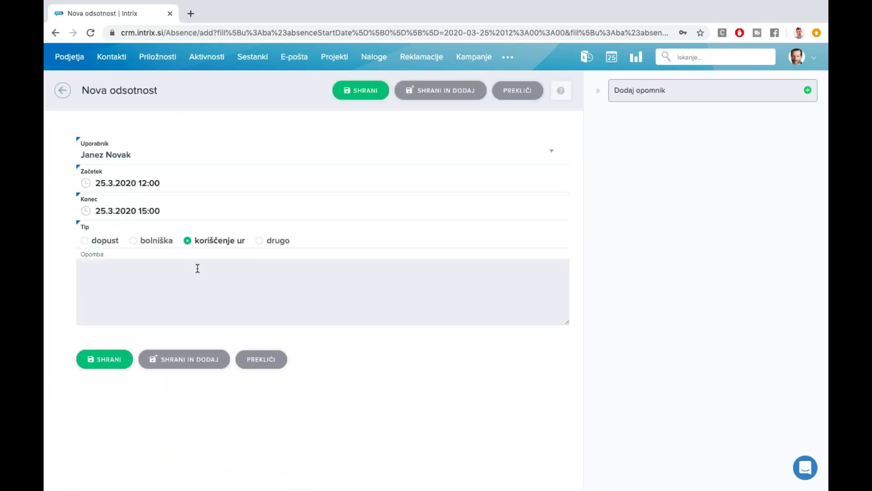
pyautogui.click(278, 241)
pyautogui.click(249, 277)
pyautogui.write('skrbim ')
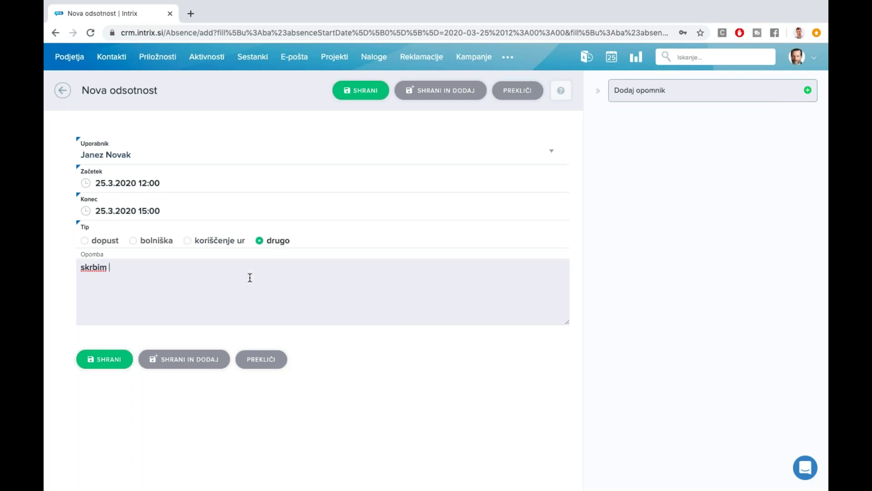
pyautogui.write('za otroka')
pyautogui.click(126, 366)
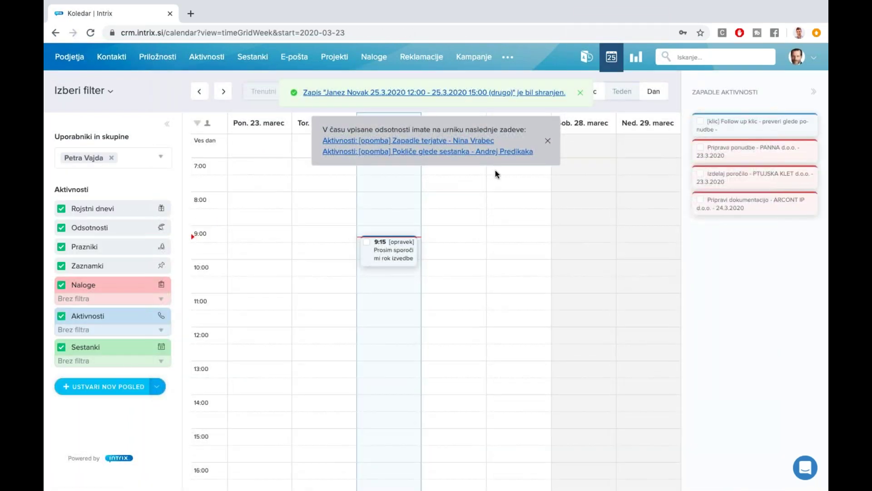
pyautogui.click(548, 141)
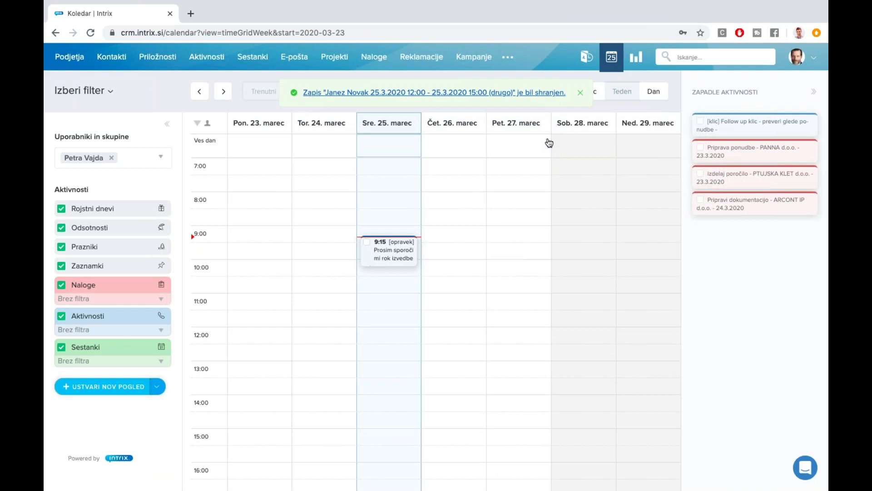
pyautogui.click(580, 92)
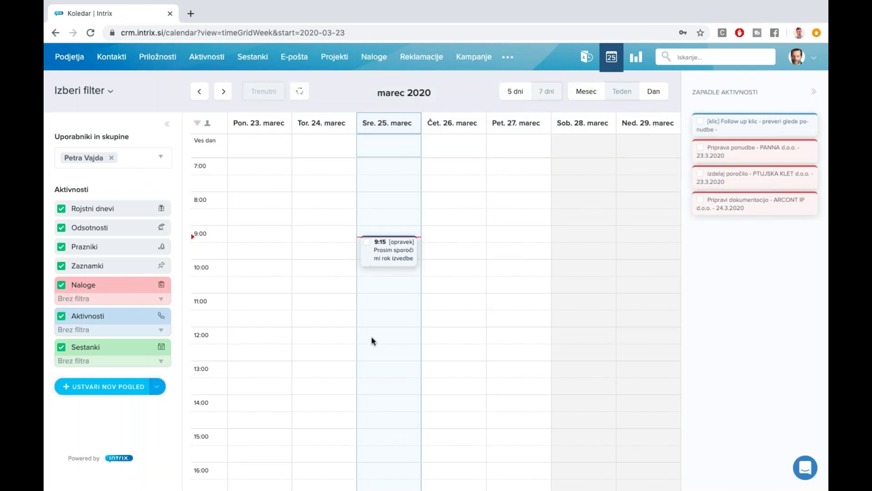
# Step: Reload the weekly calendar, then add the activity's assignee to the user filter and remove the current user from it
pyautogui.scroll(-2, 371, 341)
pyautogui.scroll(7, 371, 340)
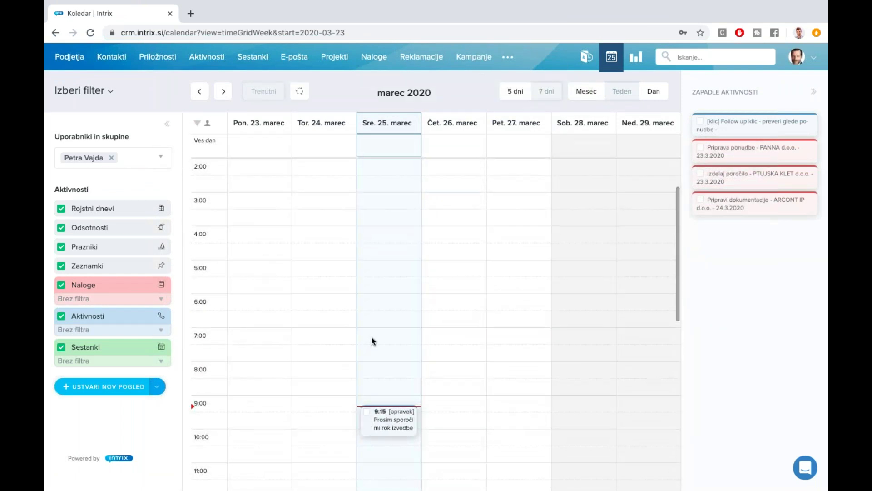
pyautogui.press('F5')
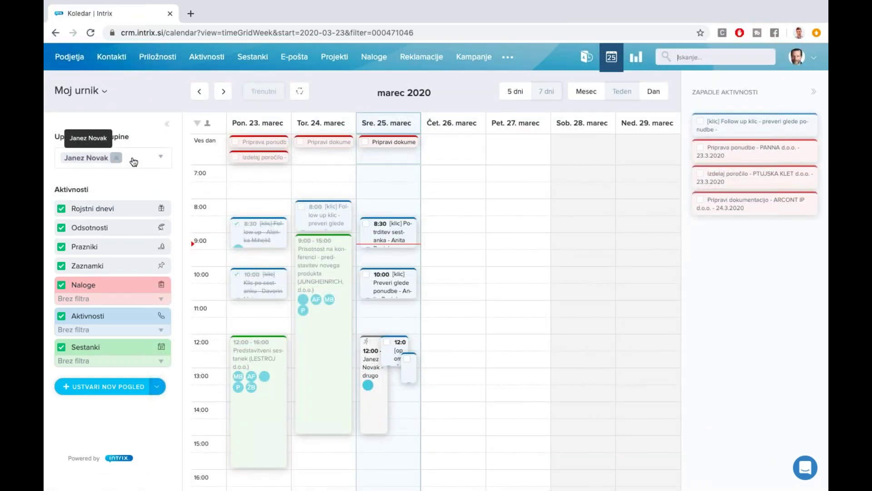
pyautogui.click(133, 162)
pyautogui.write('petra')
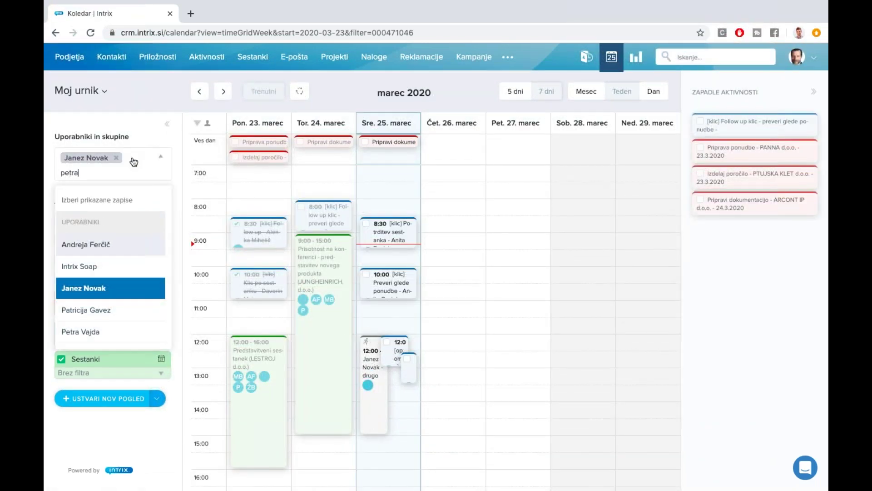
pyautogui.click(103, 250)
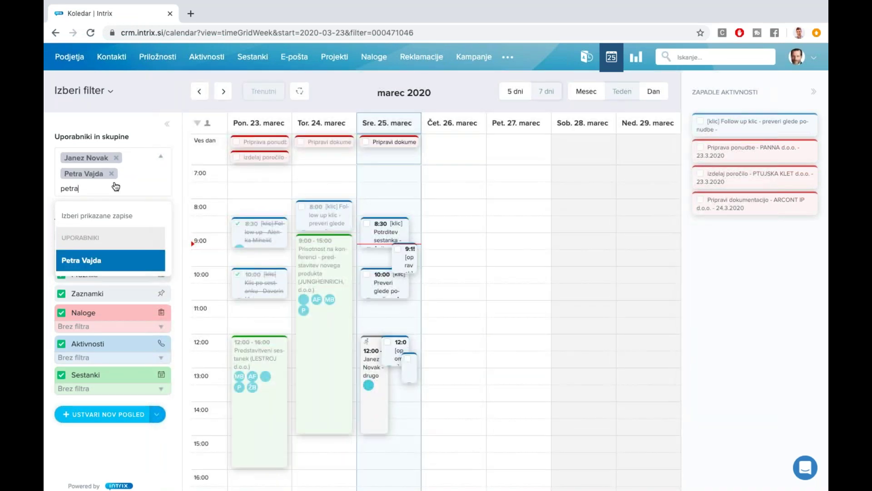
pyautogui.click(168, 82)
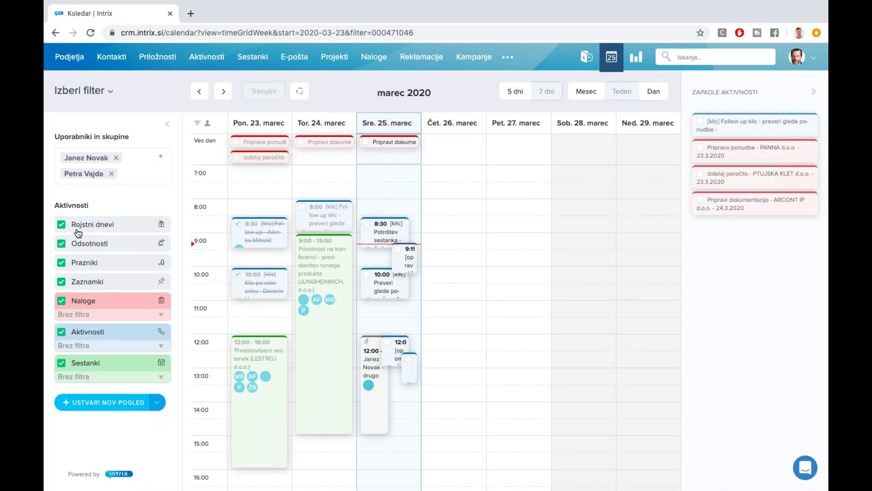
pyautogui.click(117, 158)
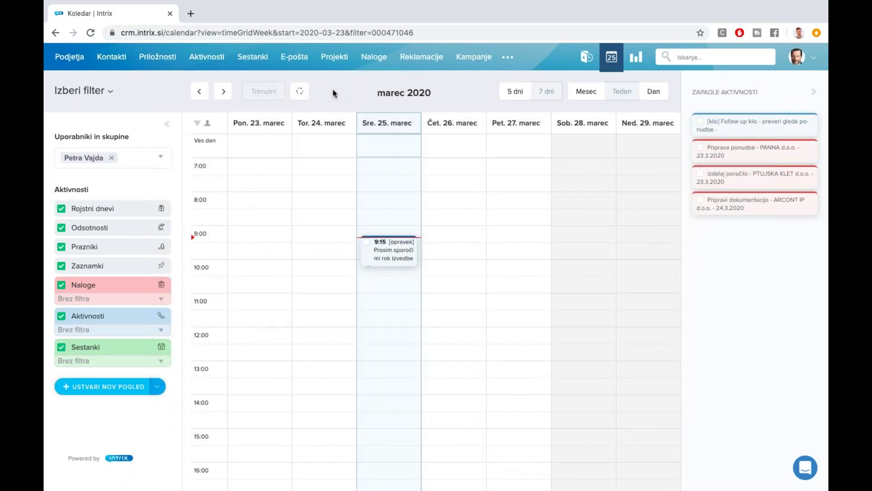
# Step: Apply the shared calendar filter Pregled odsotnosti and replace its Administratorji and Uporabniki groups with the activity's assignee
pyautogui.click(110, 91)
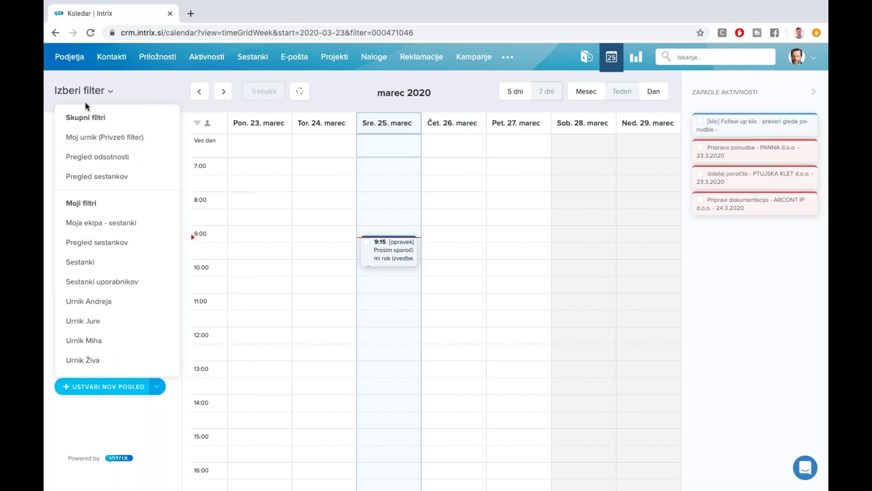
pyautogui.click(84, 156)
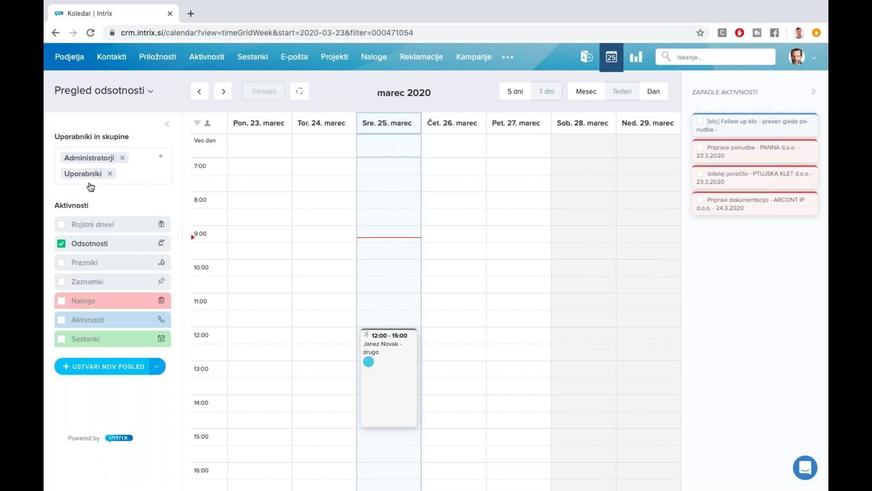
pyautogui.click(122, 158)
pyautogui.click(110, 157)
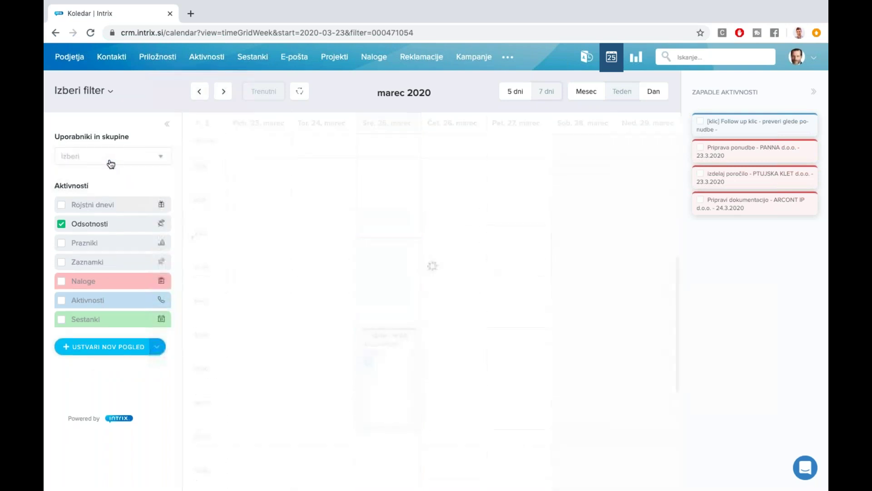
pyautogui.click(102, 159)
pyautogui.write('petra')
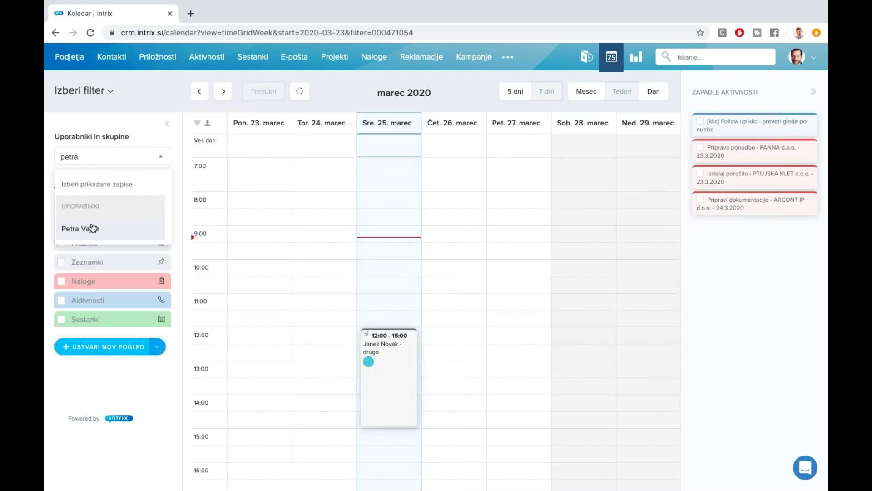
pyautogui.click(91, 228)
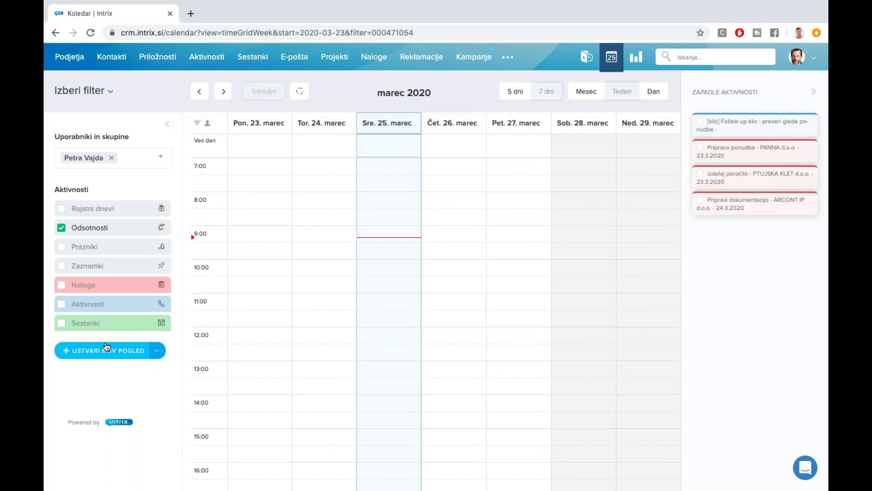
# Step: Include Naloge, Aktivnosti and Sestanki in the calendar view and look through the saved filters
pyautogui.click(62, 285)
pyautogui.click(61, 316)
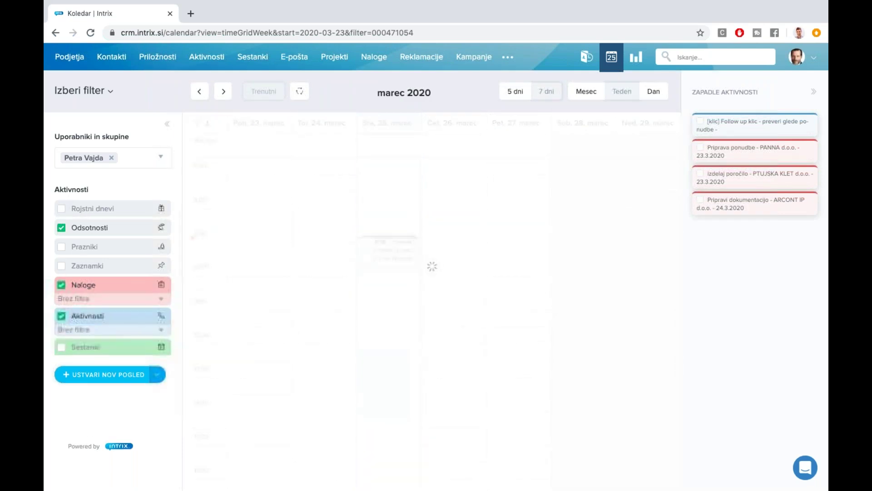
pyautogui.click(62, 348)
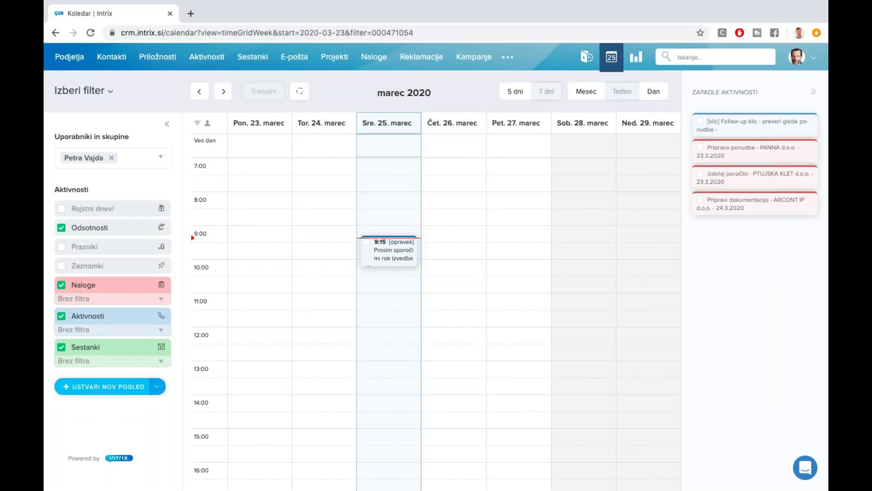
pyautogui.click(110, 94)
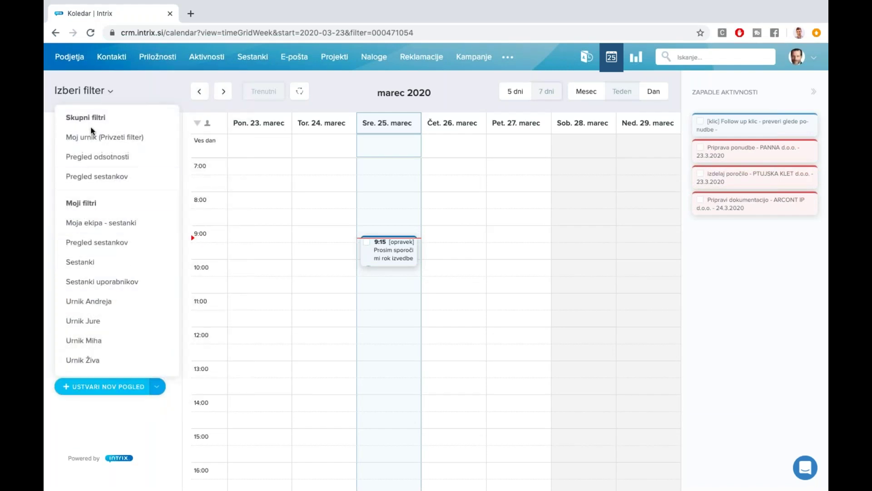
pyautogui.click(88, 266)
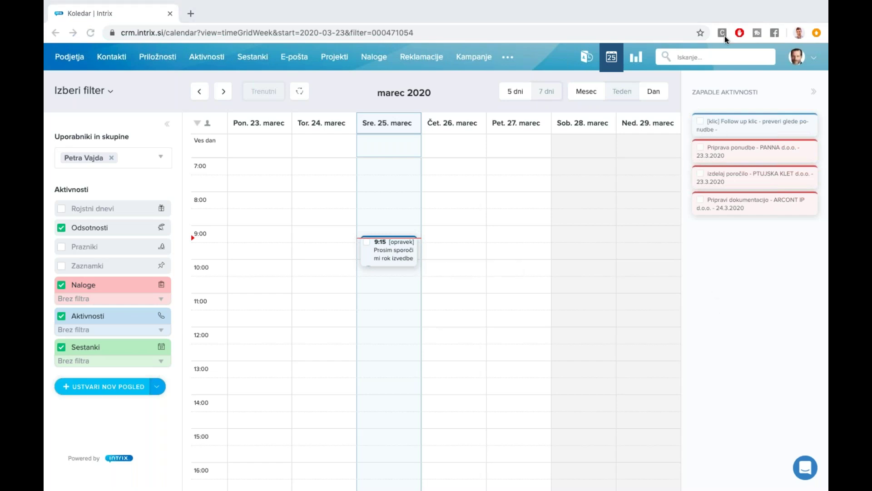
# Step: Edit the 9:15 activity on 25.3.2020, enter the Opis "izvedba je možna do konca junija", mark it Zaključeno, and save it
pyautogui.click(384, 247)
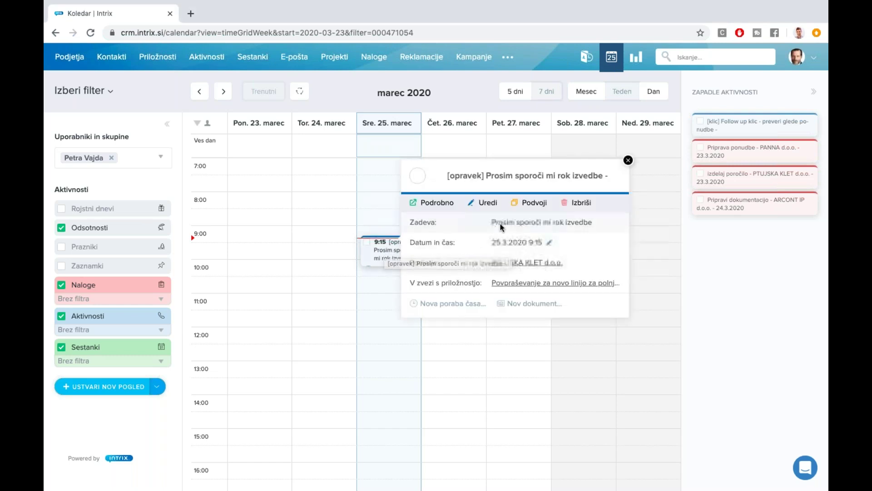
pyautogui.click(488, 205)
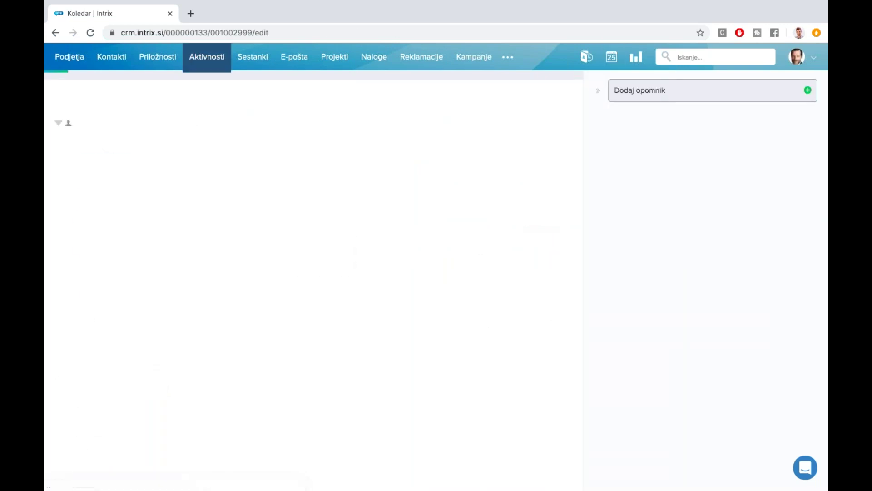
pyautogui.click(268, 375)
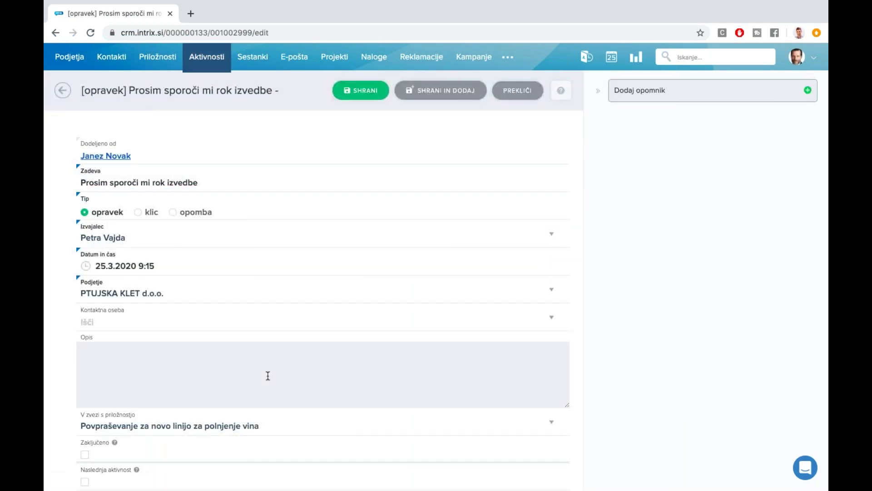
pyautogui.write('izvedba je možna do k')
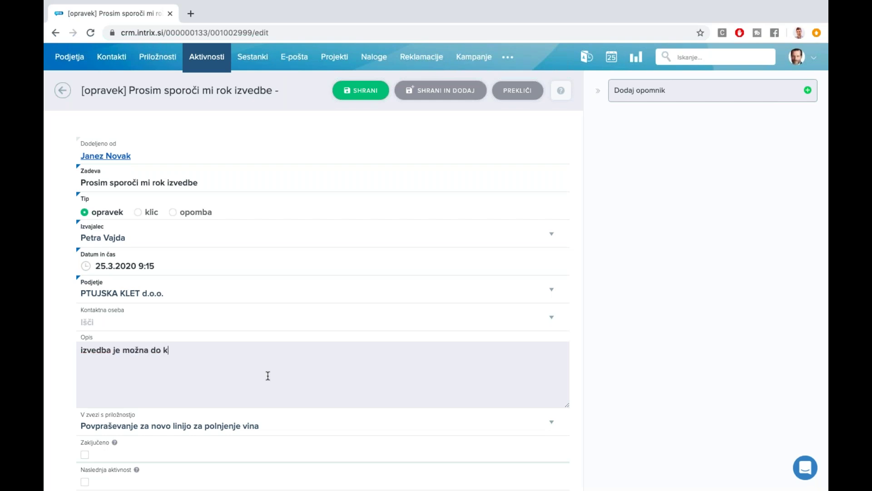
pyautogui.write('onca junija')
pyautogui.click(85, 455)
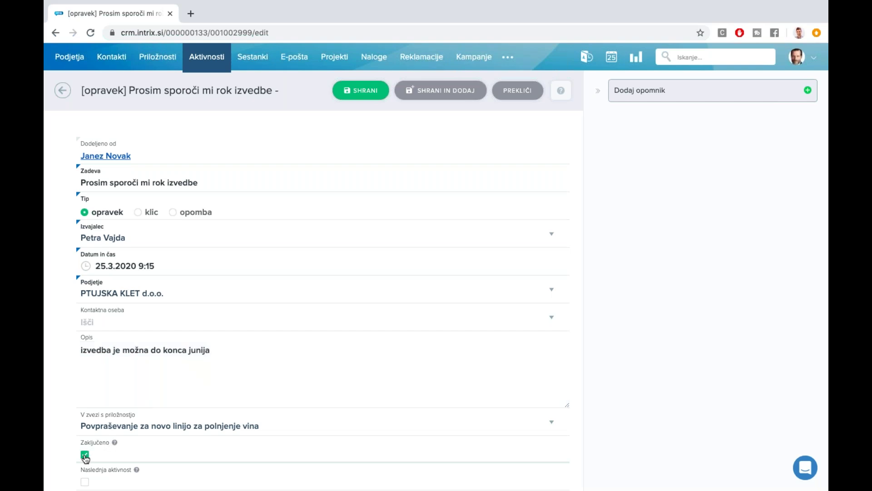
pyautogui.click(155, 354)
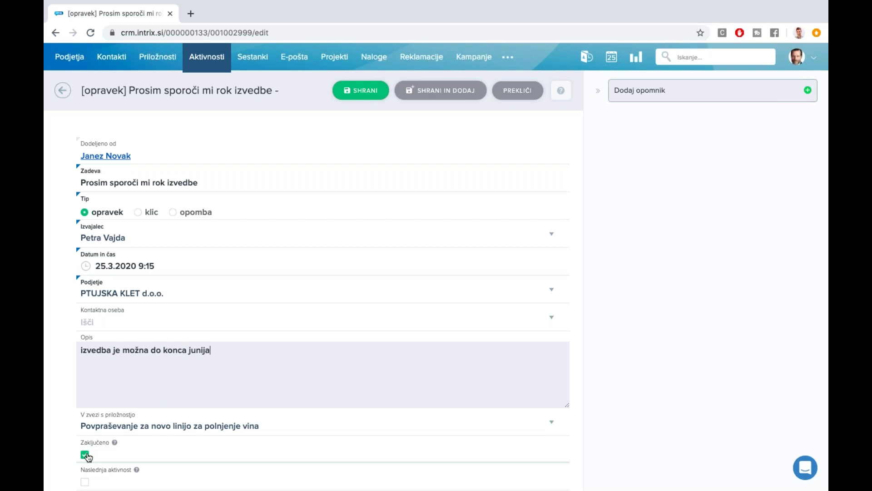
pyautogui.click(358, 95)
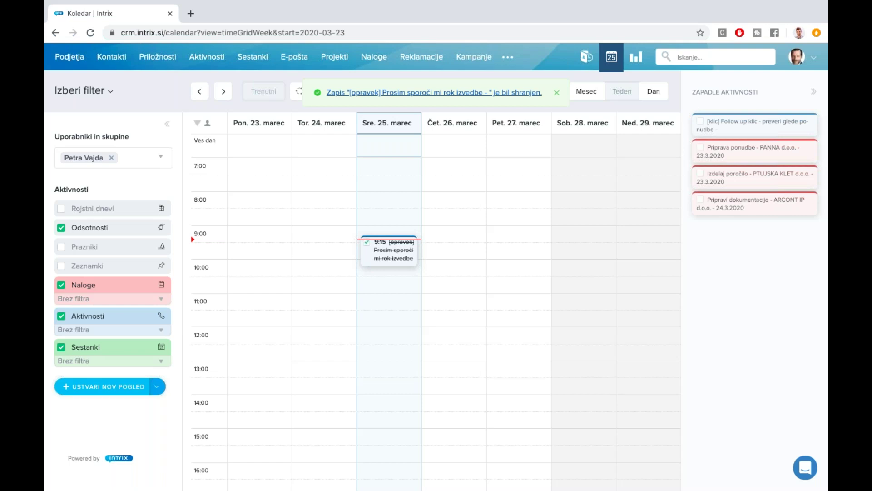
# Step: Open the opportunity "Povpraševanje za novo linijo za polnjenje vina" and review its linked activities
pyautogui.click(146, 57)
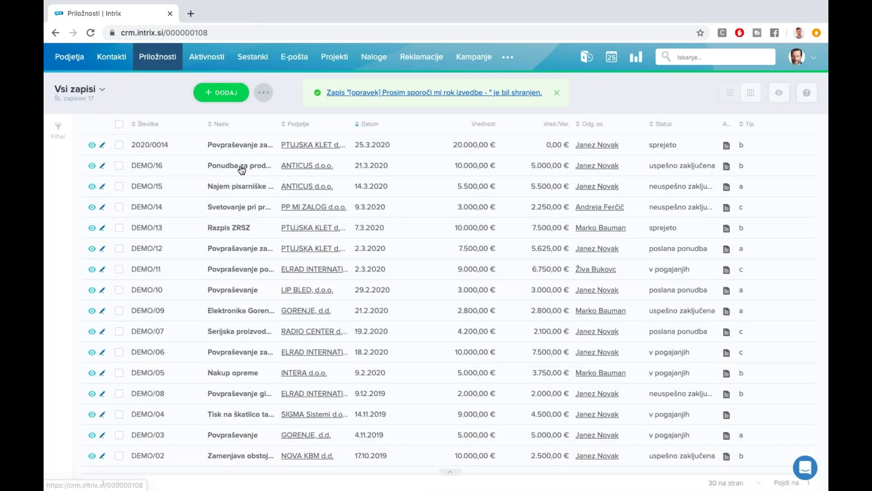
pyautogui.click(244, 149)
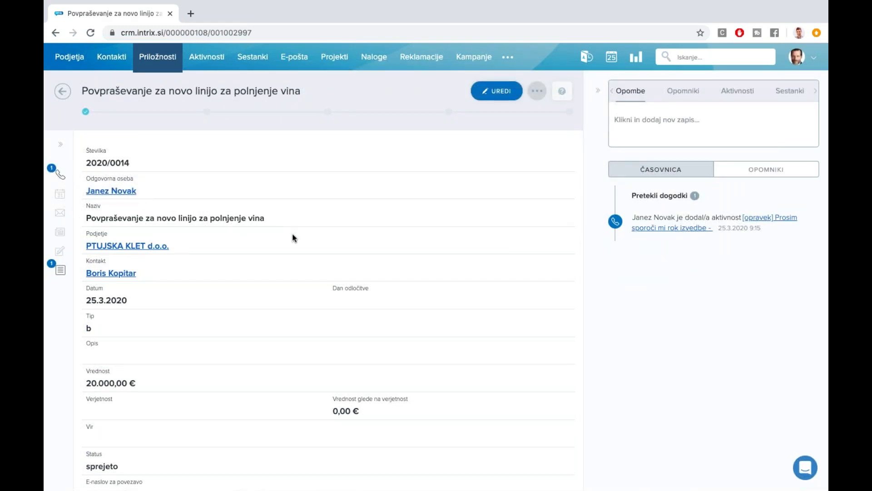
pyautogui.scroll(-6, 294, 237)
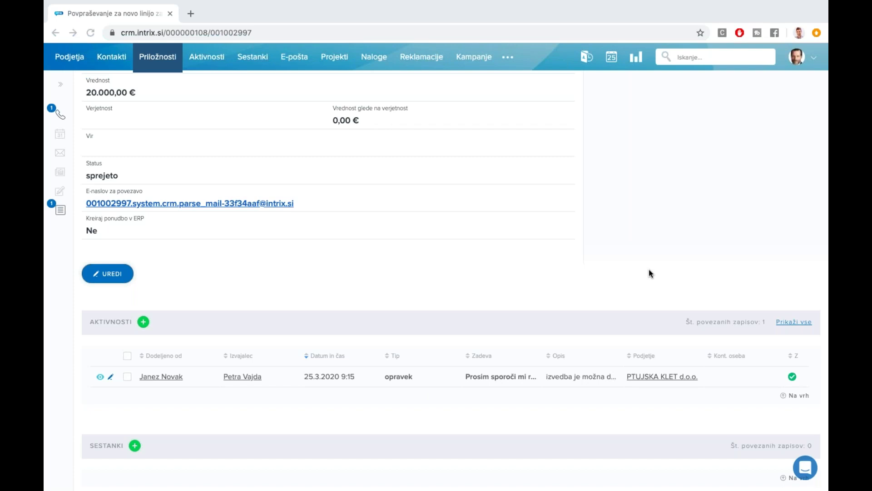
pyautogui.scroll(1, 648, 272)
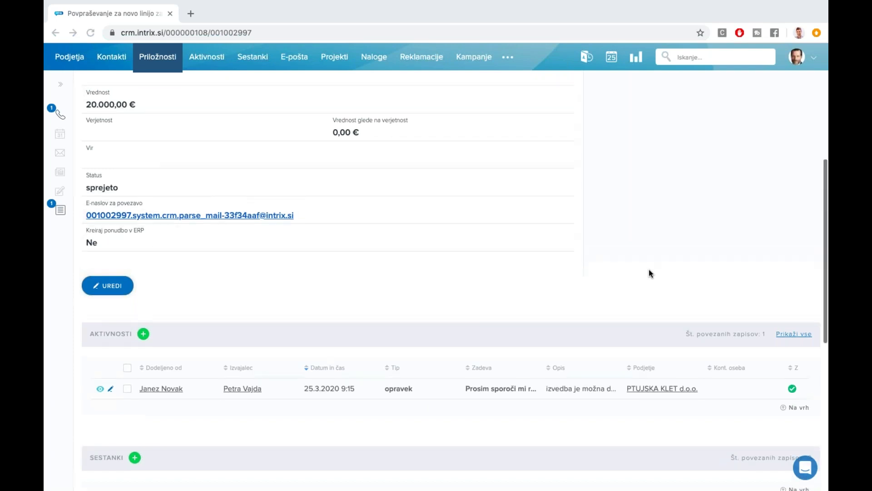
pyautogui.scroll(1, 649, 269)
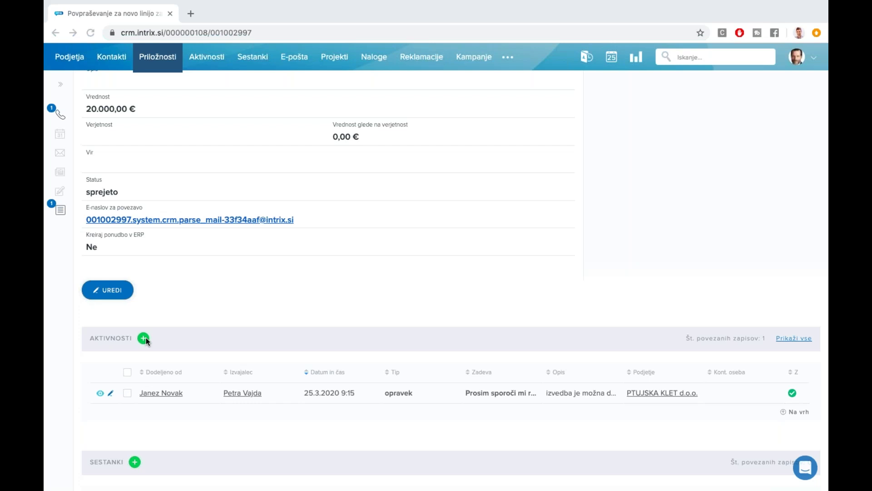
pyautogui.scroll(-1, 146, 339)
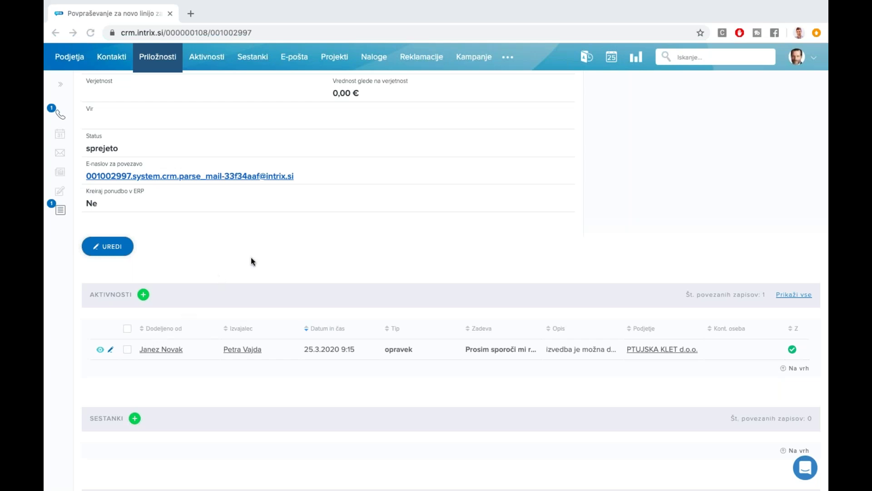
# Step: Start a new meeting from the calendar covering 11:00 to 13:00 on Wednesday 25.3.2020
pyautogui.click(609, 59)
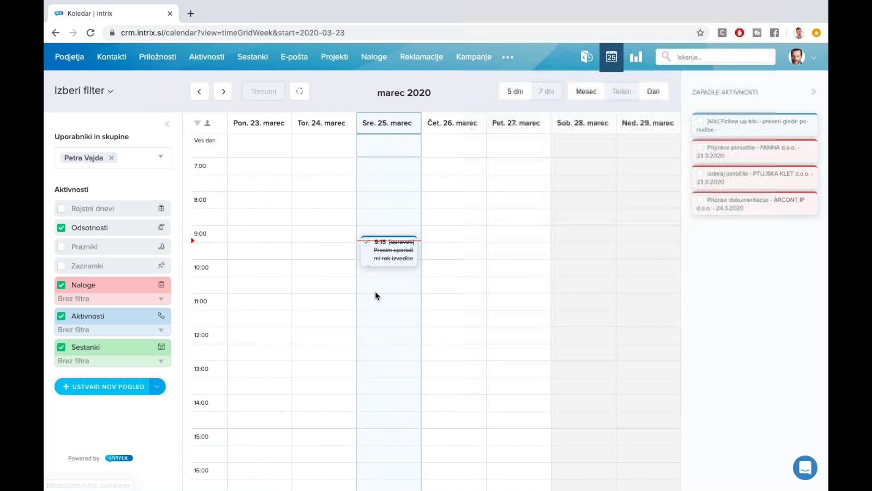
pyautogui.moveTo(376, 295); pyautogui.dragTo(370, 348)
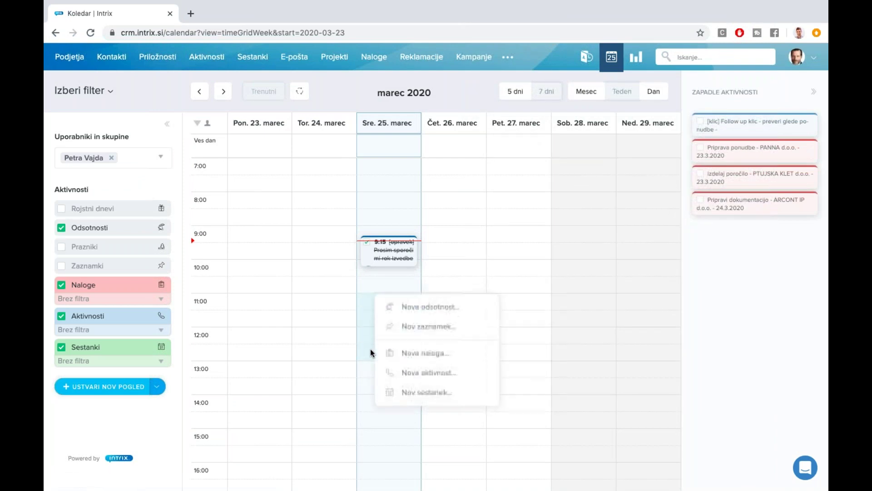
pyautogui.click(438, 391)
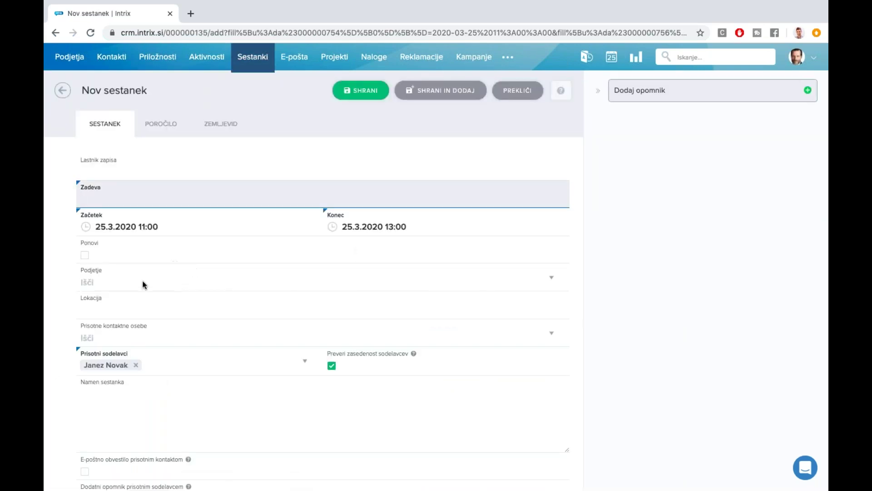
# Step: Set the meeting's Podjetje to INTERA d.o.o., Lokacija to Skype, and Zadeva to "Pregled plana do konca tedna"
pyautogui.click(113, 284)
pyautogui.write('intera')
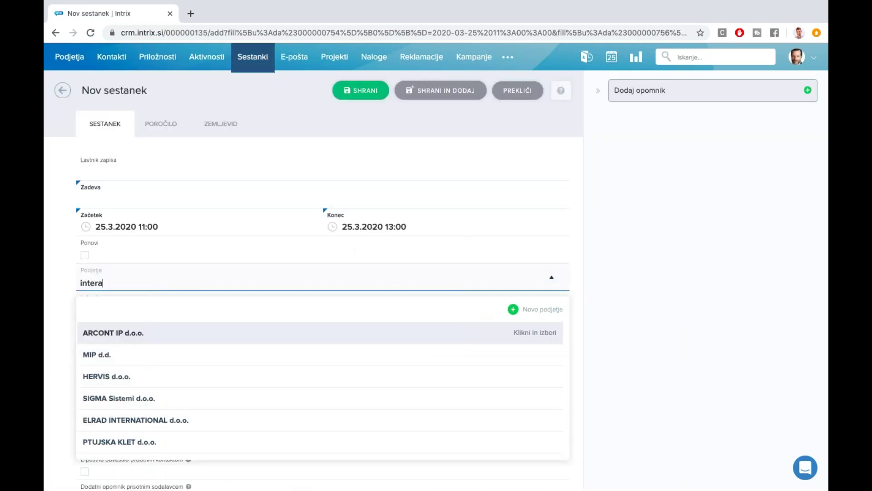
pyautogui.press('Return')
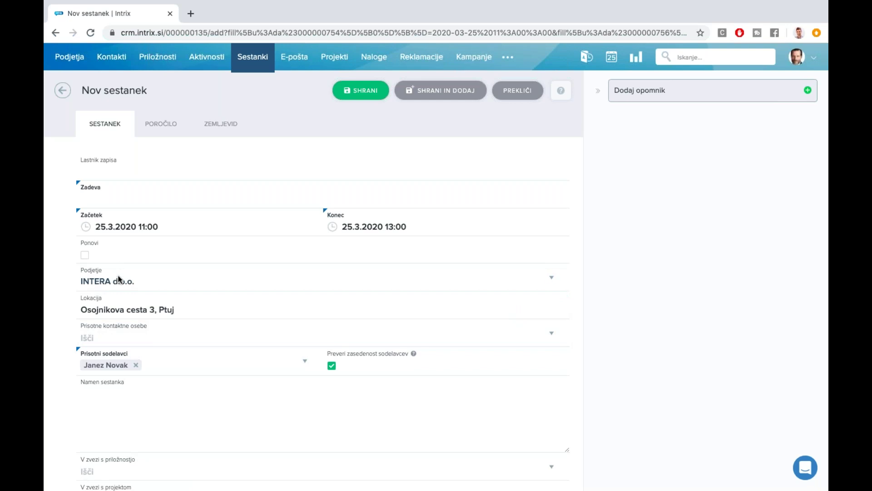
pyautogui.tripleClick(113, 308)
pyautogui.write('Skype')
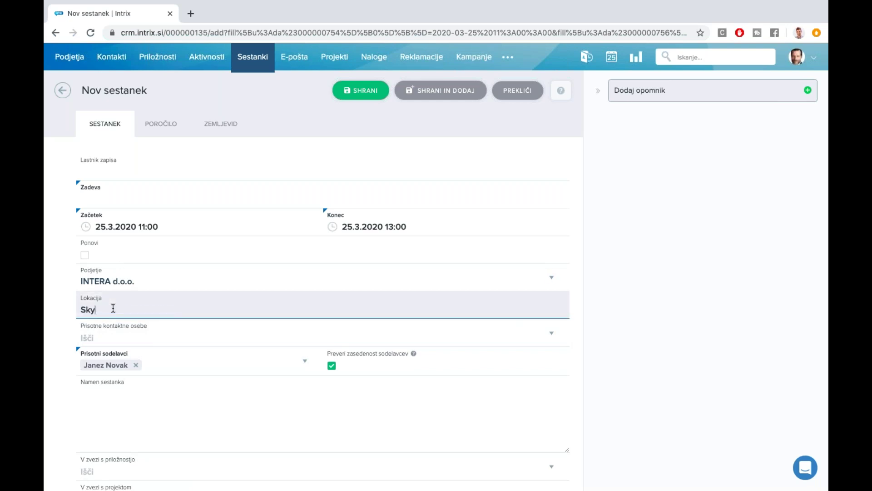
pyautogui.click(116, 199)
pyautogui.write('Pregled plana ')
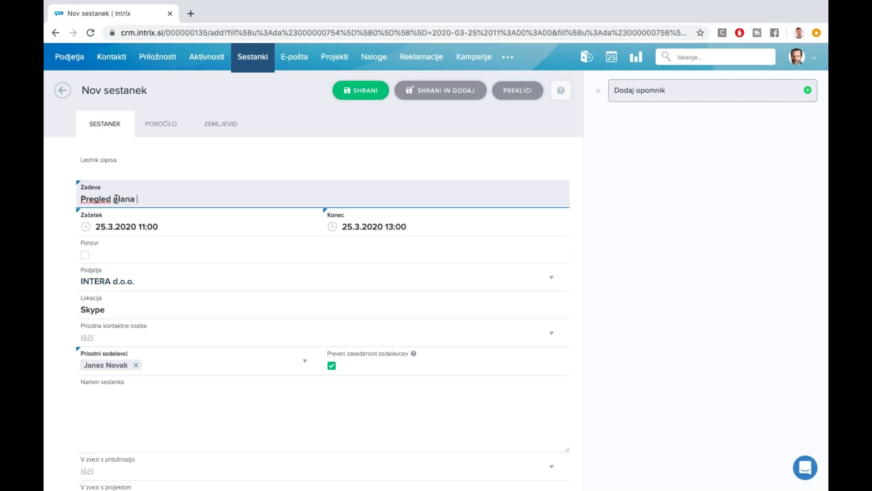
pyautogui.write('do konca tedna')
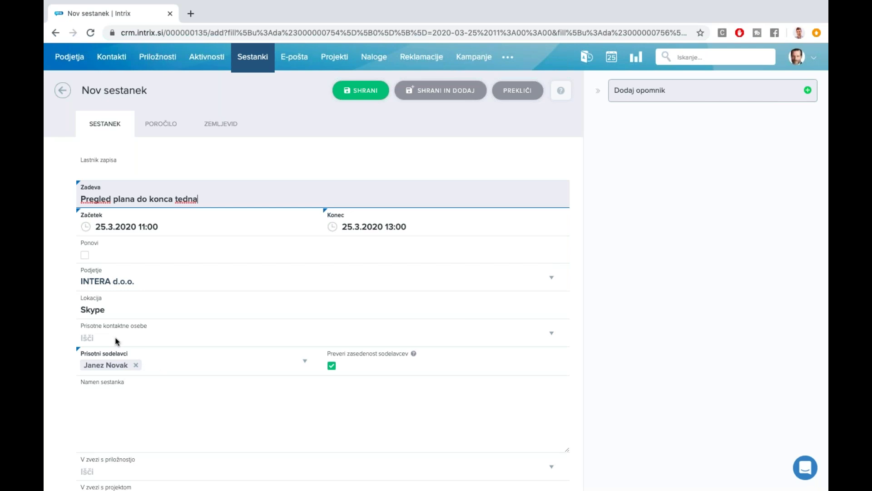
# Step: Check which company contacts can be chosen under Prisotne kontaktne osebe, without selecting any
pyautogui.scroll(-2, 108, 342)
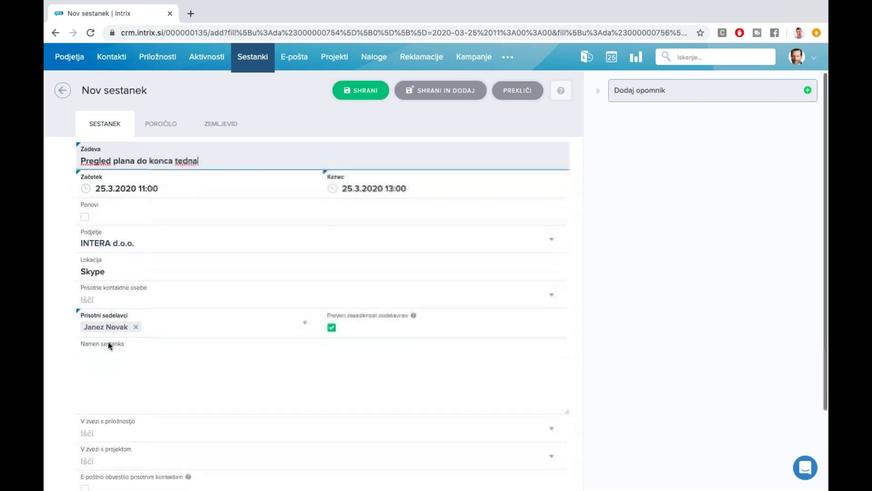
pyautogui.click(93, 296)
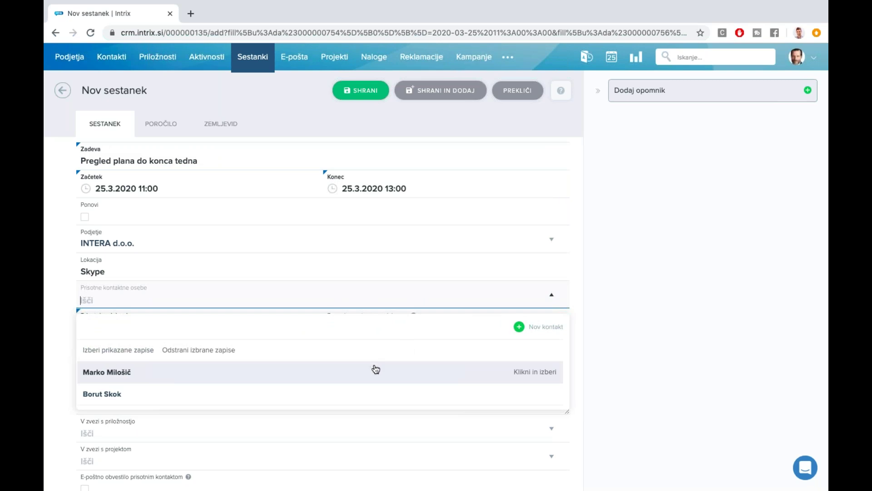
pyautogui.click(649, 345)
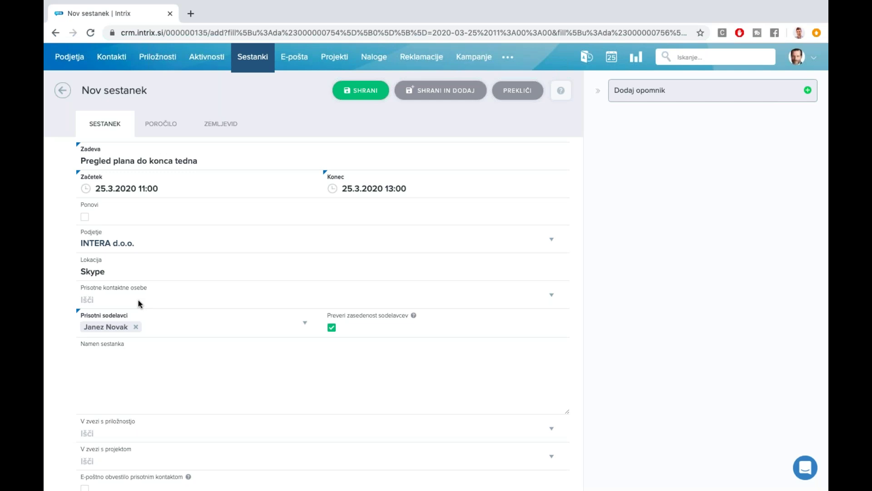
# Step: Add the three coworkers listed directly after the already selected one to the meeting's Prisotni sodelavci
pyautogui.click(157, 325)
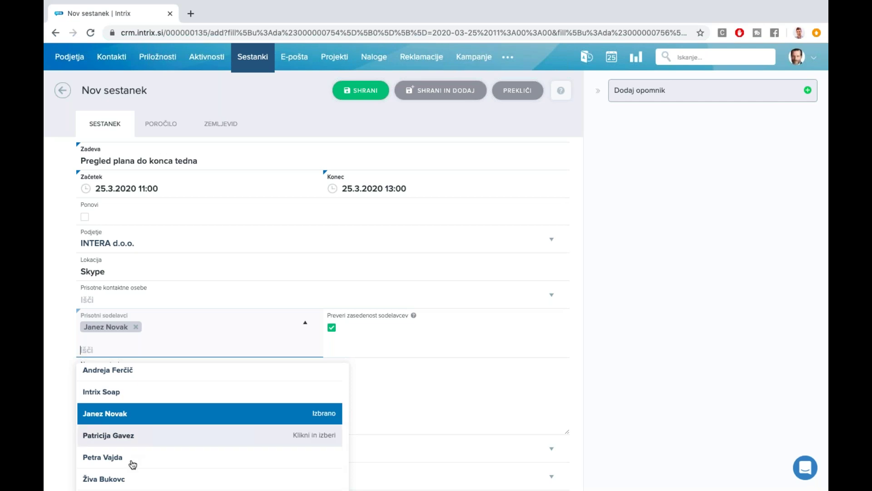
pyautogui.click(132, 465)
pyautogui.click(127, 439)
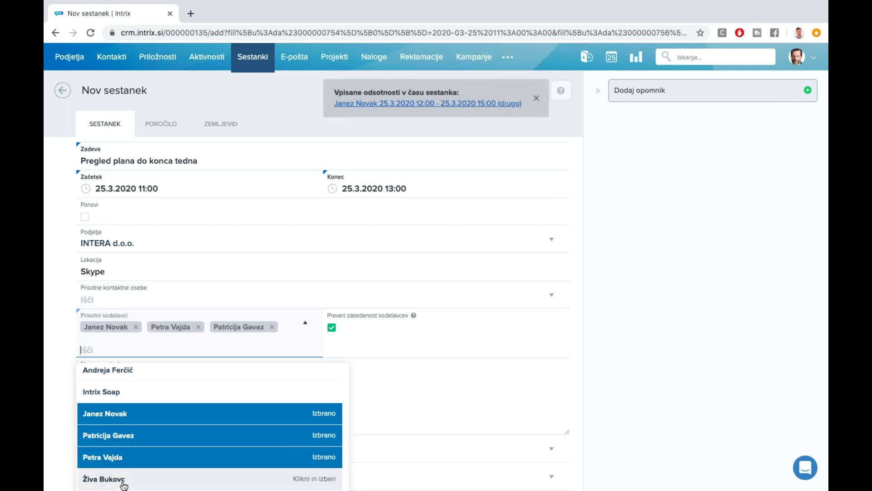
pyautogui.click(121, 477)
pyautogui.click(609, 366)
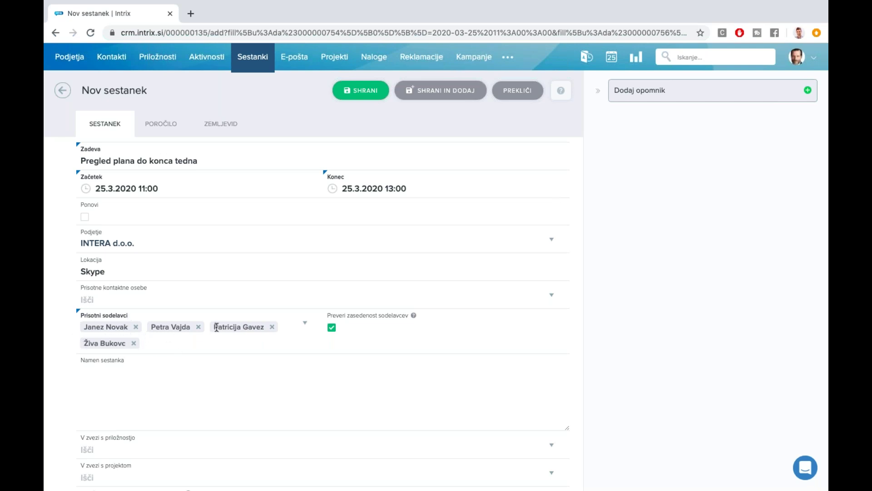
# Step: Enable Dodatni opomnik prisotnim sodelavcem for the meeting, set to 5 minut before the start and sent by sms
pyautogui.scroll(-3, 177, 360)
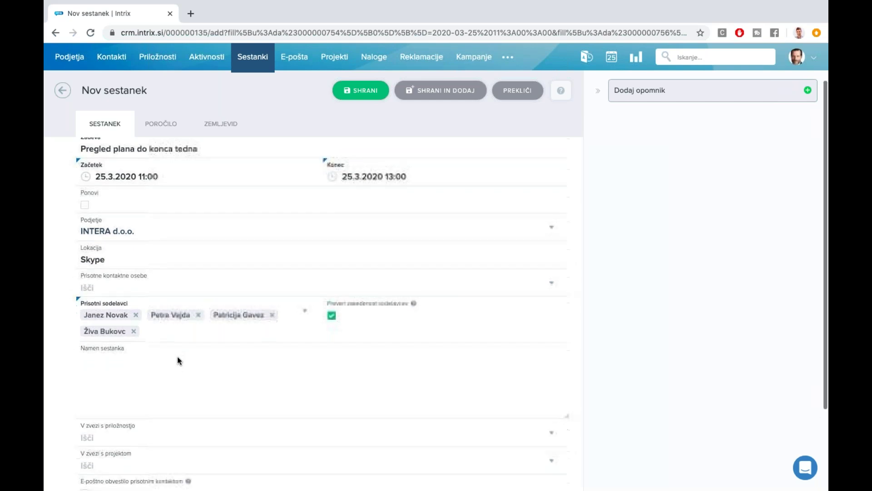
pyautogui.scroll(-2, 178, 358)
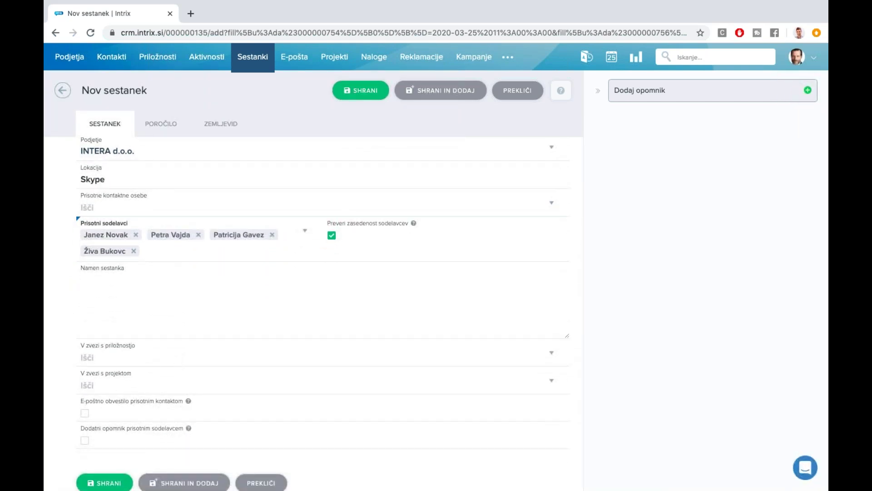
pyautogui.click(85, 440)
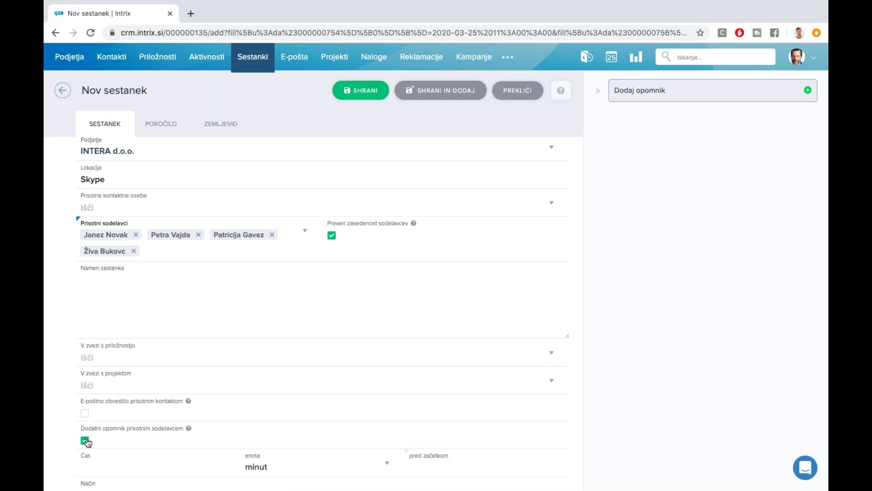
pyautogui.scroll(-2, 85, 440)
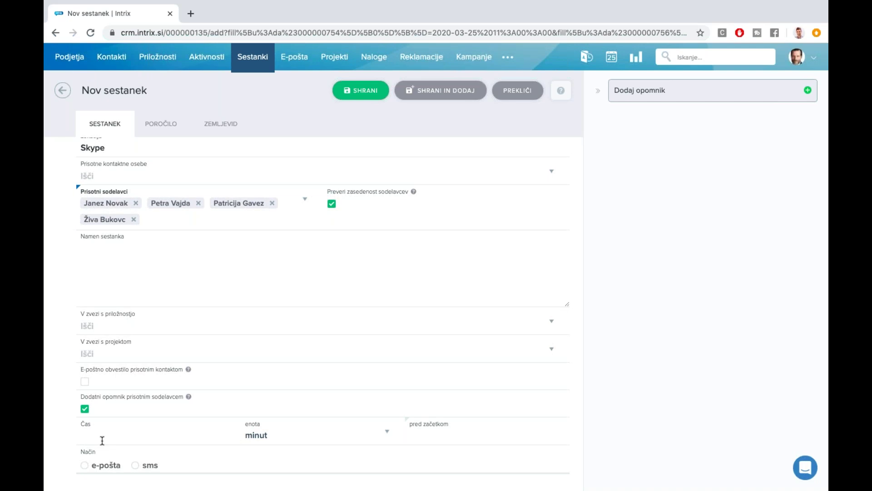
pyautogui.click(102, 440)
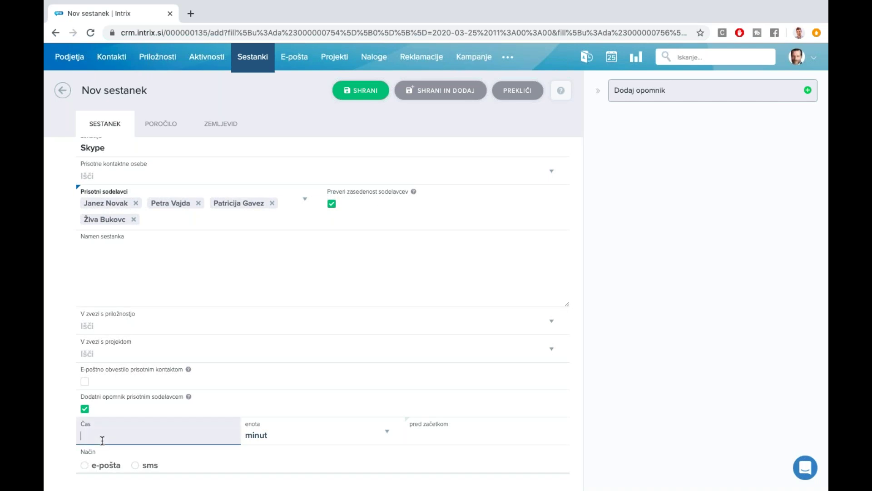
pyautogui.write('5')
pyautogui.click(135, 466)
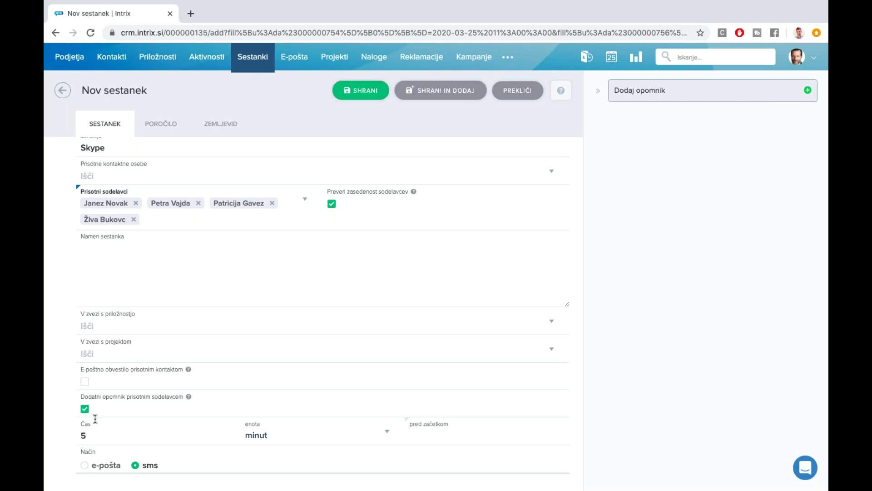
# Step: Save the meeting with the additional coworker reminder on and E-poštno obvestilo prisotnim kontaktom off
pyautogui.click(85, 408)
pyautogui.scroll(-1, 144, 331)
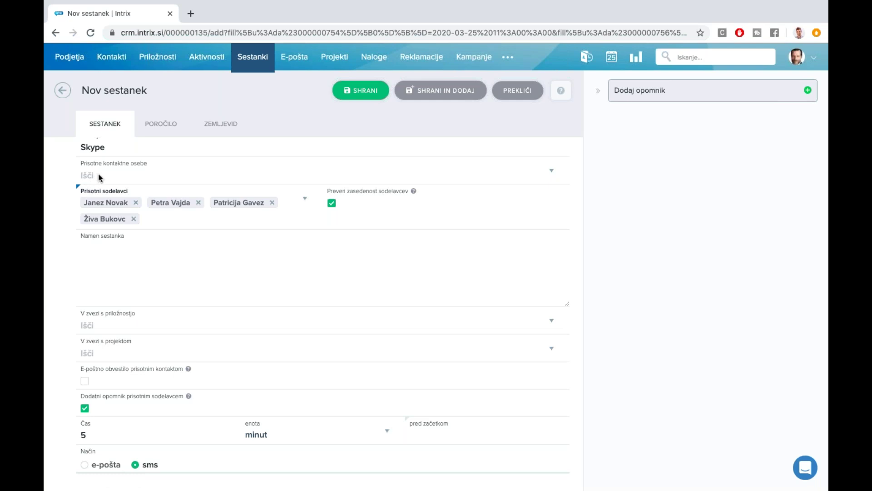
pyautogui.click(85, 383)
pyautogui.click(85, 383)
pyautogui.scroll(1, 117, 172)
pyautogui.scroll(1, 116, 170)
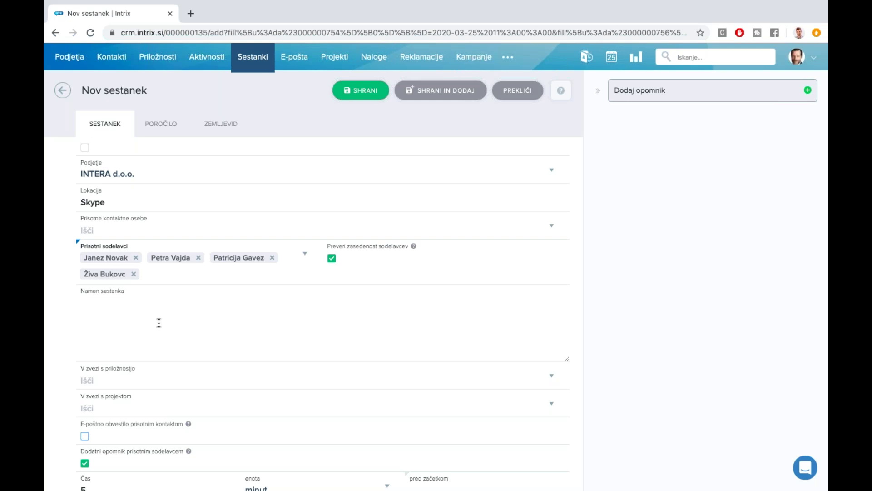
pyautogui.scroll(-3, 159, 323)
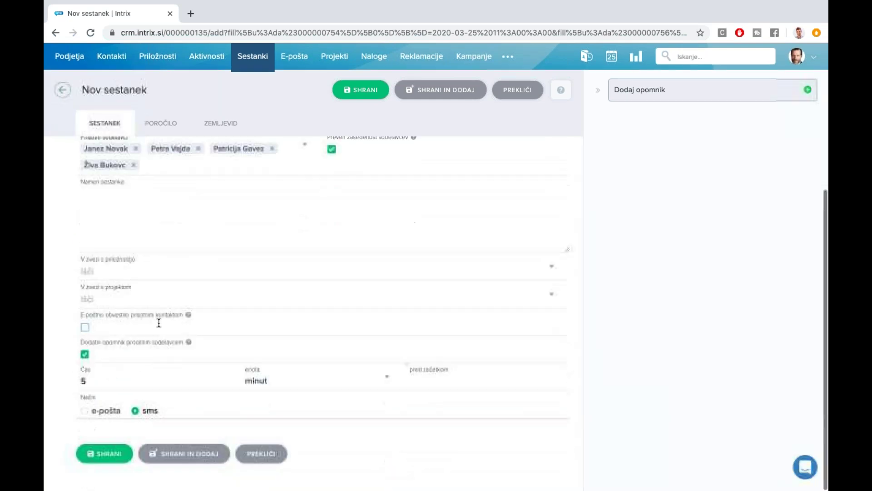
pyautogui.click(113, 456)
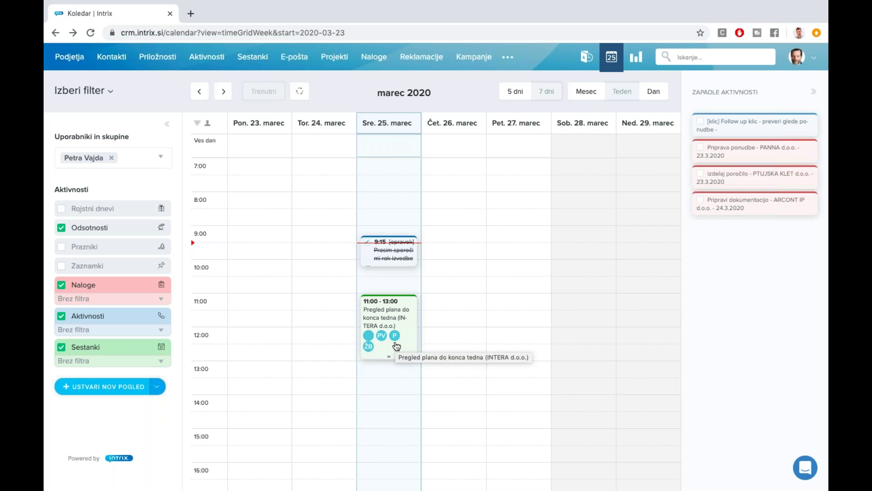
pyautogui.press('super+Tab')
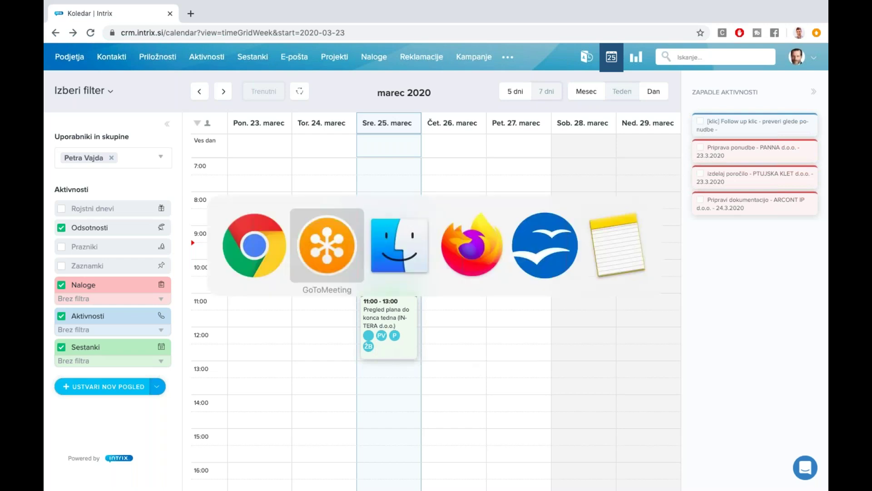
pyautogui.press('super+Tab')
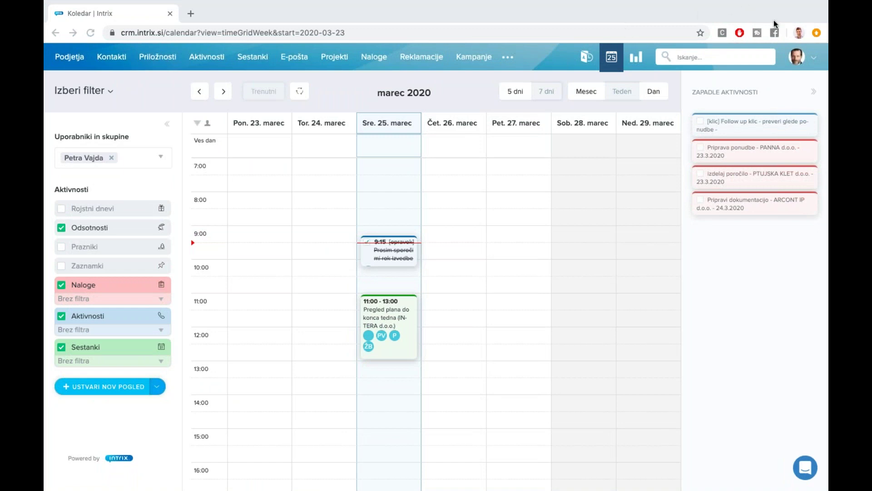
pyautogui.moveTo(708, 489)
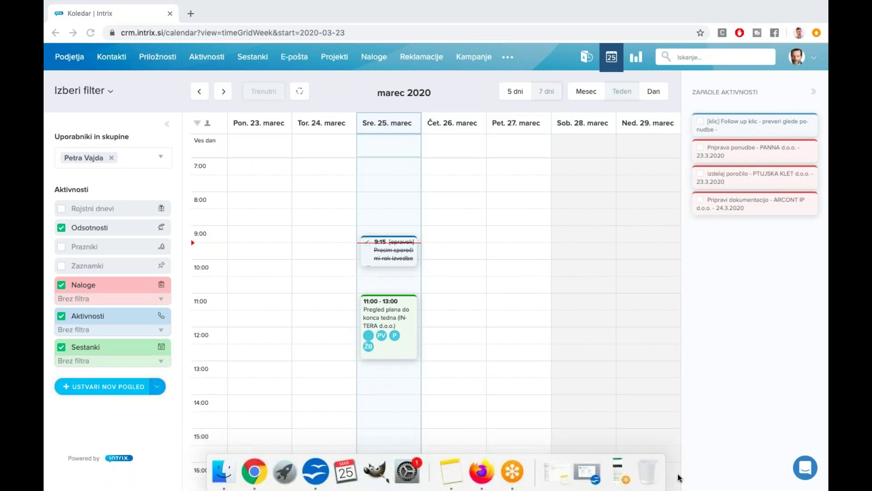
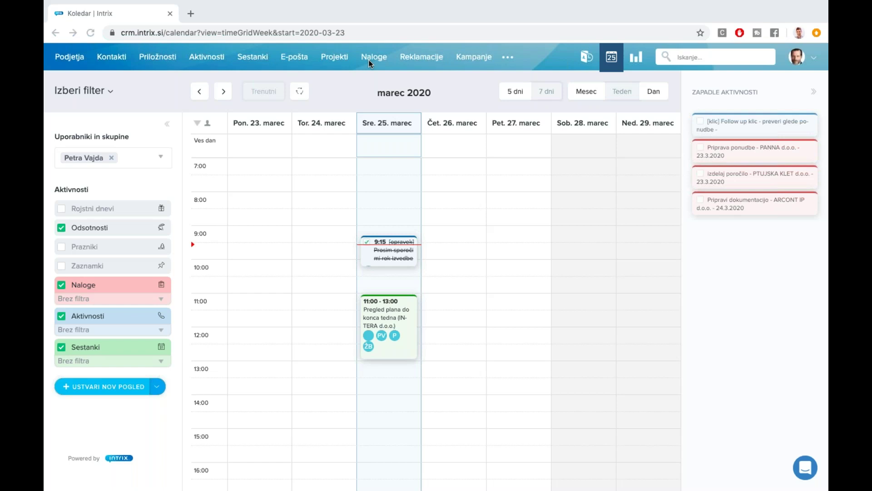
# Step: Start a new project with the Naziv "Prenova spletne strani" and the Tip razvojni
pyautogui.click(331, 56)
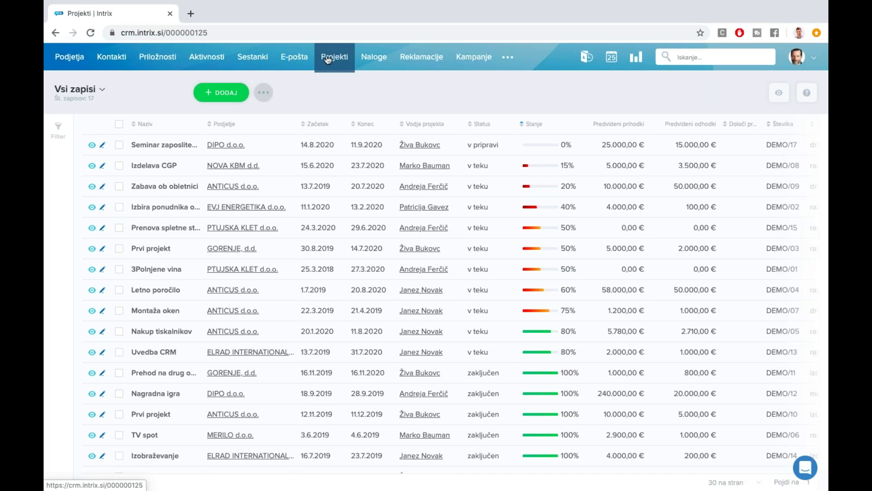
pyautogui.click(228, 94)
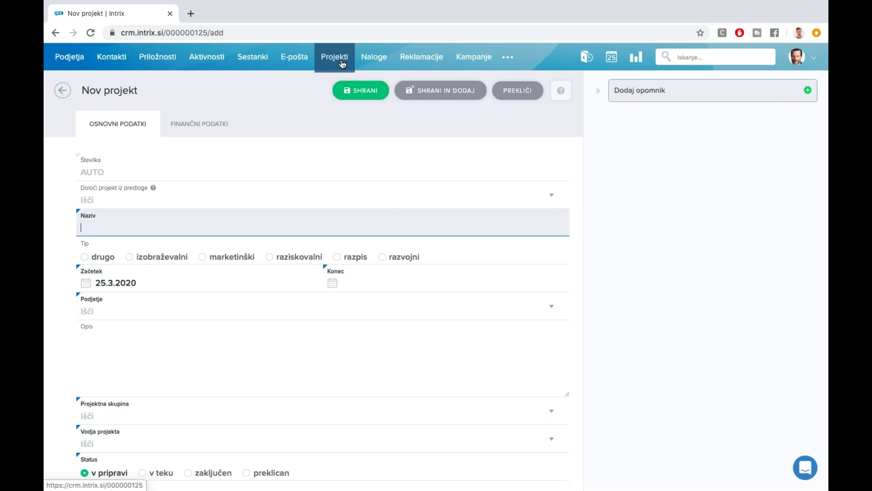
pyautogui.write('Prenova spletne strani')
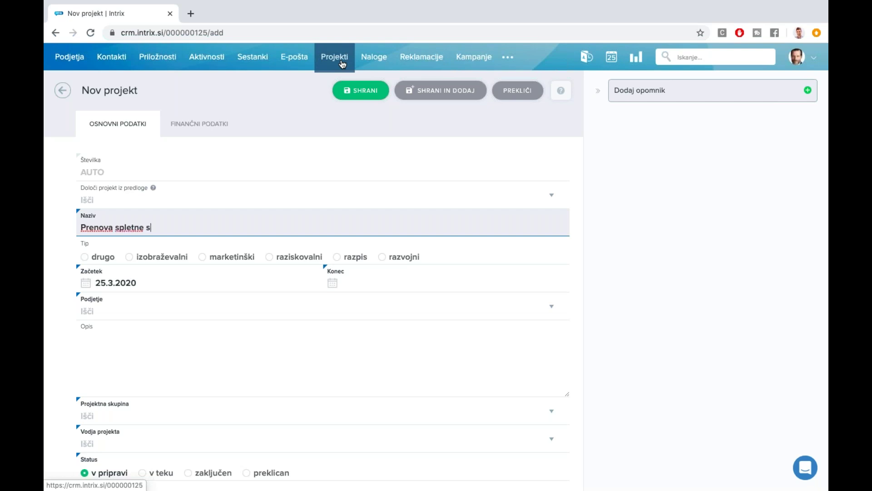
pyautogui.click(398, 258)
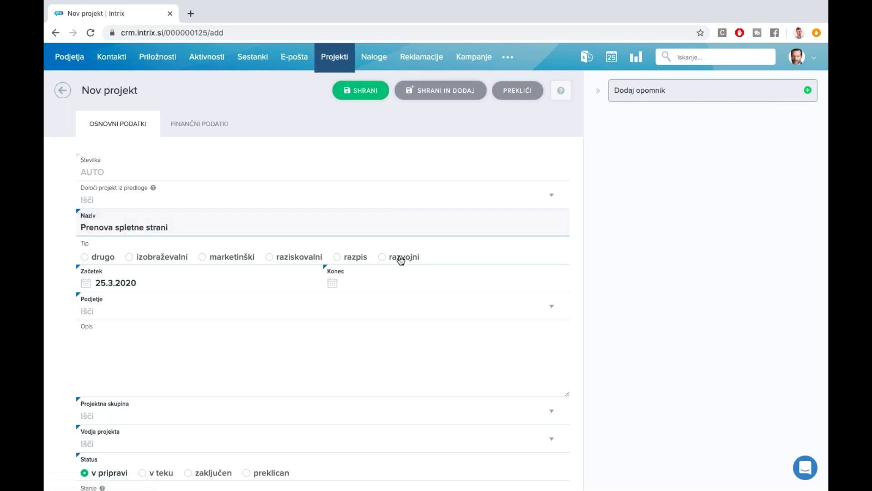
# Step: Set the project's Konec date to 31.5.2020 and its Podjetje to INTERA d.o.o
pyautogui.click(376, 284)
pyautogui.click(472, 69)
pyautogui.click(471, 69)
pyautogui.click(479, 201)
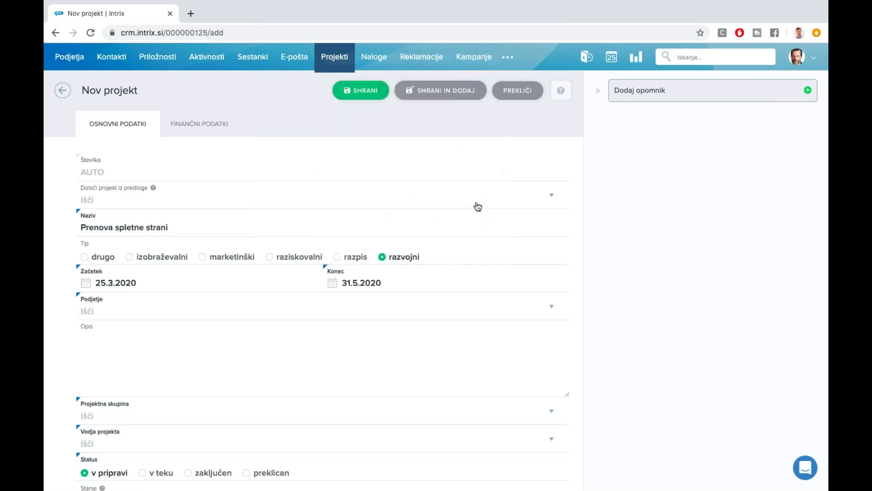
pyautogui.click(139, 313)
pyautogui.write('intera')
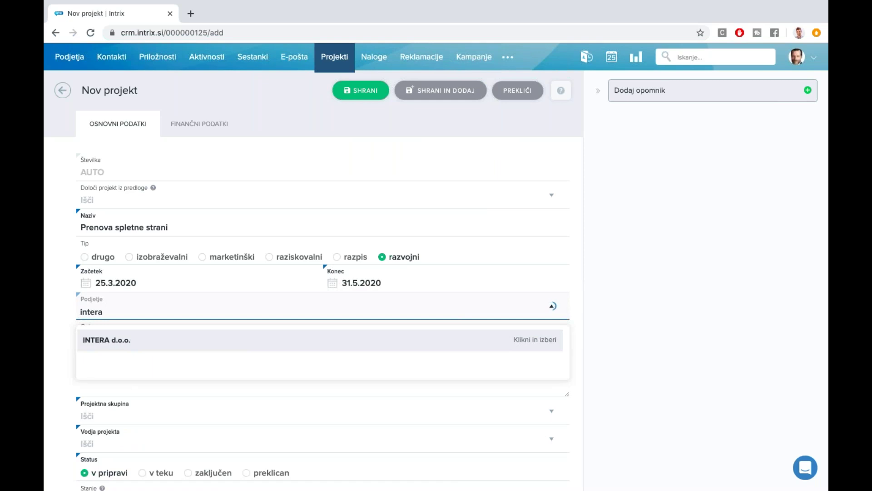
pyautogui.press('Return')
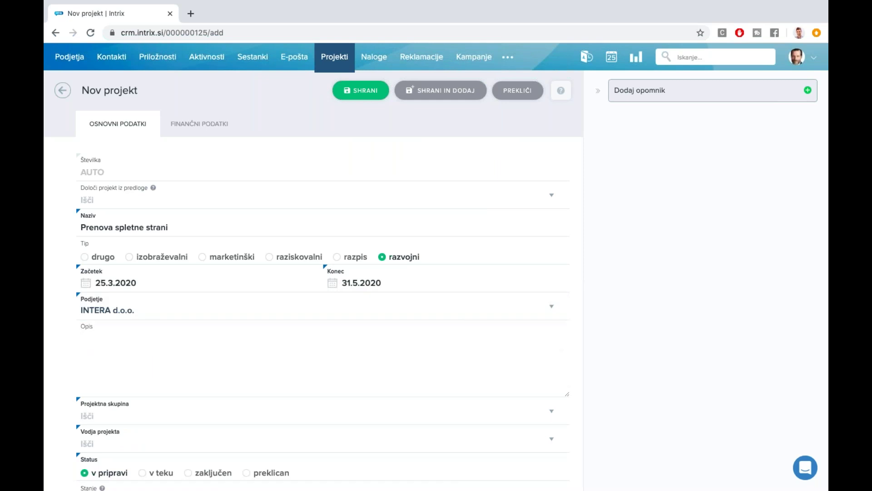
# Step: Add two coworkers to the project's Projektna skupina
pyautogui.click(82, 415)
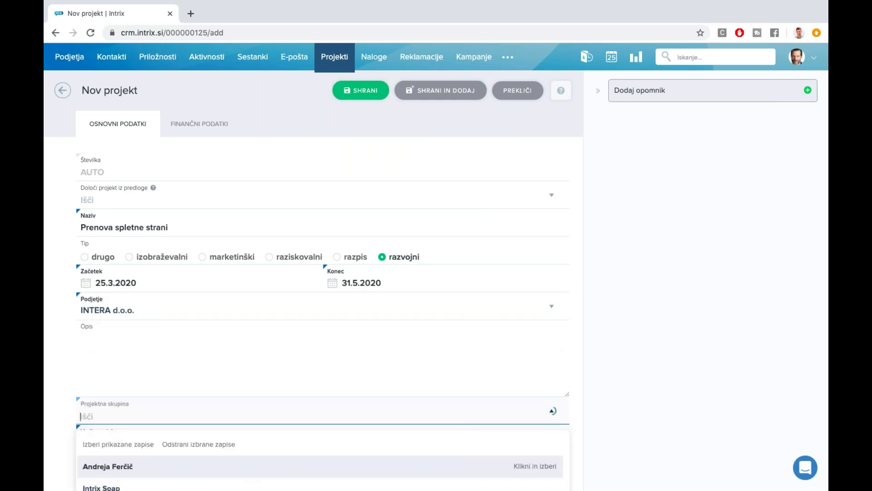
pyautogui.click(111, 476)
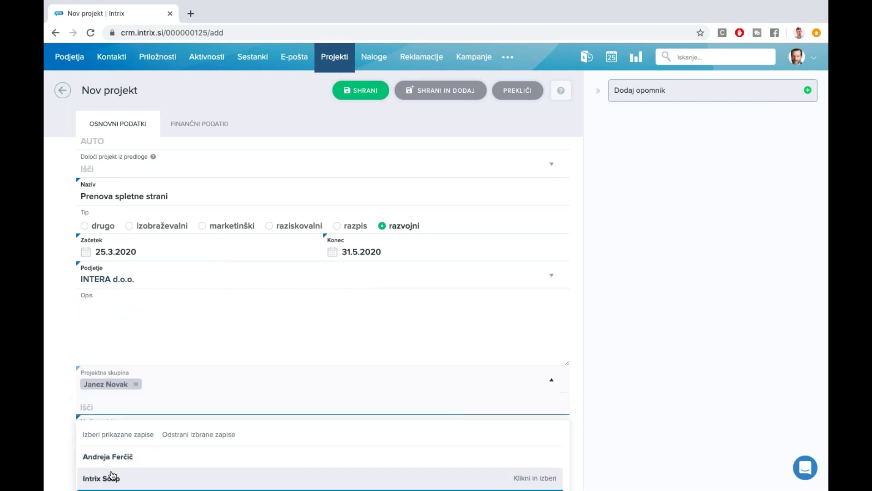
pyautogui.click(113, 462)
pyautogui.click(587, 306)
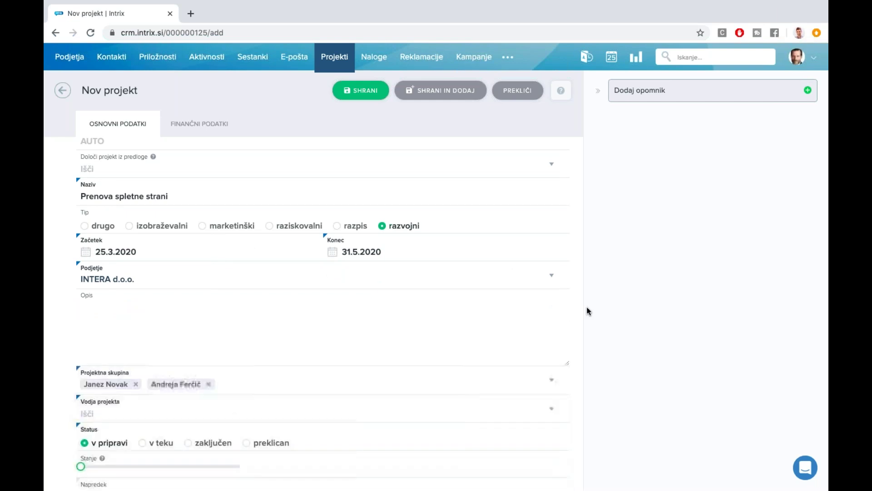
# Step: Choose the first project group member as Vodja projekta and save the project
pyautogui.scroll(-3, 587, 306)
pyautogui.click(94, 339)
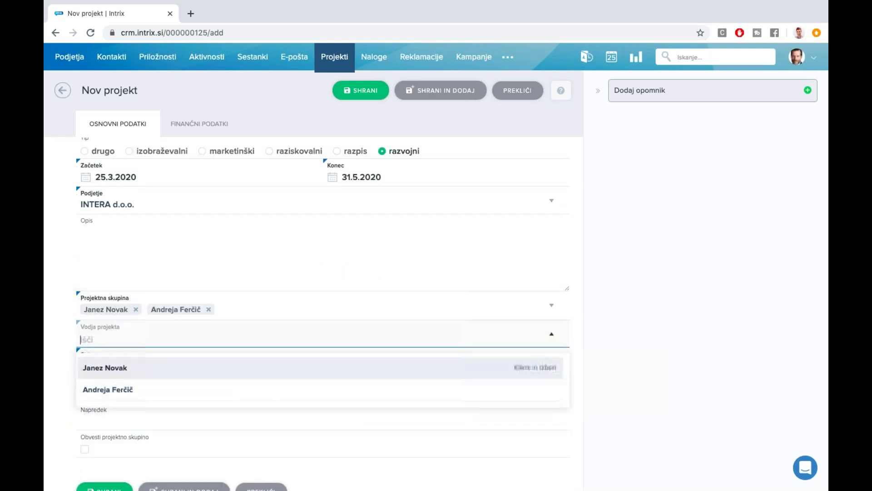
pyautogui.click(101, 368)
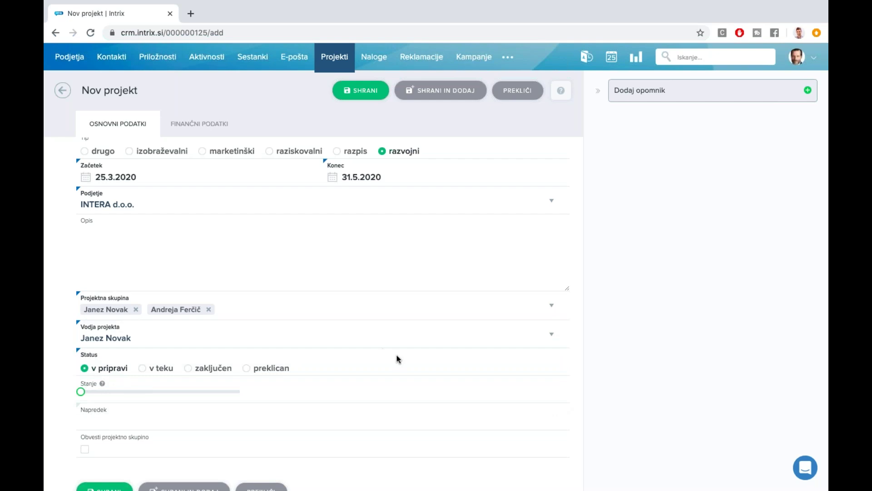
pyautogui.scroll(-1, 331, 365)
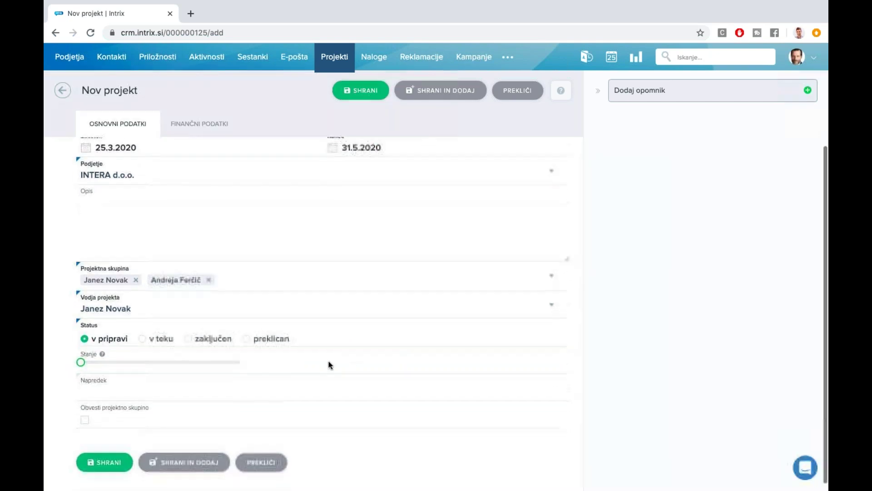
pyautogui.click(105, 464)
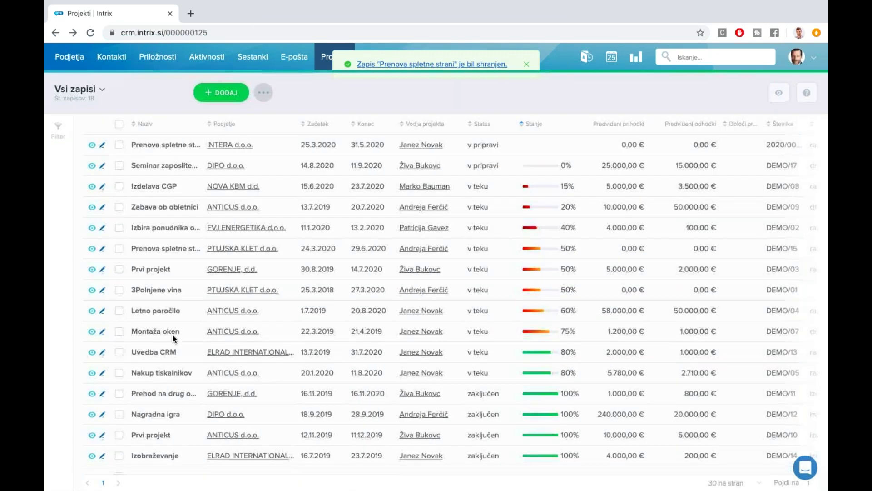
# Step: Open the INTERA d.o.o. project "Prenova spletne strani" and review its basic data and linked record sections
pyautogui.click(152, 151)
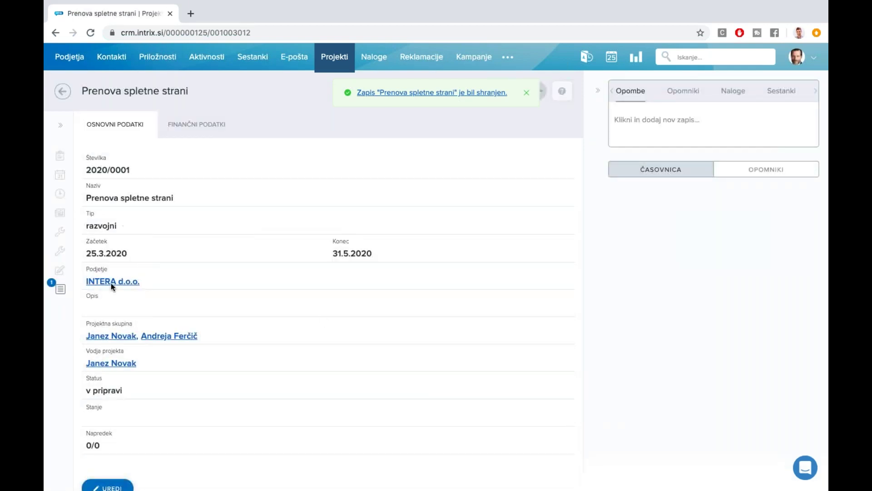
pyautogui.scroll(-1, 222, 404)
pyautogui.scroll(-5, 223, 406)
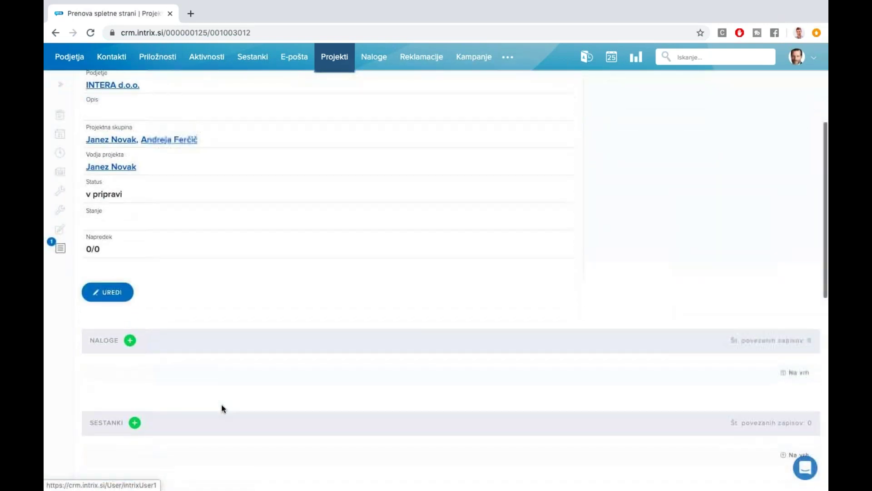
pyautogui.scroll(-4, 212, 391)
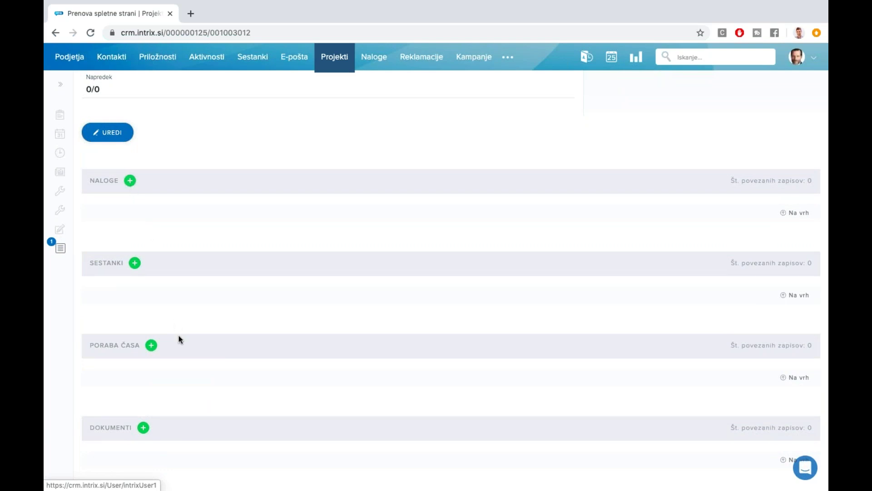
pyautogui.scroll(-5, 179, 339)
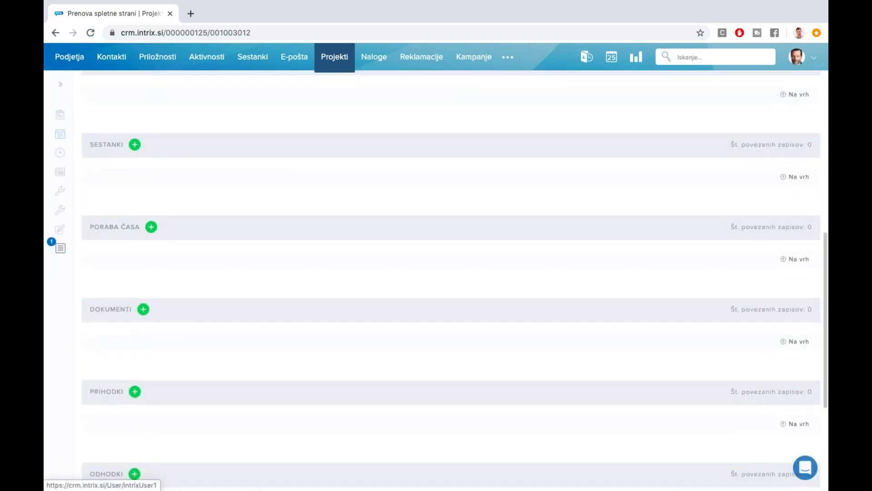
# Step: Add the task "Pripravi nov CGP" to the project's Naloge, assign the fourth listed user as Izvajalec, and save it
pyautogui.scroll(3, 455, 275)
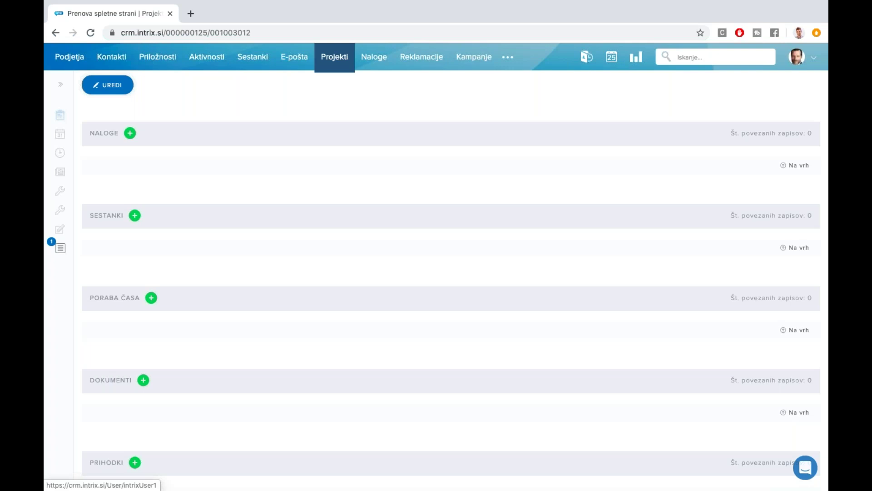
pyautogui.click(130, 134)
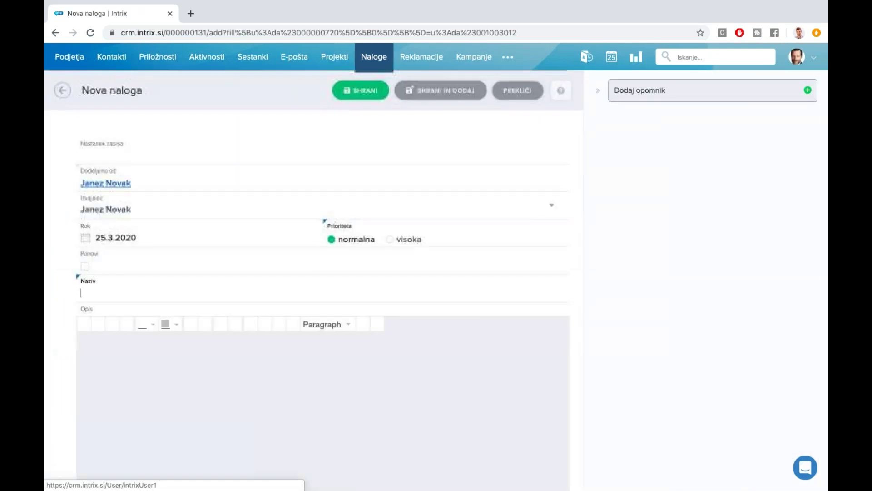
pyautogui.write('Pripravi nov CGP')
pyautogui.click(154, 209)
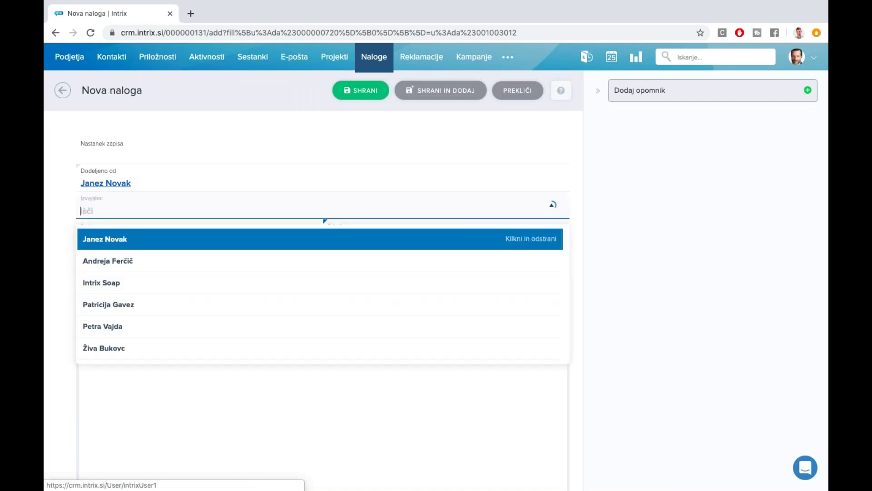
pyautogui.click(133, 309)
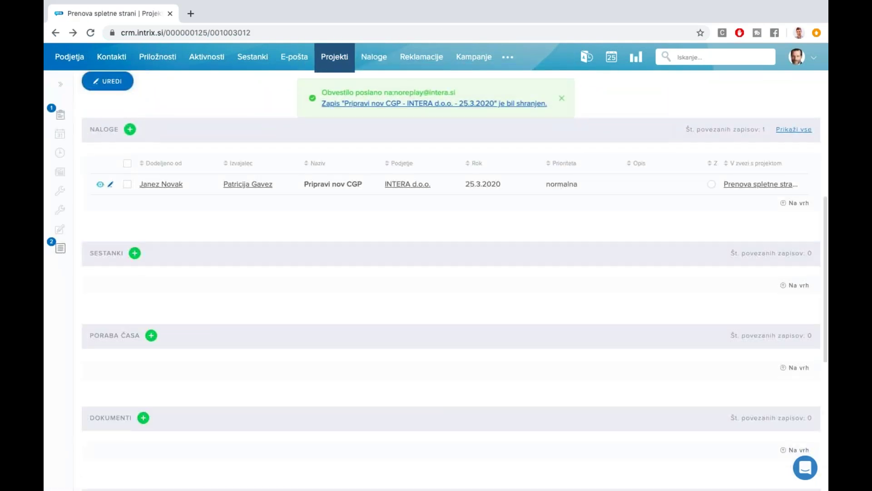
# Step: Add the task "Pripravi vsebine" to the project's Naloge, assign the fifth listed user as Izvajalec, and save it
pyautogui.scroll(-1, 209, 154)
pyautogui.click(130, 94)
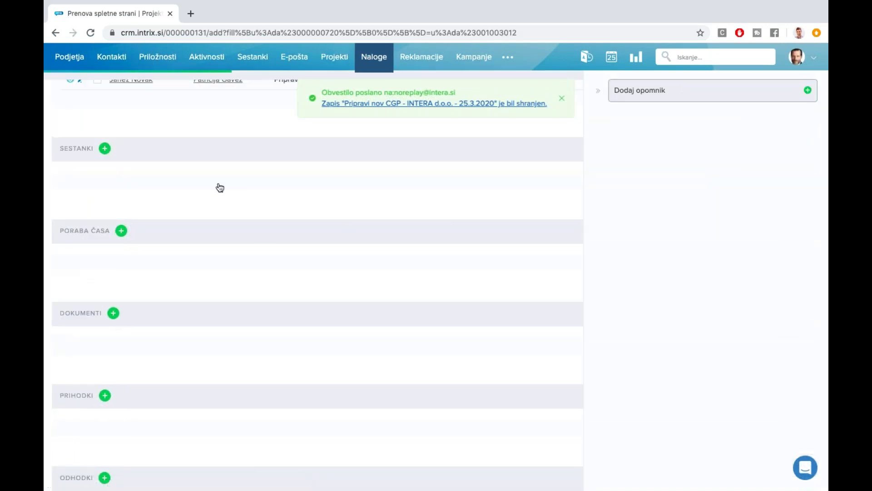
pyautogui.click(173, 281)
pyautogui.write('Pripravi vsebine')
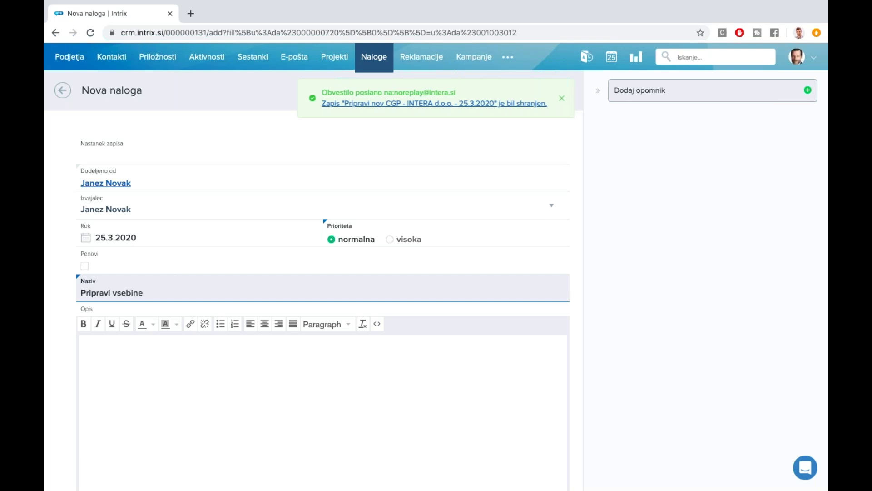
pyautogui.click(139, 203)
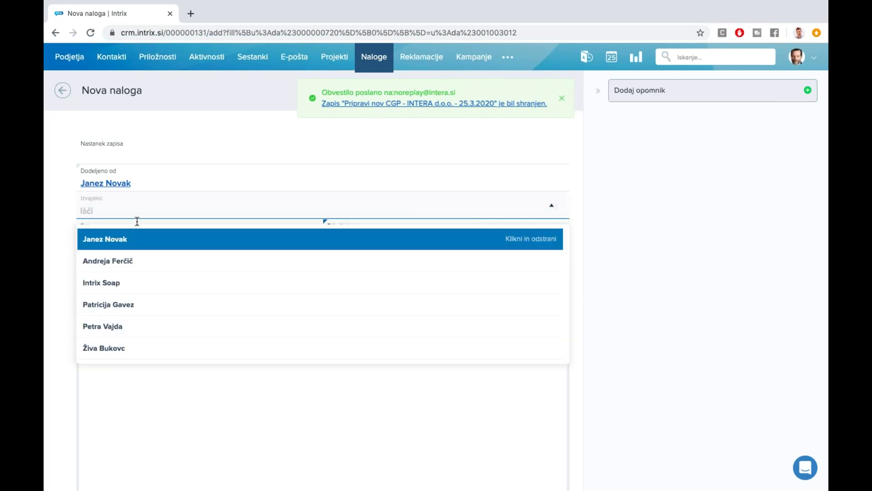
pyautogui.click(135, 324)
pyautogui.click(355, 99)
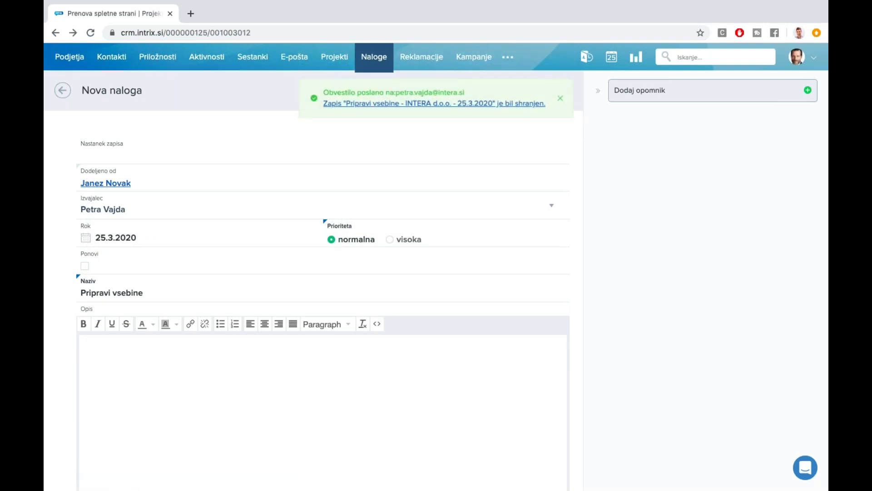
pyautogui.click(560, 98)
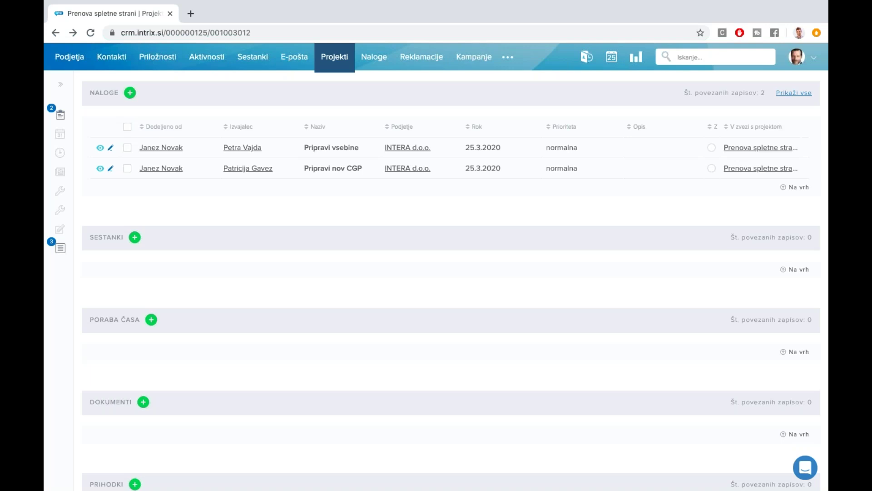
# Step: Open this week's INTERA d.o.o. meeting "Pregled plana do konca tedna" and review its details and linked record sections
pyautogui.click(252, 58)
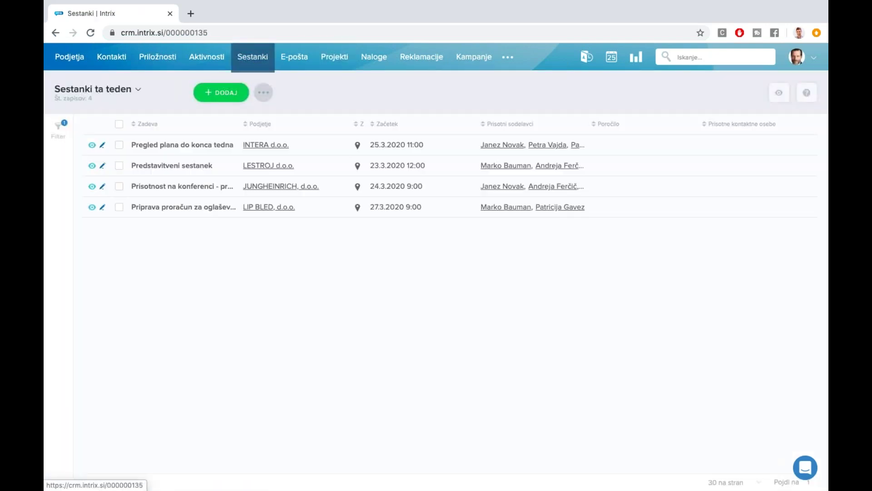
pyautogui.click(198, 144)
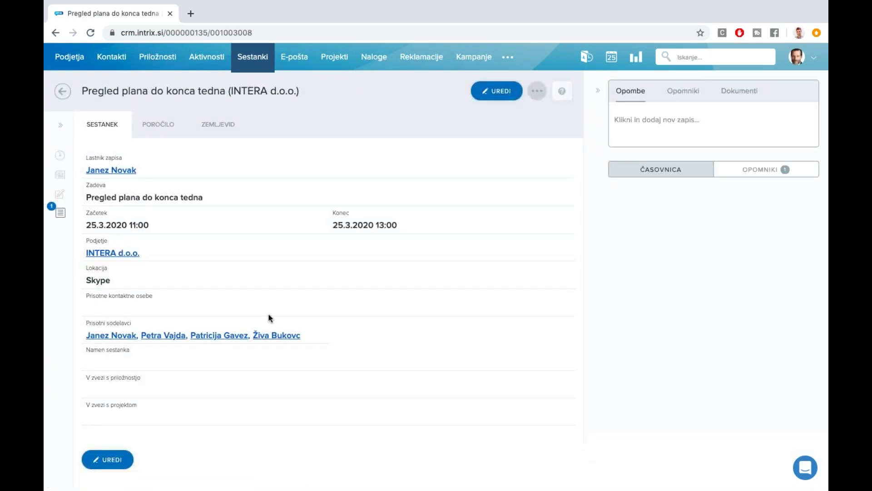
pyautogui.scroll(-5, 269, 317)
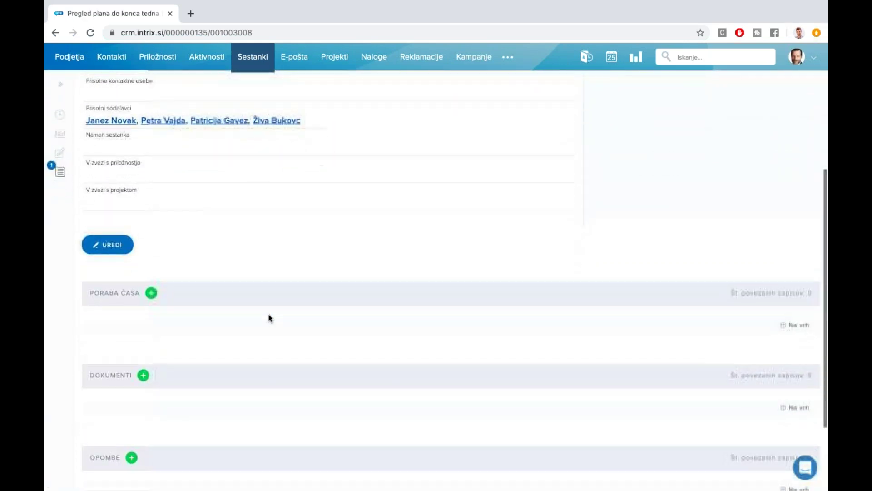
pyautogui.scroll(-1, 218, 294)
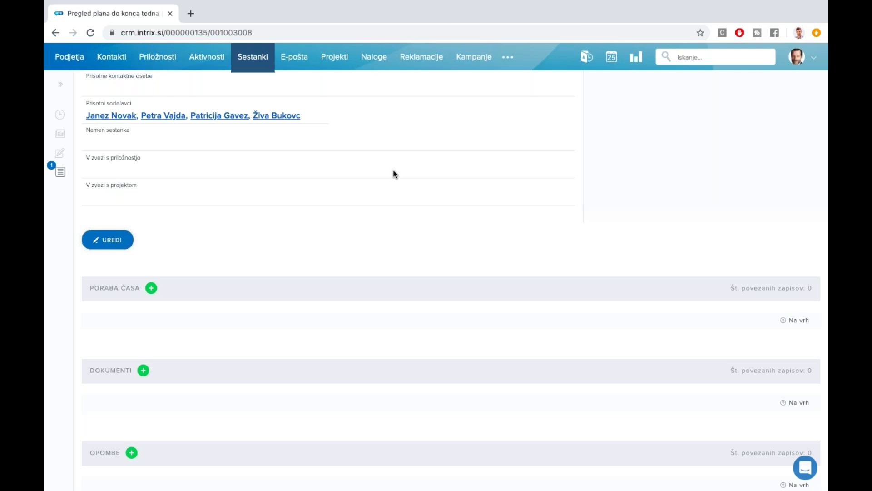
pyautogui.scroll(5, 393, 174)
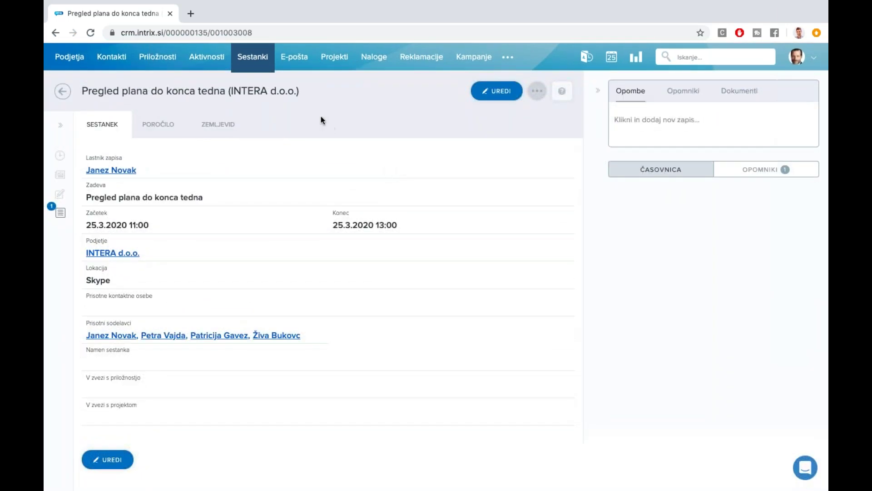
# Step: Reopen the INTERA d.o.o. project "Prenova spletne strani" and review its progress and linked tasks
pyautogui.click(336, 61)
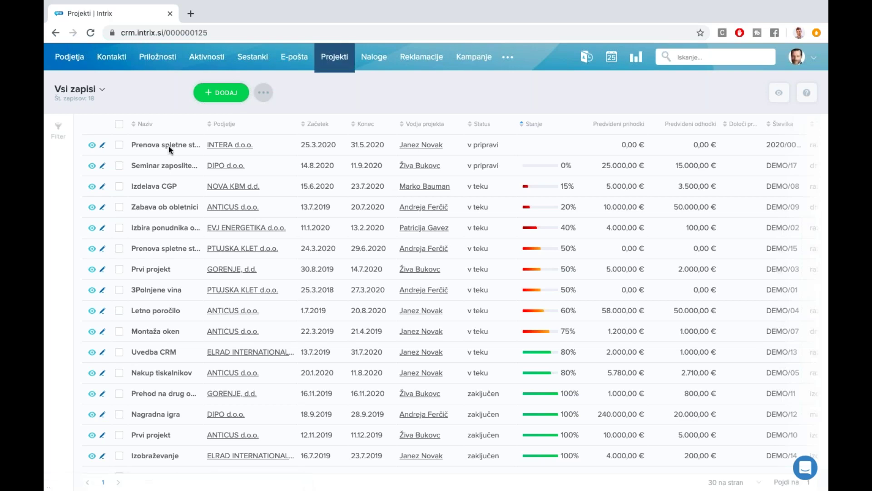
pyautogui.click(175, 150)
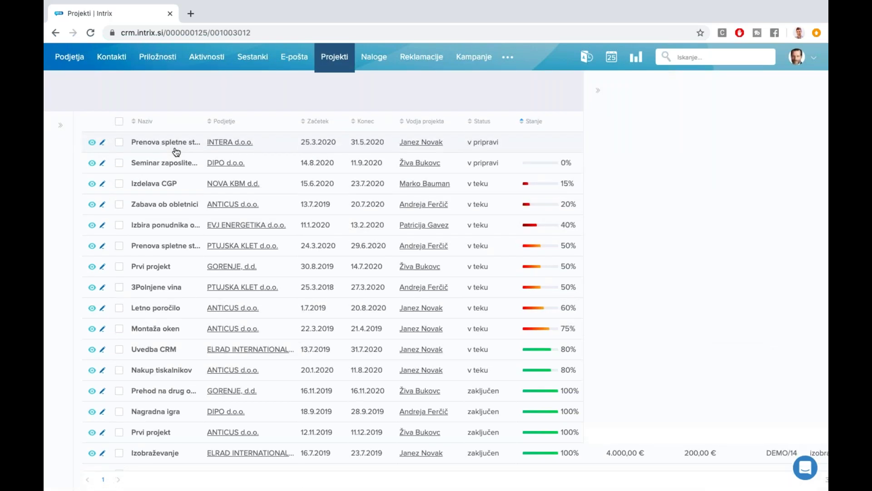
pyautogui.scroll(-3, 278, 300)
pyautogui.scroll(-3, 278, 298)
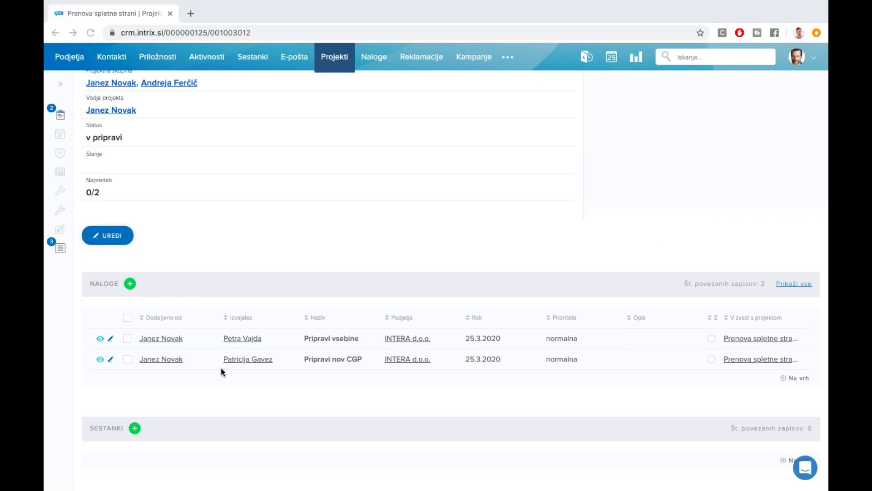
# Step: Check the weekly calendar and examine the users' tasks and meetings around 25 March 2020 in the resource planner
pyautogui.click(611, 59)
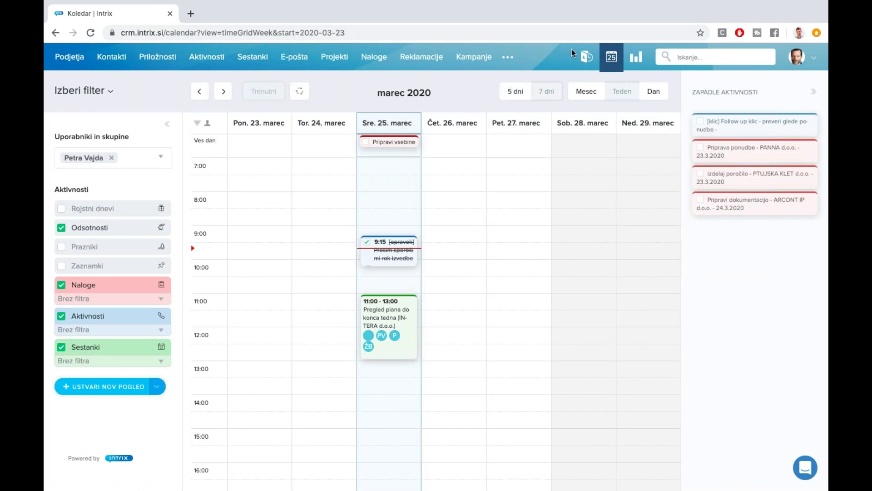
pyautogui.click(586, 58)
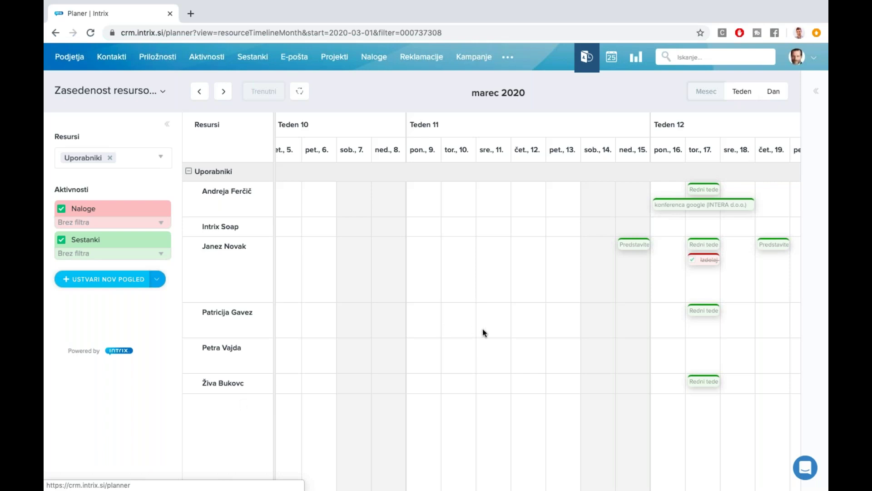
pyautogui.hscroll(3, 483, 329)
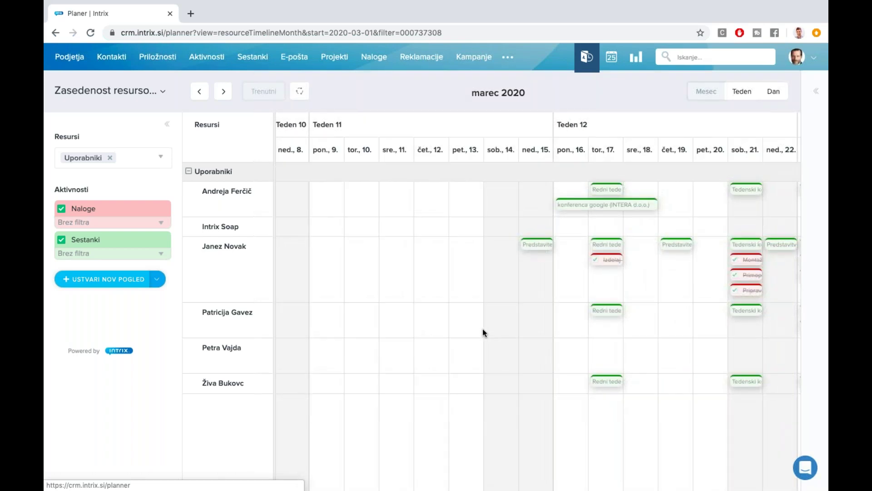
pyautogui.hscroll(2, 483, 328)
pyautogui.hscroll(3, 482, 329)
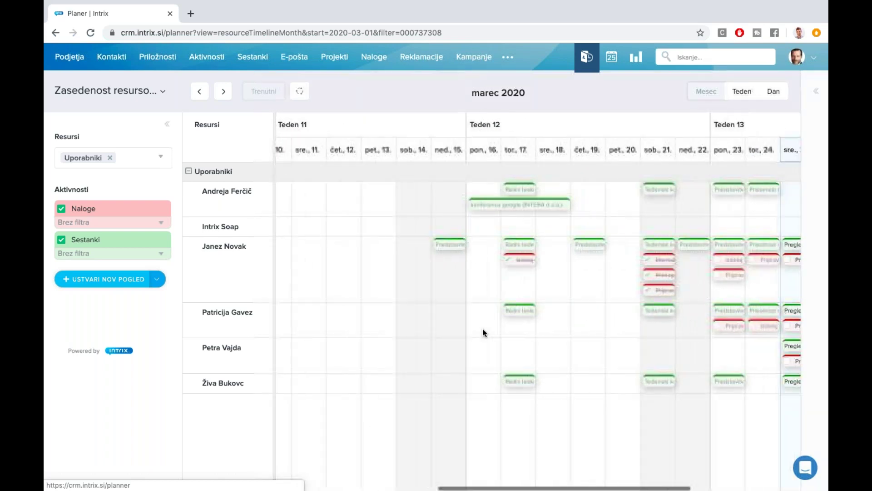
pyautogui.hscroll(4, 483, 329)
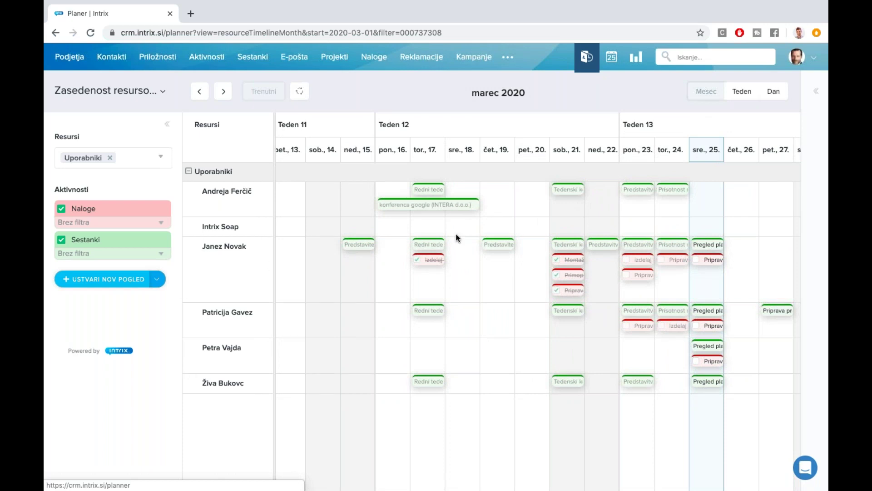
pyautogui.moveTo(565, 276)
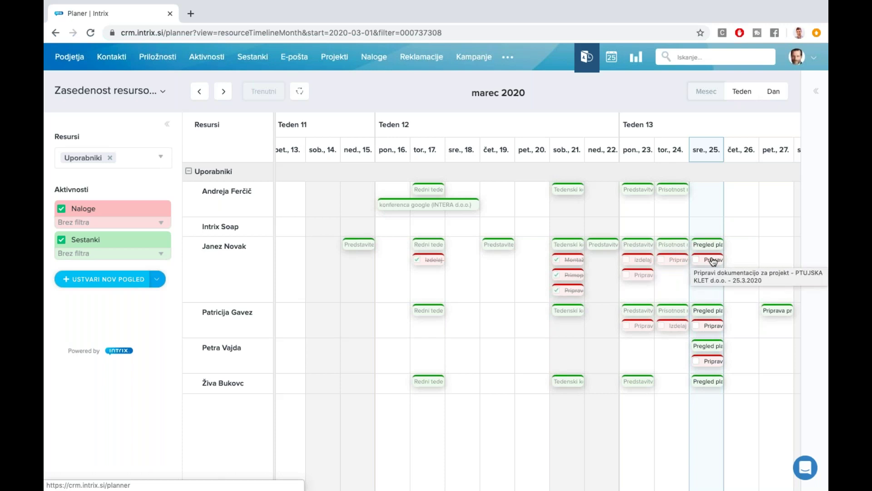
# Step: Open the planner task "Pripravi vsebine" for editing and add the comment "potrebujem še grafično zasnovo"
pyautogui.click(707, 362)
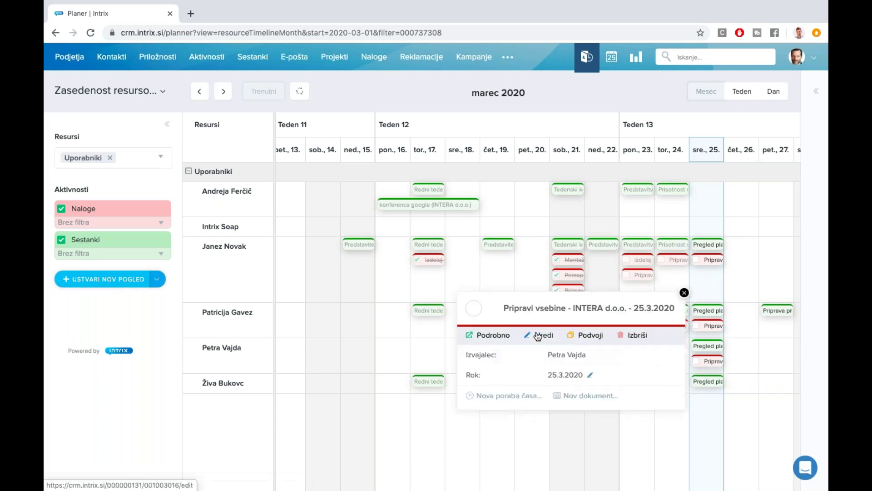
pyautogui.click(544, 336)
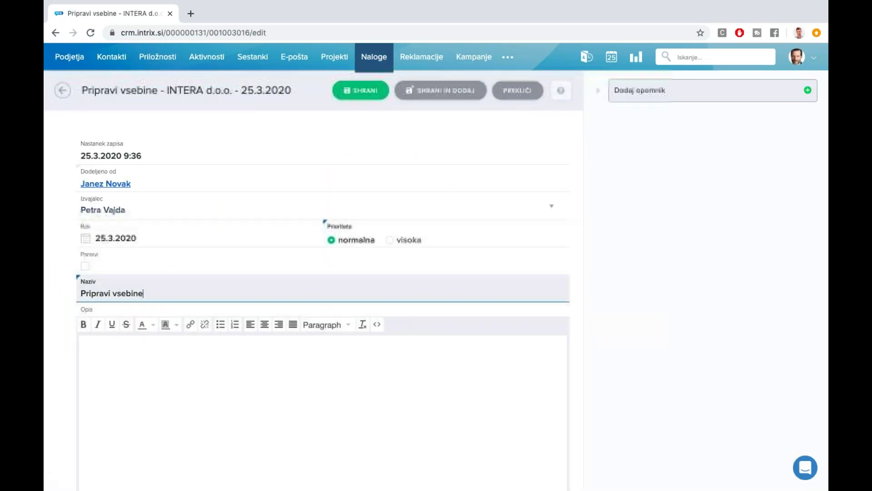
pyautogui.scroll(-3, 318, 272)
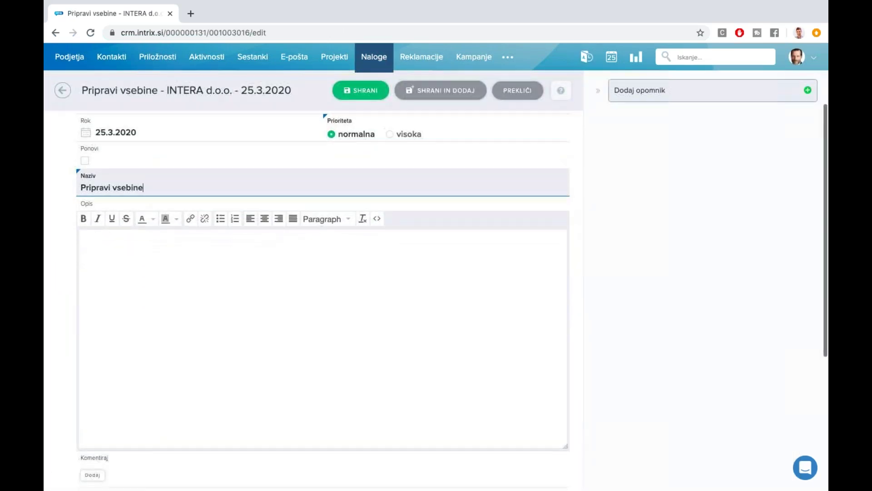
pyautogui.scroll(-2, 219, 427)
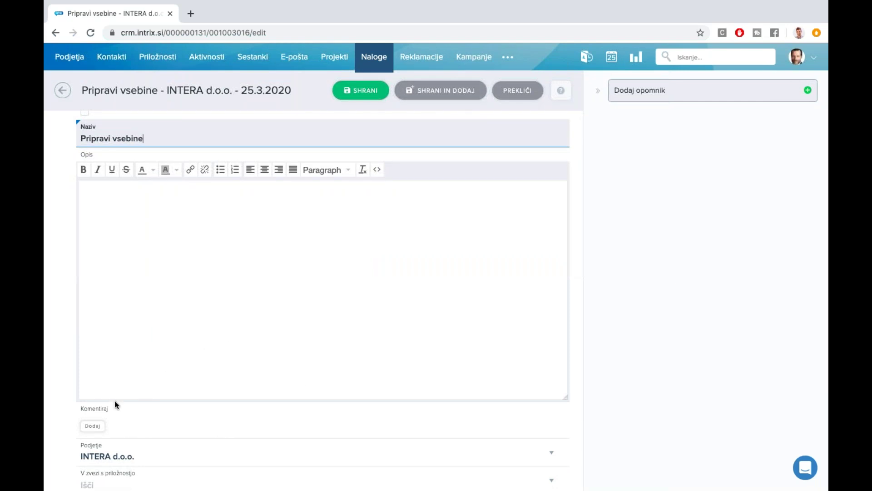
pyautogui.moveTo(80, 412); pyautogui.dragTo(93, 426)
pyautogui.click(92, 425)
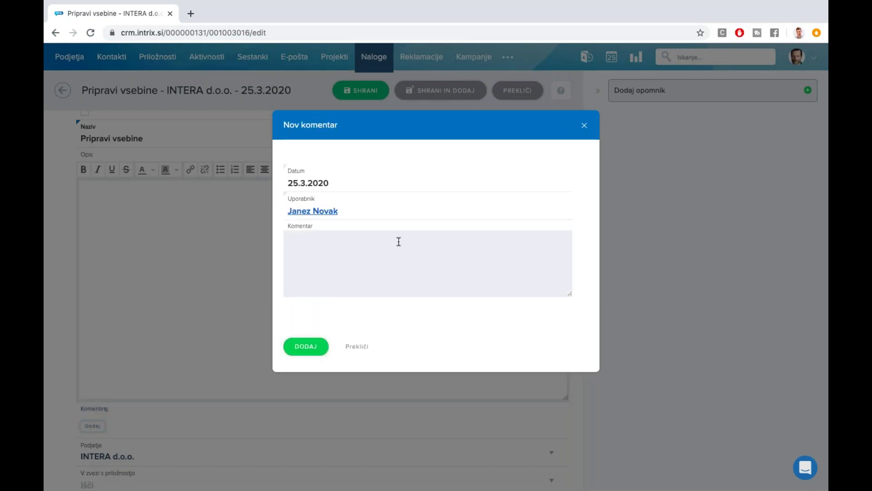
pyautogui.write('po')
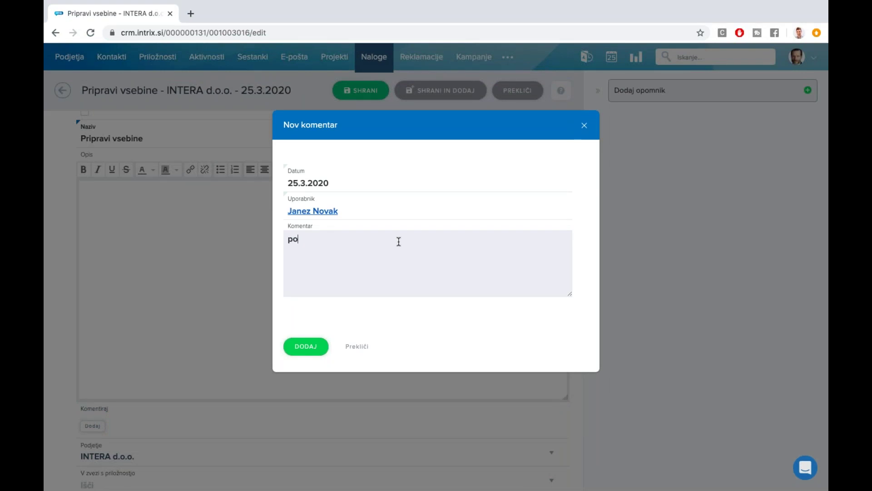
pyautogui.write('trebujem še grafično zasnovo')
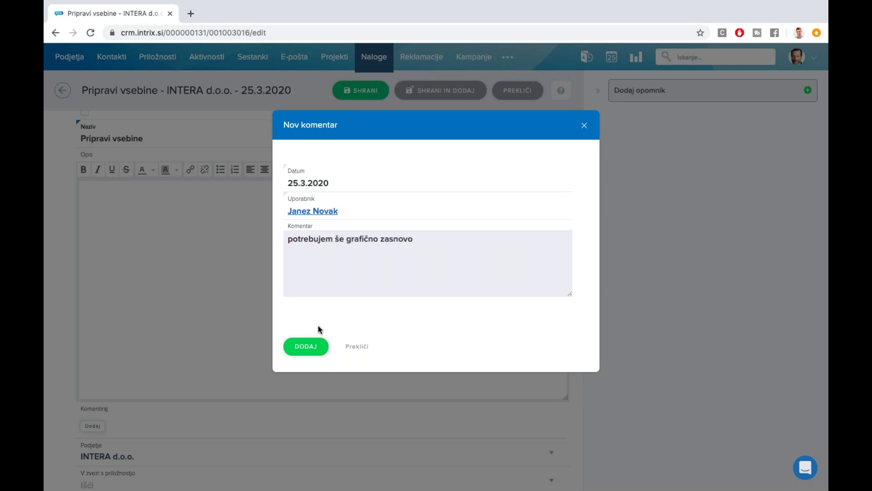
pyautogui.click(308, 355)
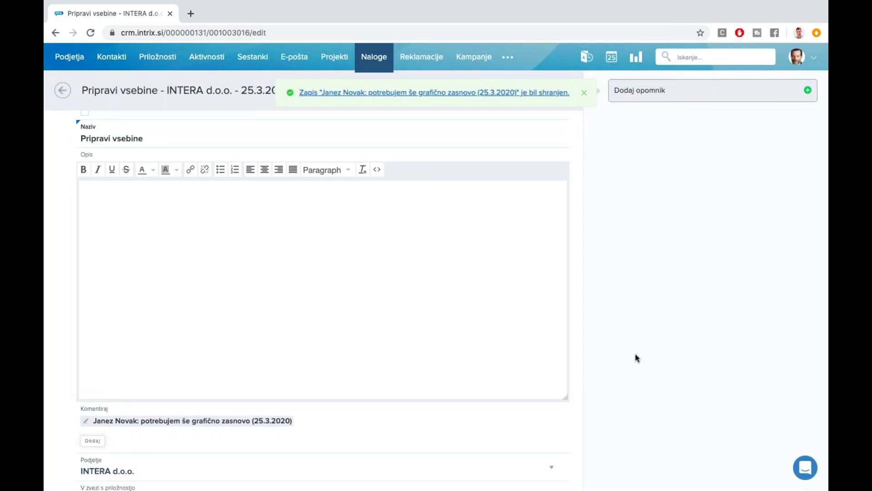
# Step: Save the edited task "Pripravi vsebine" and return to the March 2020 resource planner timeline
pyautogui.scroll(-3, 636, 353)
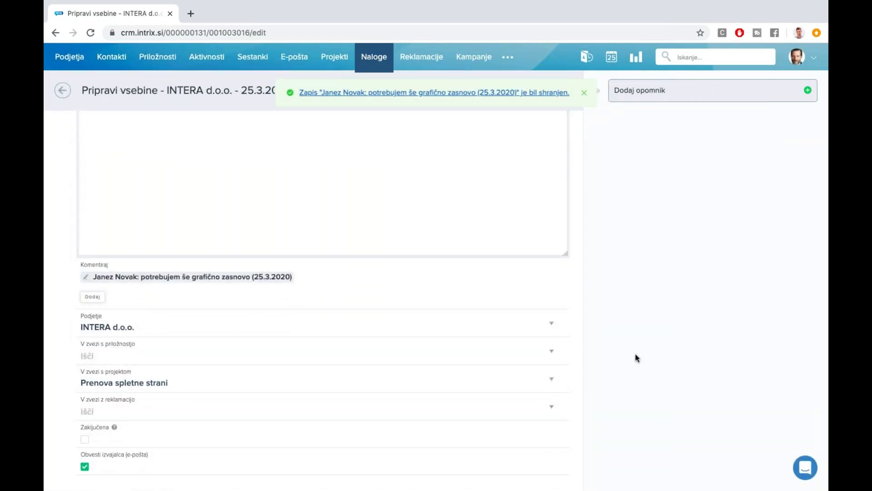
pyautogui.scroll(-1, 636, 355)
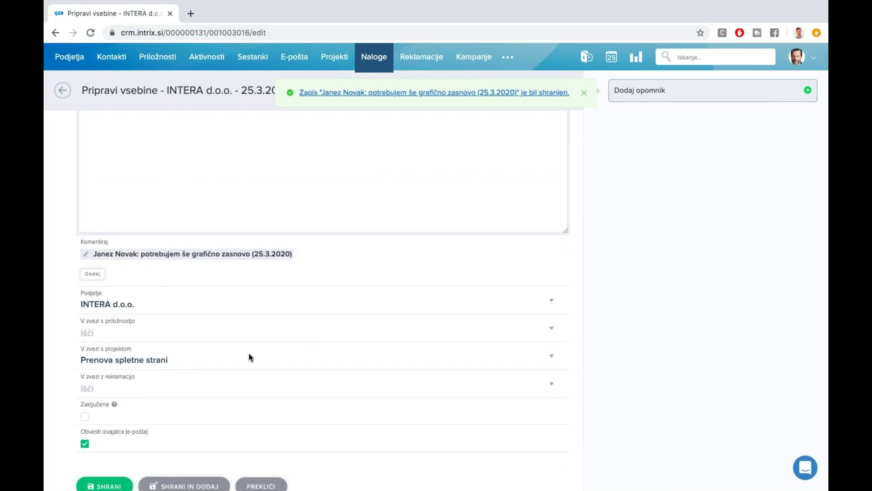
pyautogui.click(109, 486)
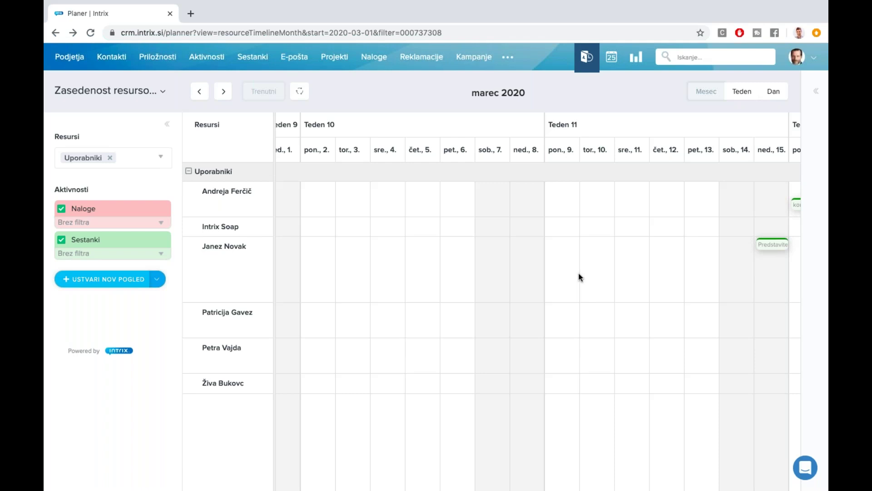
pyautogui.hscroll(5, 581, 277)
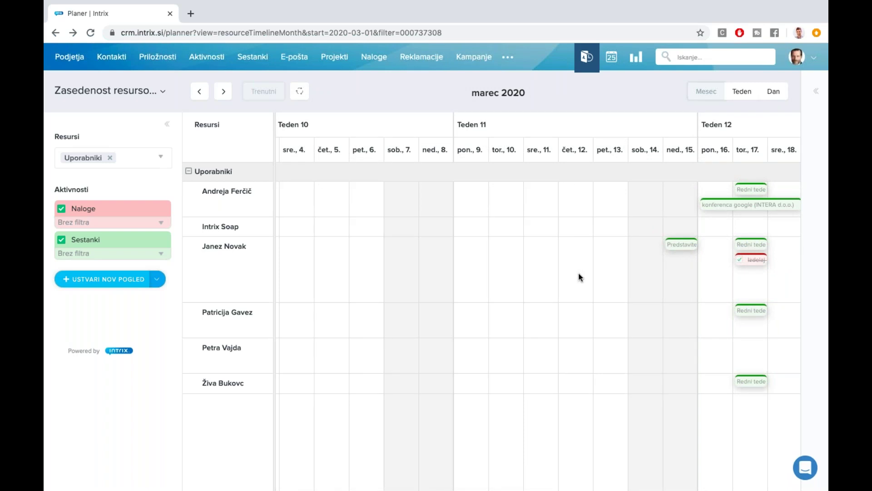
# Step: Switch from the March 2020 resource planner to the weekly calendar and mark the 25 March task "Pripravi vsebine" as completed
pyautogui.hscroll(5, 623, 289)
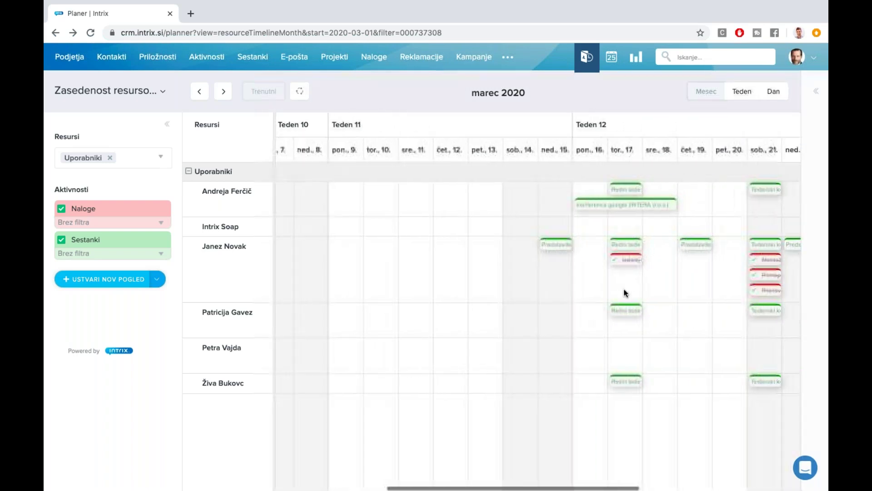
pyautogui.hscroll(1, 623, 289)
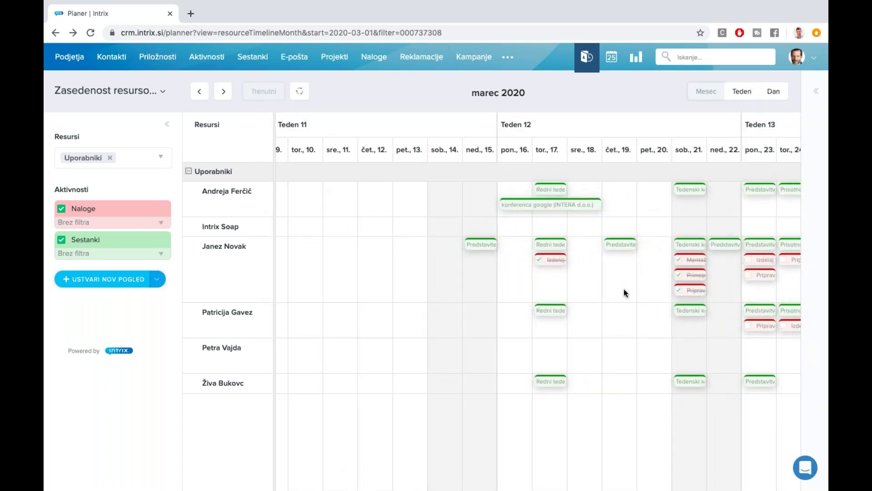
pyautogui.click(611, 65)
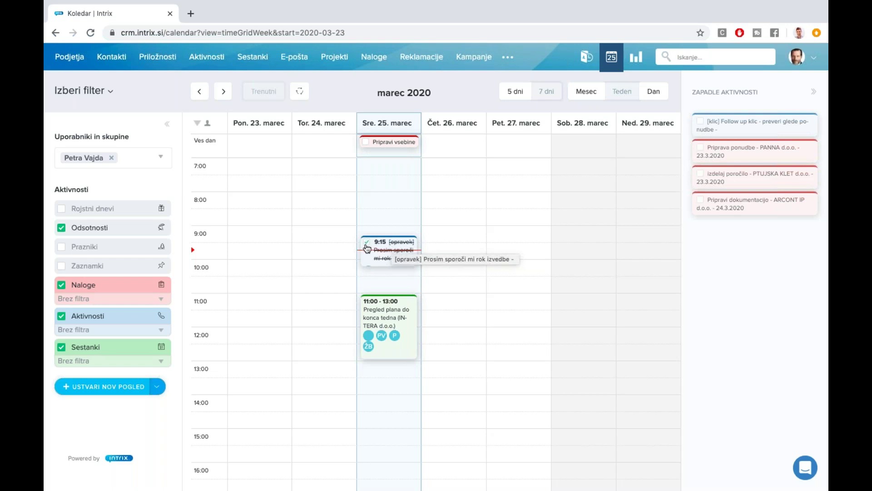
pyautogui.click(367, 143)
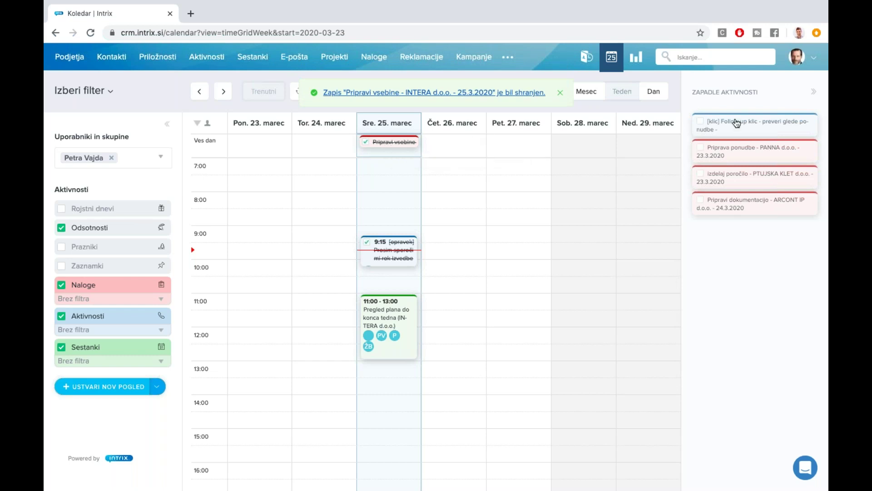
# Step: Open the completed task "Pripravi vsebine" for editing, enter the description "gdfsgfd" and save it
pyautogui.click(385, 143)
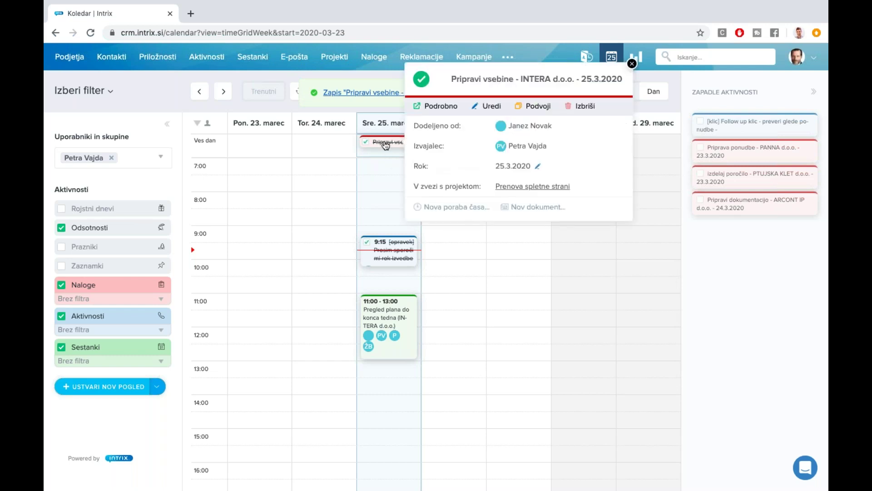
pyautogui.click(487, 107)
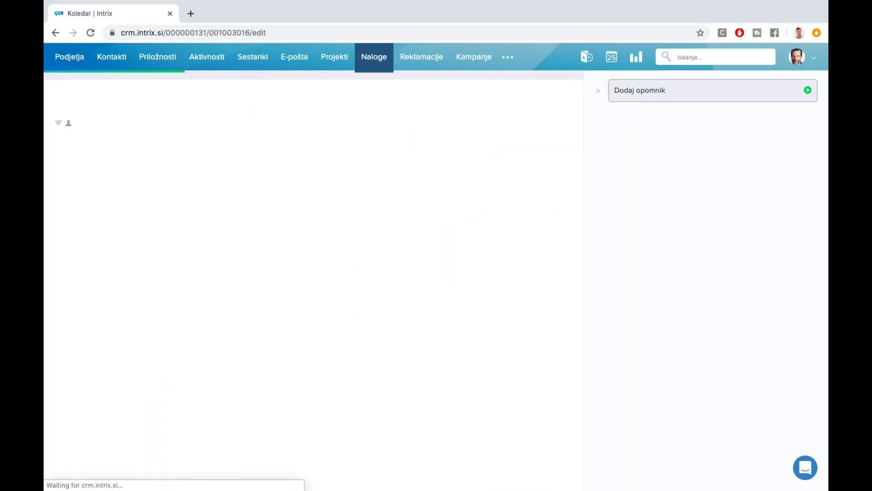
pyautogui.write('gdhgfd')
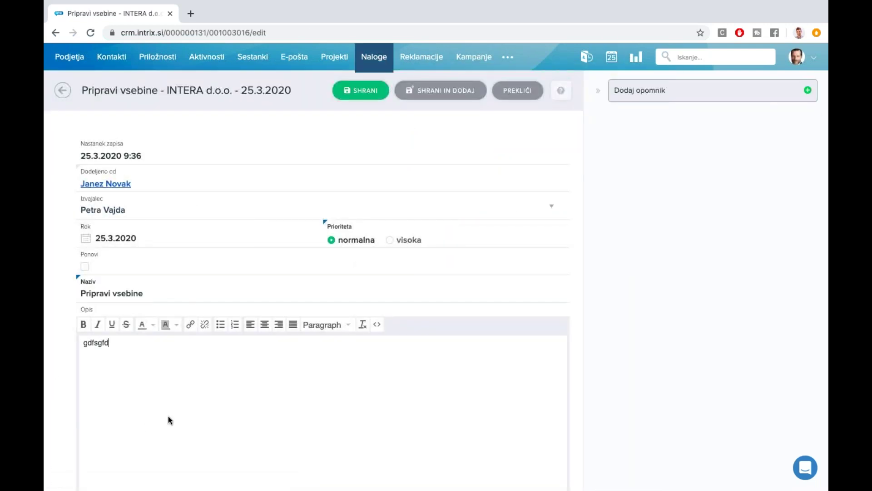
pyautogui.scroll(-10, 266, 420)
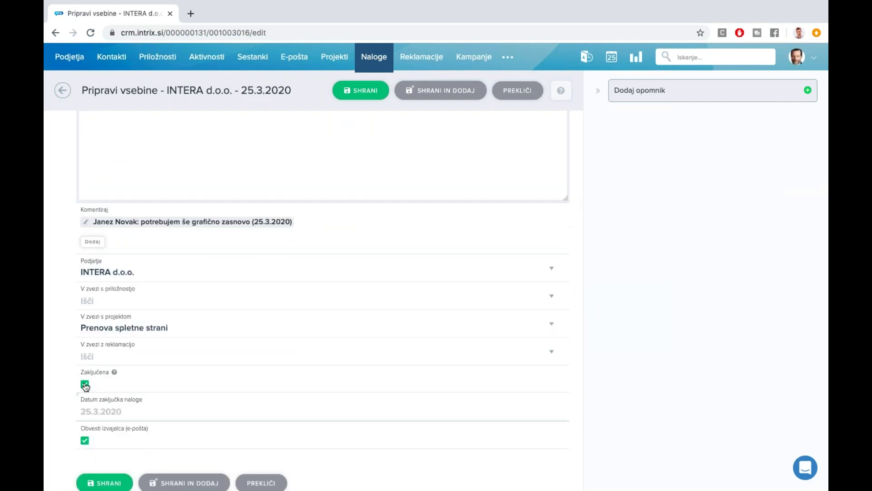
pyautogui.click(361, 93)
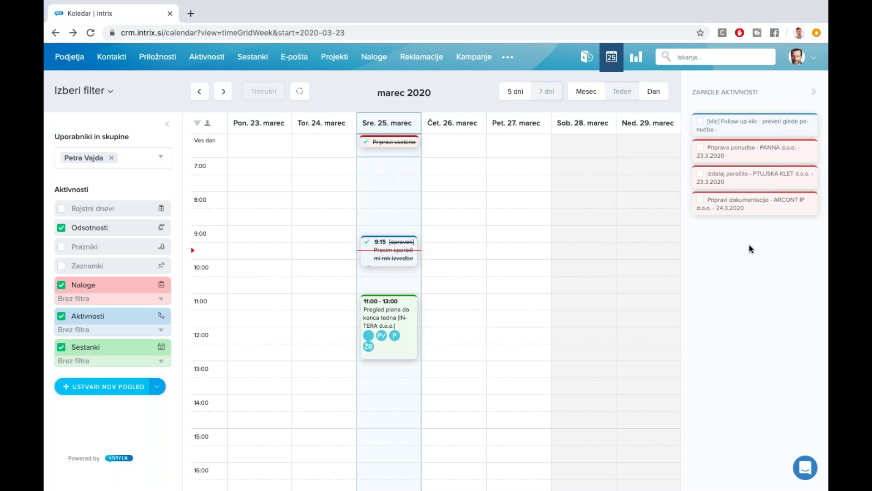
# Step: Complete the overdue task "Priprava ponudbe - PANNA d.o.o." and reschedule the overdue follow-up call to Friday 27 March at 8:00
pyautogui.click(701, 149)
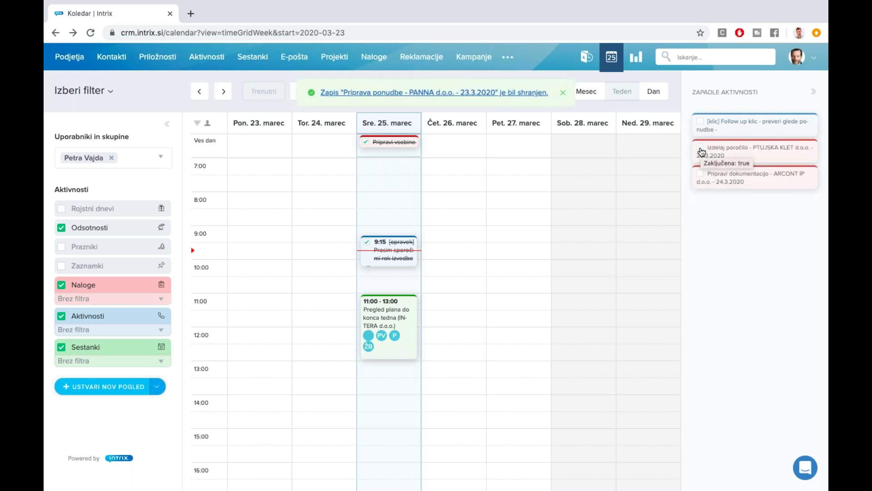
pyautogui.moveTo(740, 126); pyautogui.dragTo(499, 208)
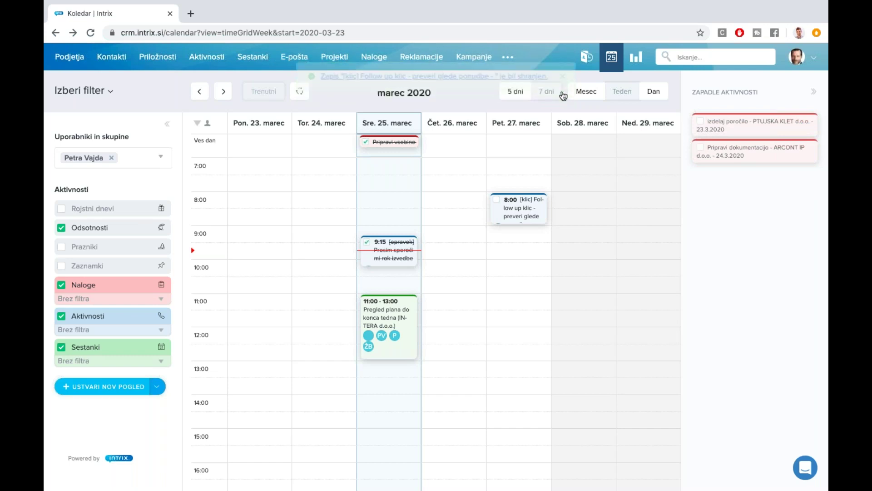
# Step: Show the five-day week and move overdue "Pripravi dokumentacijo" to 27 March at 7:00 and "izdelaj poročilo" to all day on 27 March
pyautogui.click(520, 91)
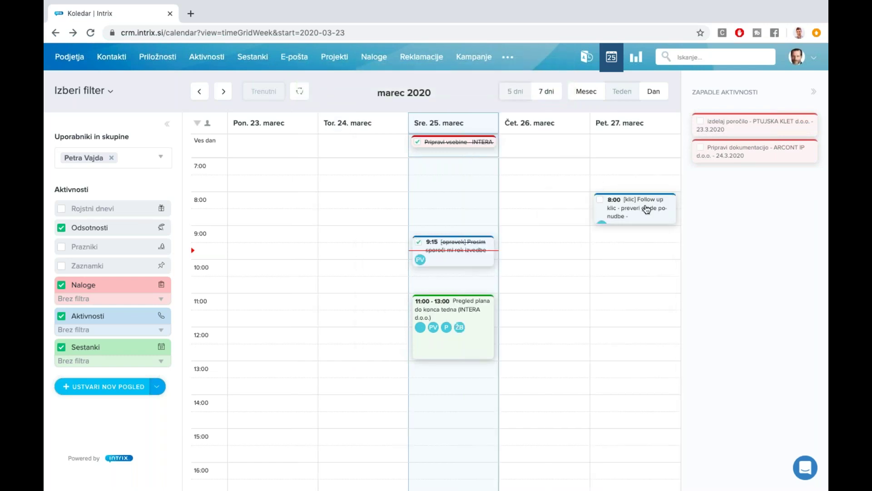
pyautogui.moveTo(729, 156); pyautogui.dragTo(629, 175)
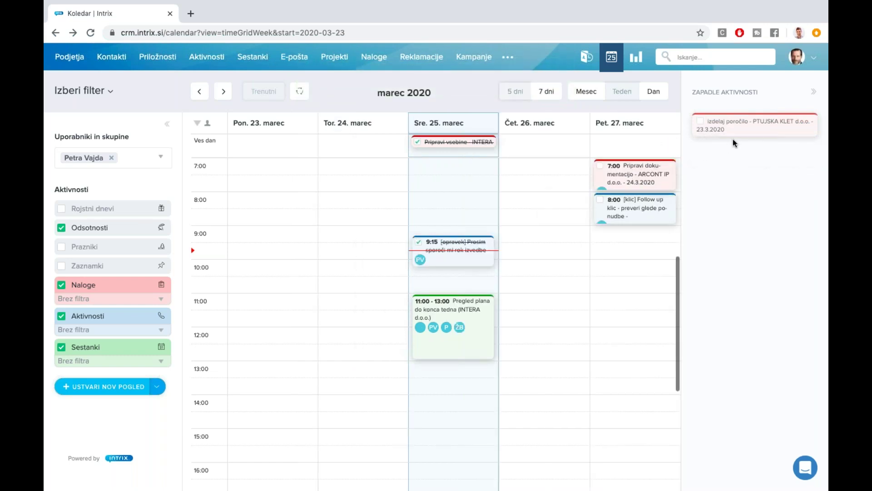
pyautogui.moveTo(727, 128); pyautogui.dragTo(636, 142)
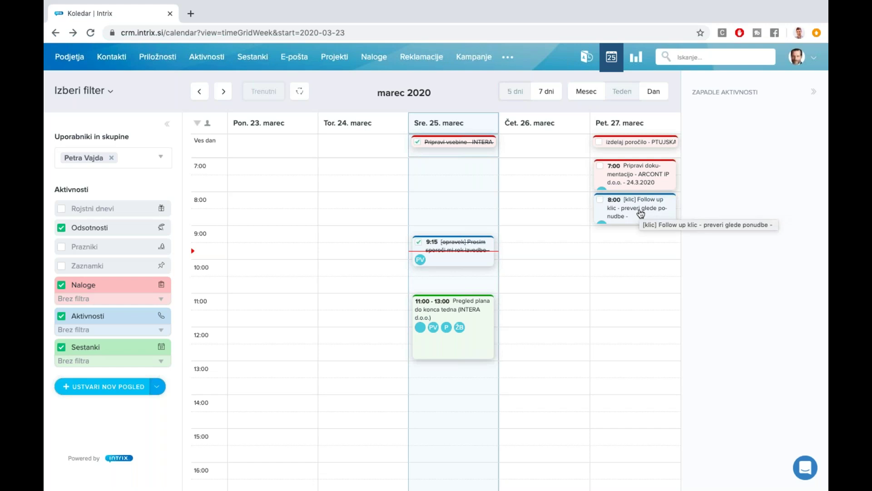
# Step: Review the preview details and linked-record options of the follow-up call on 27 March, and close the preview
pyautogui.click(641, 213)
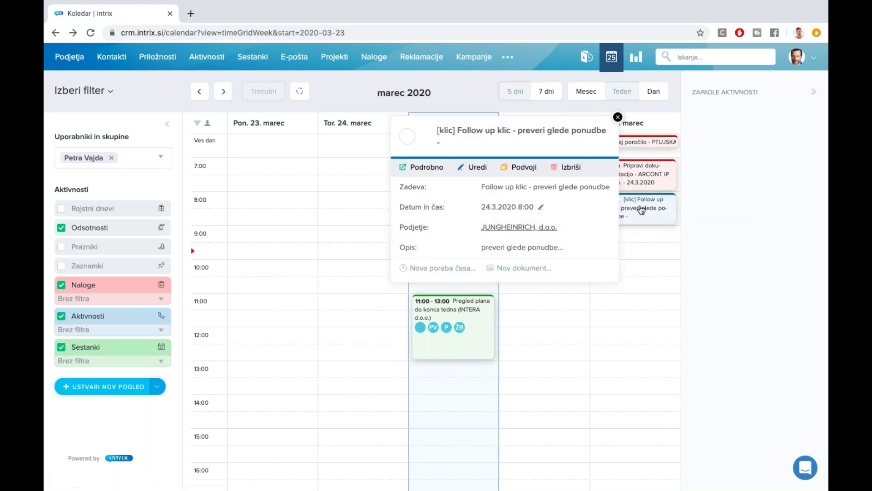
pyautogui.rightClick(639, 228)
pyautogui.click(631, 210)
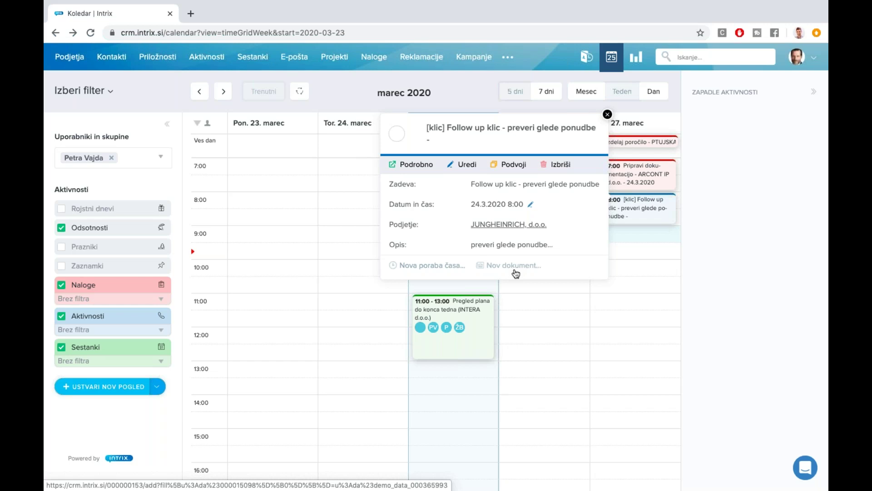
pyautogui.click(608, 115)
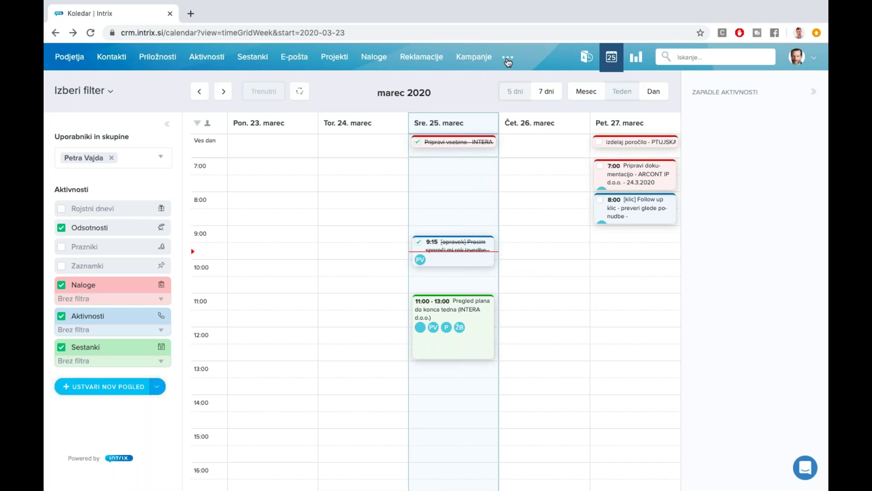
# Step: Open the follow-up call for editing, mark it as completed and add "kriza, slišimo se kasneje" to its description
pyautogui.click(629, 208)
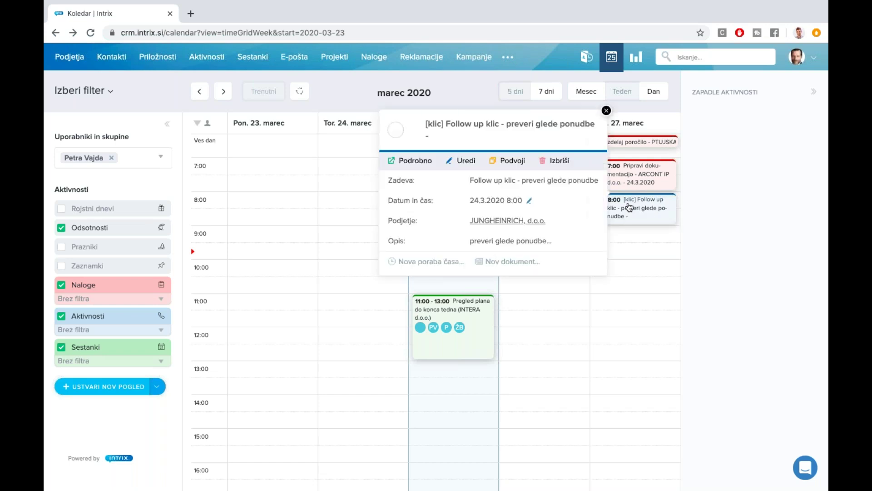
pyautogui.click(462, 162)
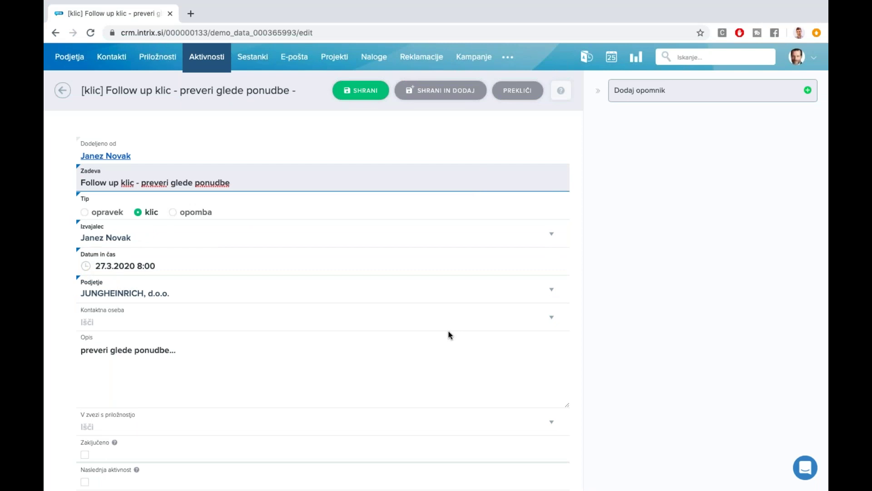
pyautogui.scroll(-2, 448, 331)
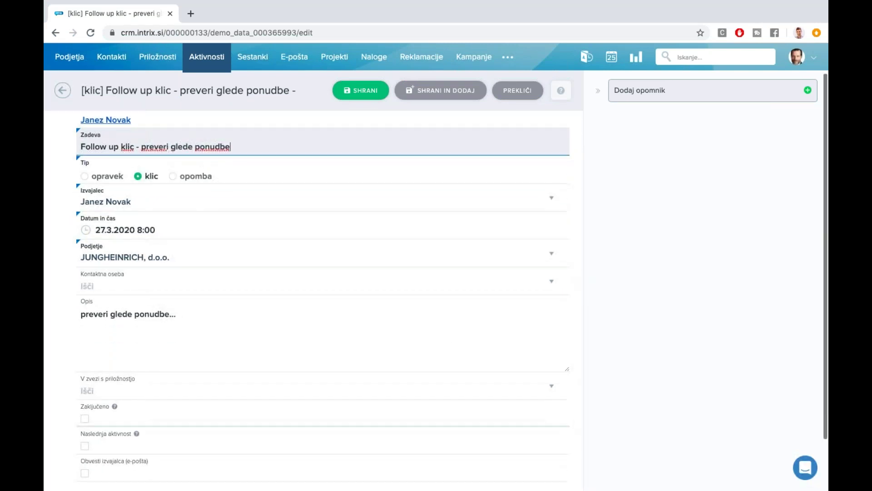
pyautogui.click(169, 314)
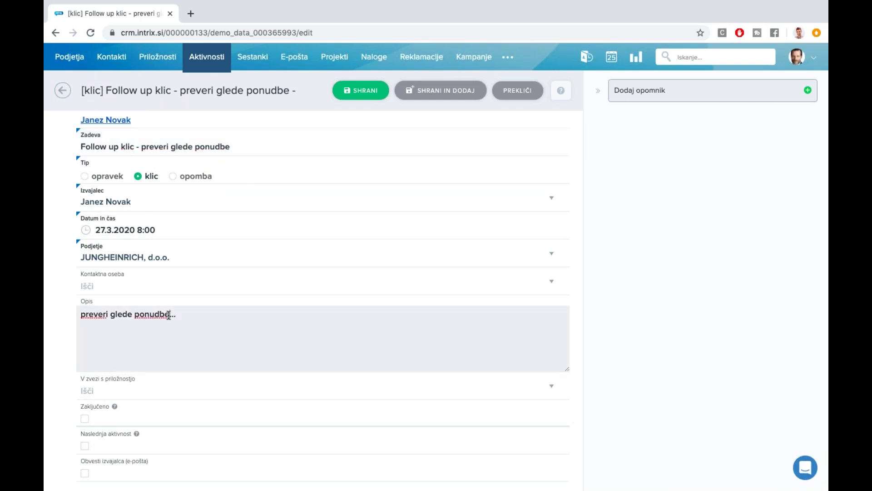
pyautogui.click(228, 324)
pyautogui.press('Return')
pyautogui.press('Return')
pyautogui.click(88, 420)
pyautogui.click(198, 356)
pyautogui.write('kriza, slišimo se kasneje')
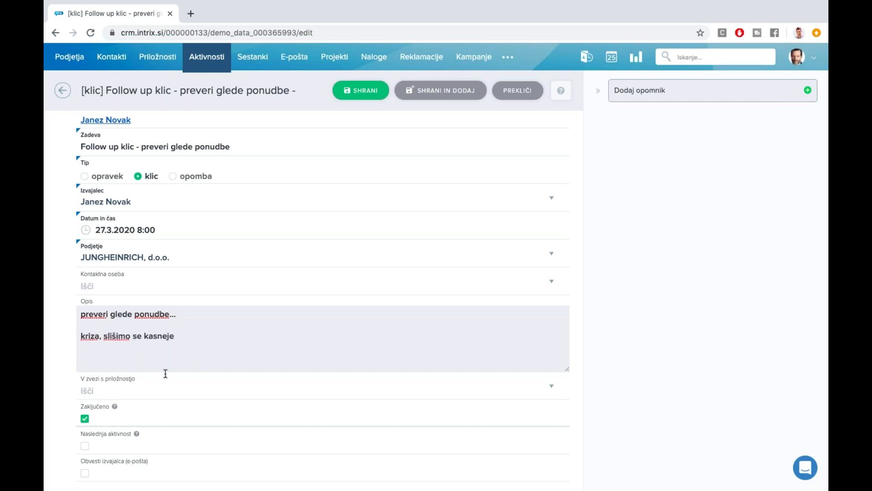
# Step: Enable a next activity for the follow-up call, with type "klic" and date 18.6.2020
pyautogui.click(84, 446)
pyautogui.scroll(-2, 86, 450)
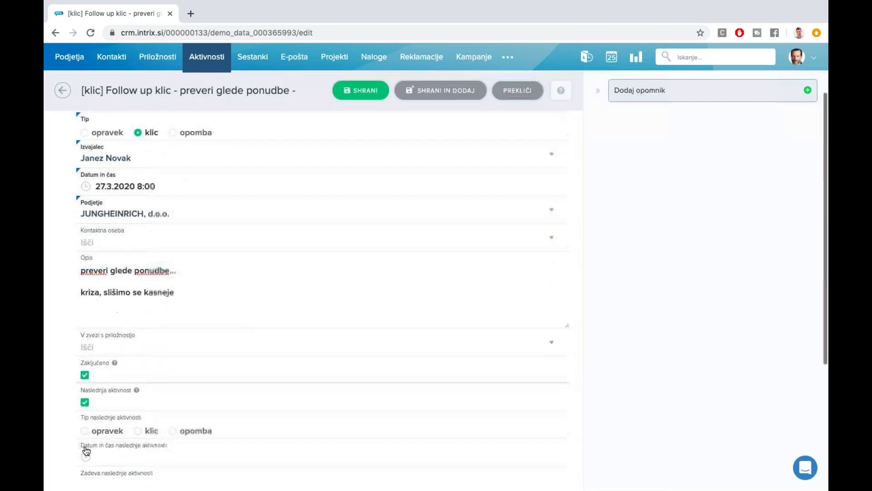
pyautogui.click(139, 422)
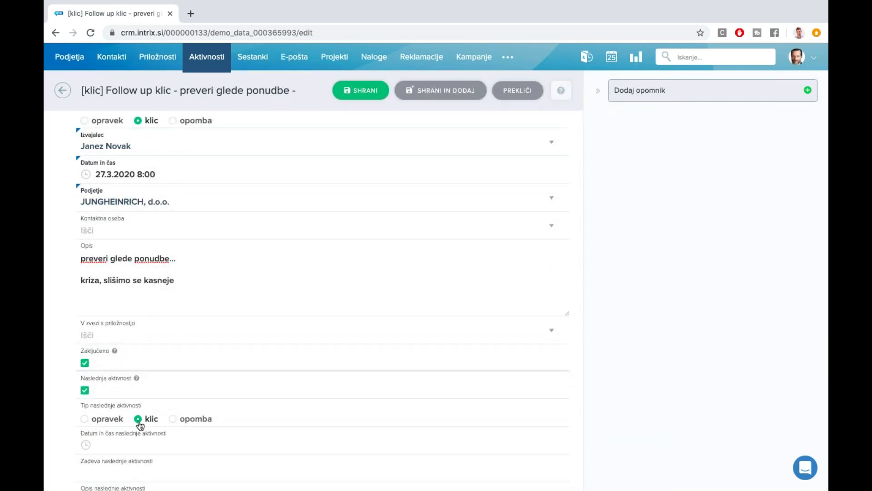
pyautogui.click(127, 443)
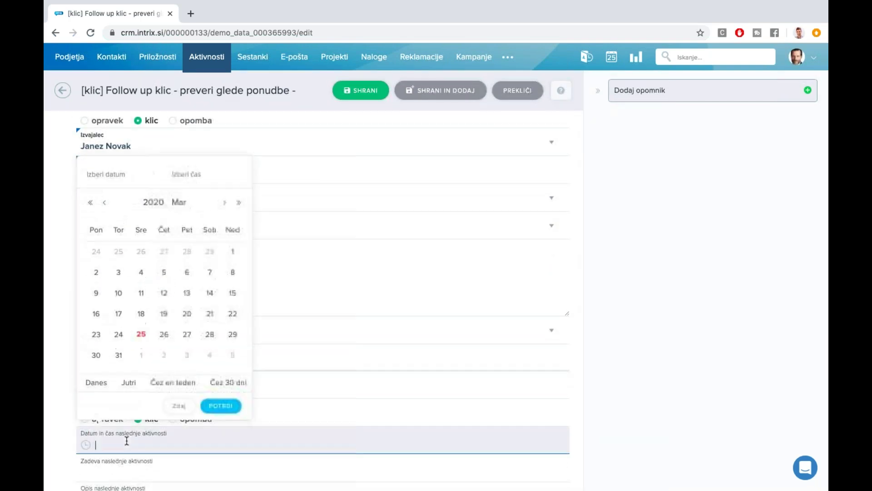
pyautogui.click(225, 202)
pyautogui.click(224, 202)
pyautogui.click(224, 202)
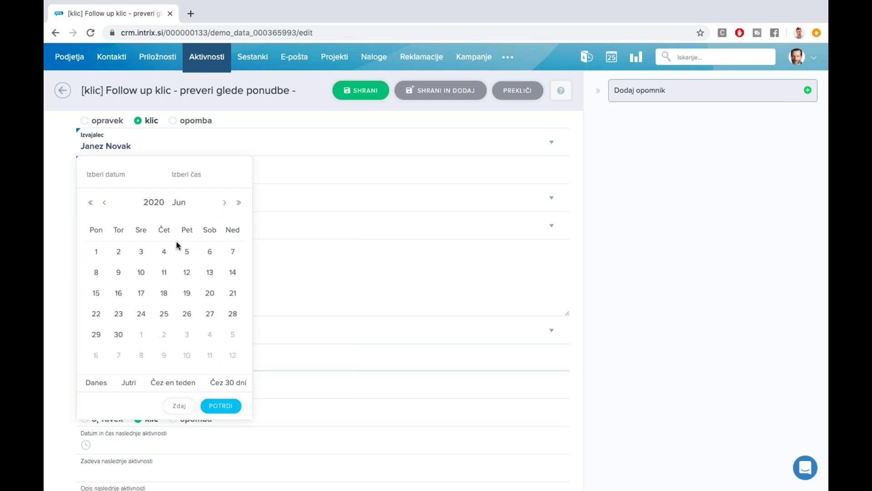
pyautogui.click(164, 293)
pyautogui.click(227, 406)
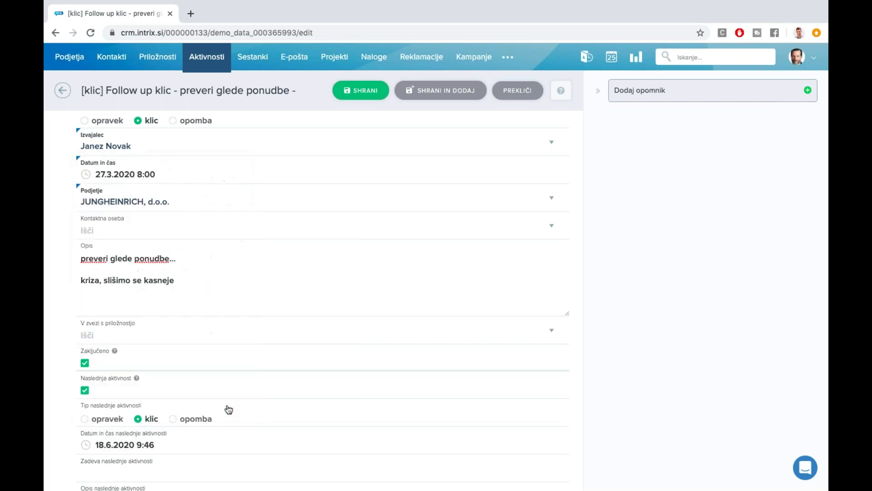
# Step: Enter "ponovno preveri" as the next activity's subject, save the follow-up call and dismiss the notification
pyautogui.click(149, 471)
pyautogui.scroll(-2, 149, 472)
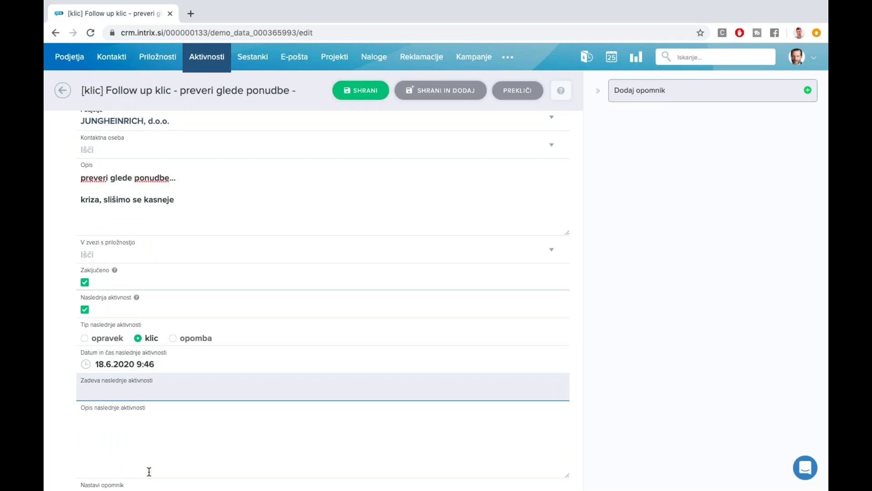
pyautogui.write('ponovno preveri')
pyautogui.click(618, 296)
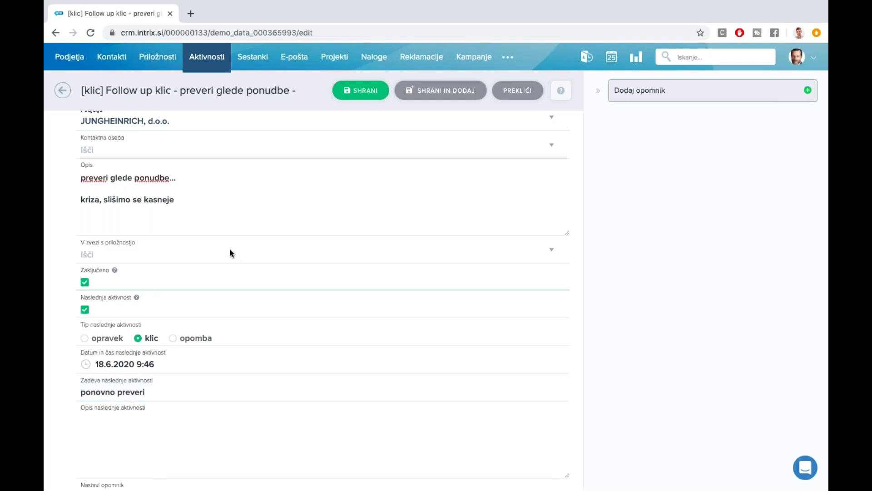
pyautogui.scroll(-3, 232, 253)
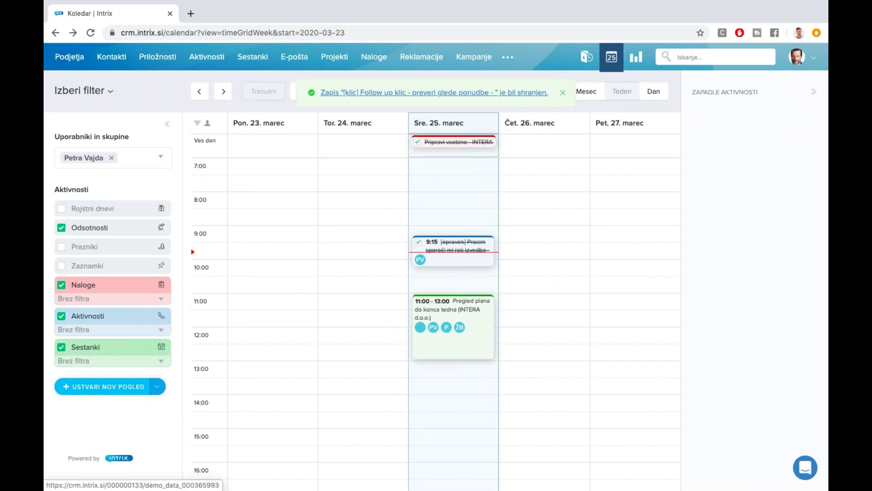
pyautogui.click(562, 93)
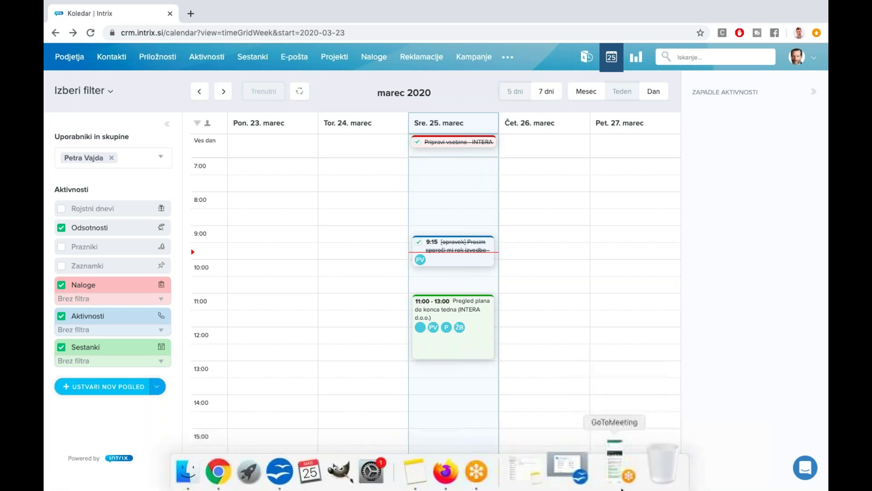
pyautogui.click(615, 473)
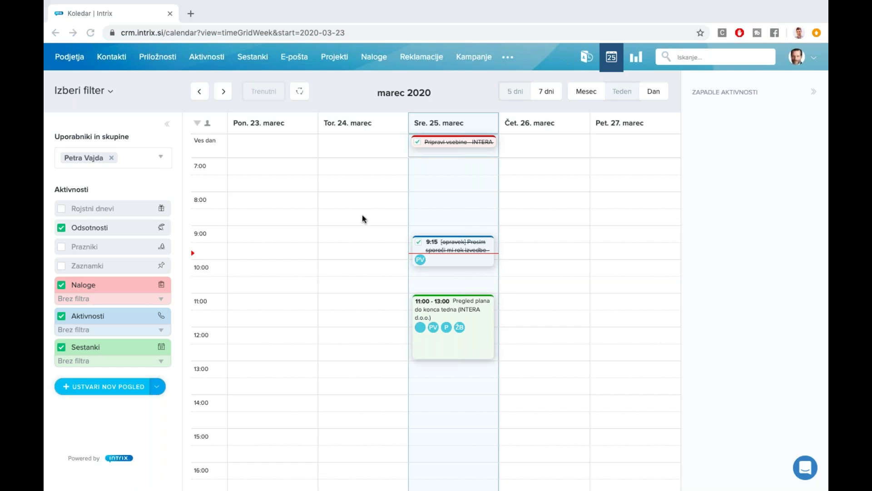
# Step: Open the company PTUJSKA KLET d.o.o., view its quick-entry forms for activities and meetings, and cancel the new entry
pyautogui.click(71, 64)
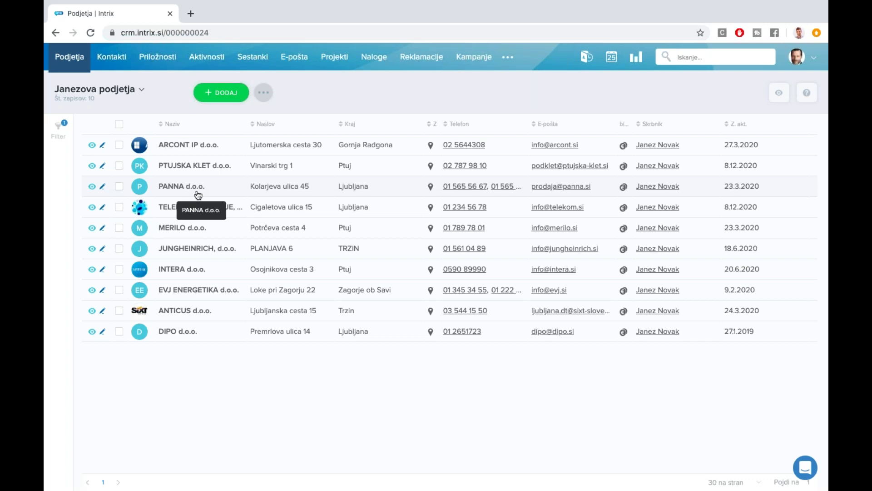
pyautogui.click(191, 171)
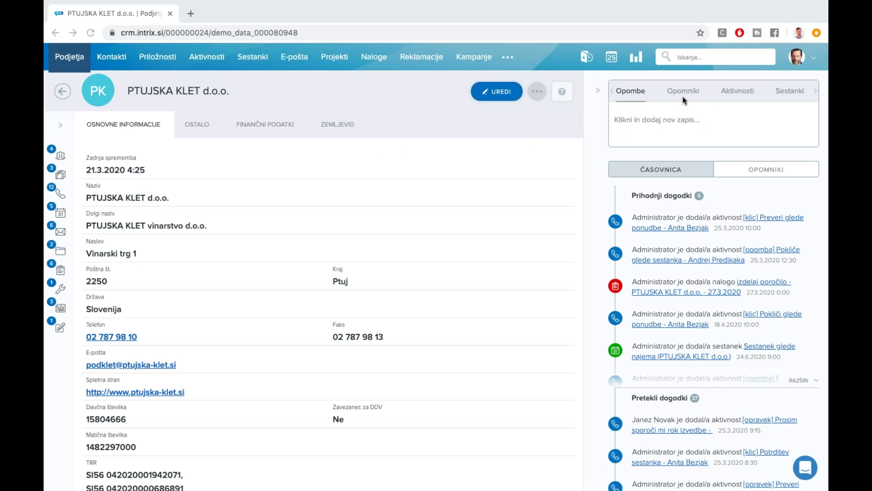
pyautogui.click(727, 91)
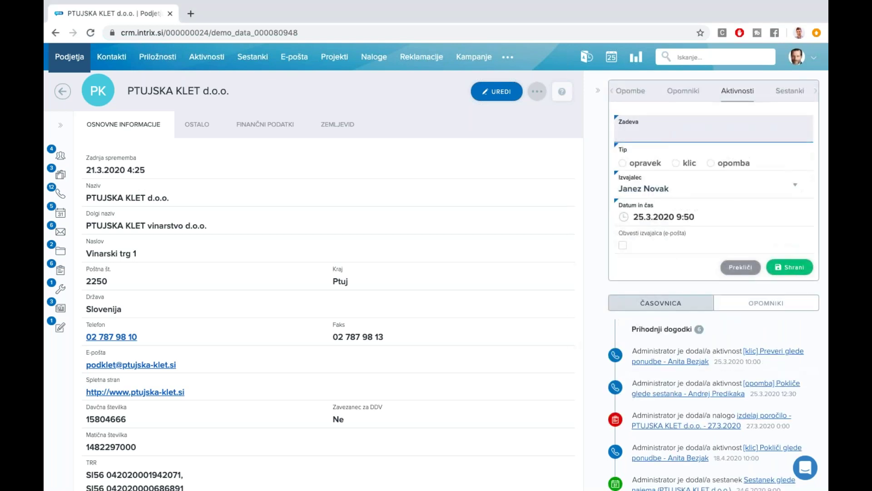
pyautogui.click(786, 93)
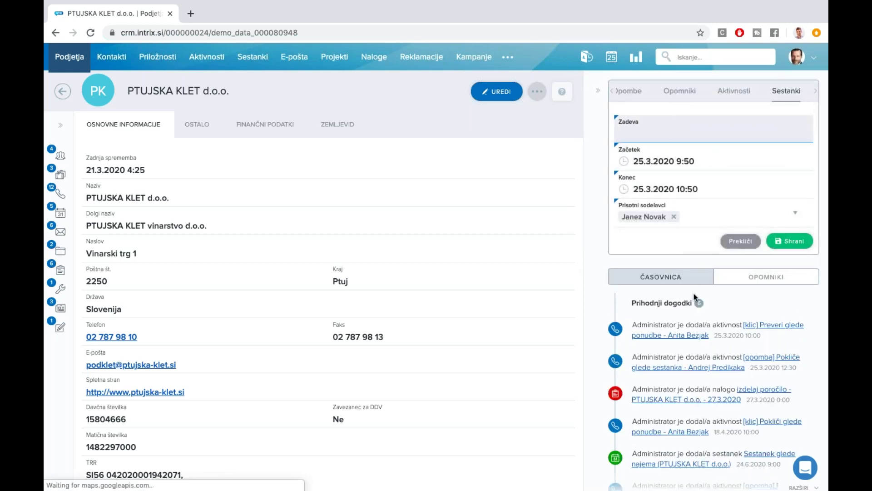
pyautogui.click(735, 243)
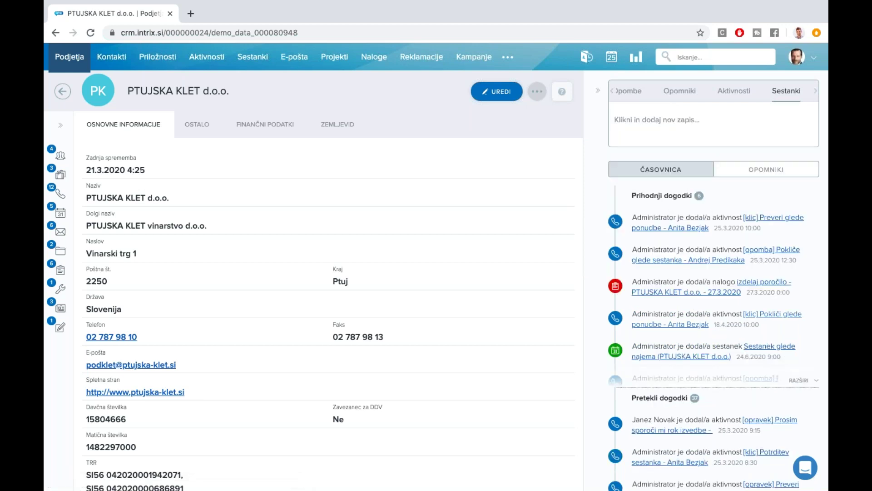
# Step: Review the company's timeline, contacts and opportunities, and sort its linked activities by completion, then by date and time
pyautogui.scroll(-3, 683, 263)
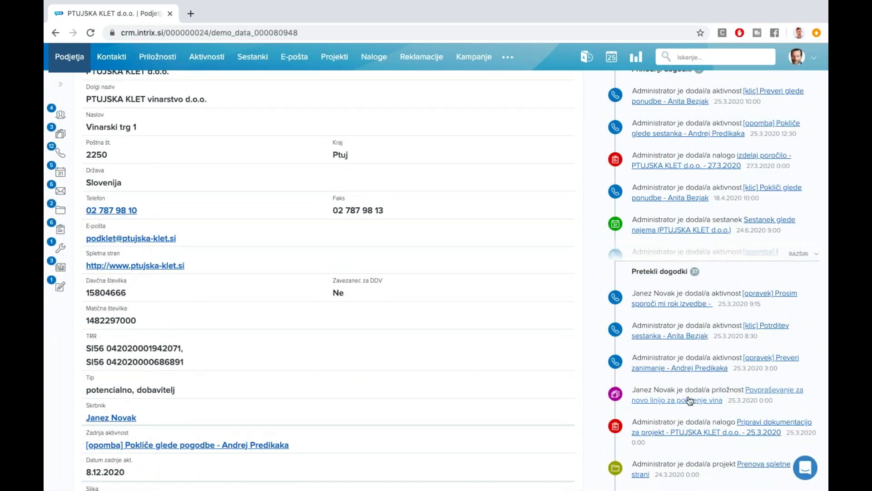
pyautogui.scroll(-15, 520, 359)
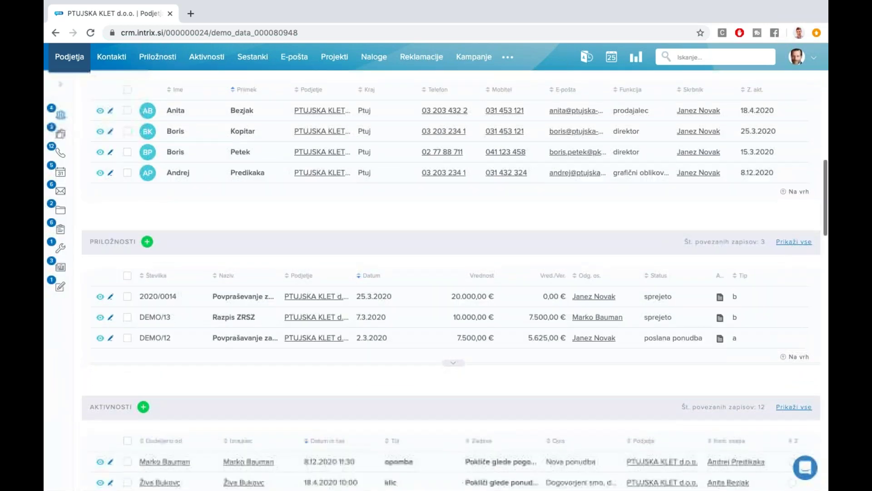
pyautogui.scroll(2, 488, 139)
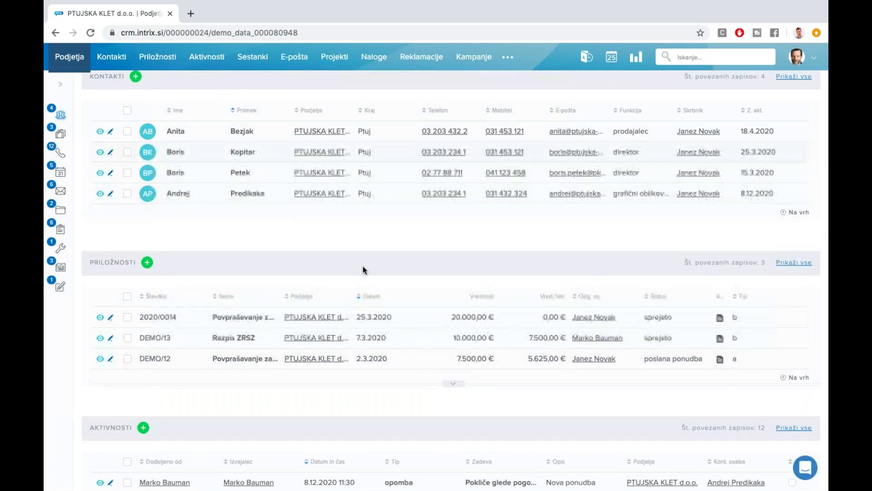
pyautogui.scroll(-2, 333, 204)
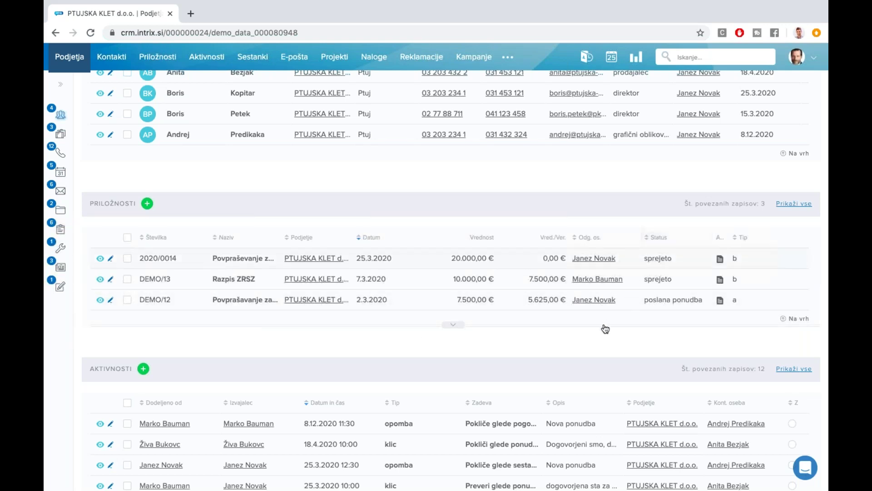
pyautogui.scroll(-4, 584, 302)
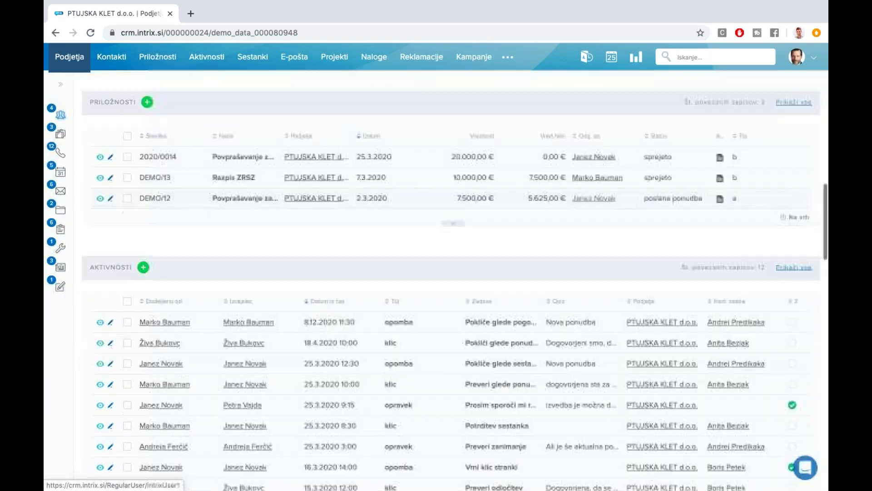
pyautogui.scroll(-2, 403, 472)
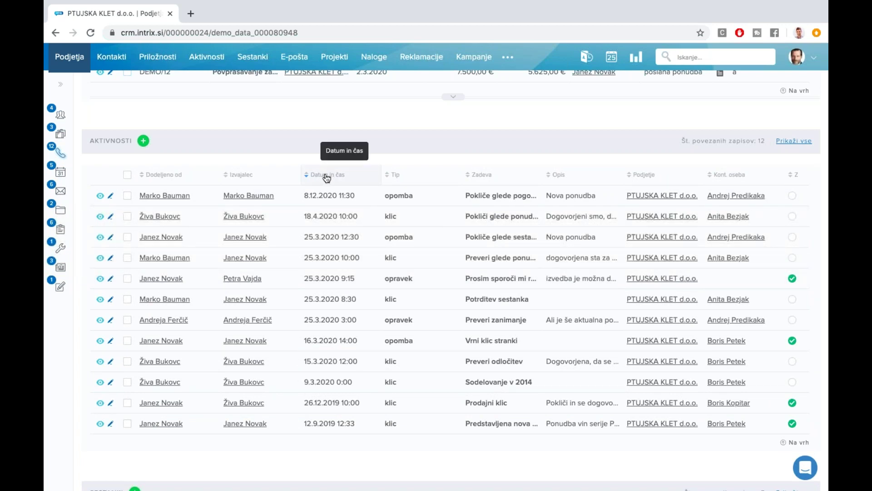
pyautogui.click(799, 177)
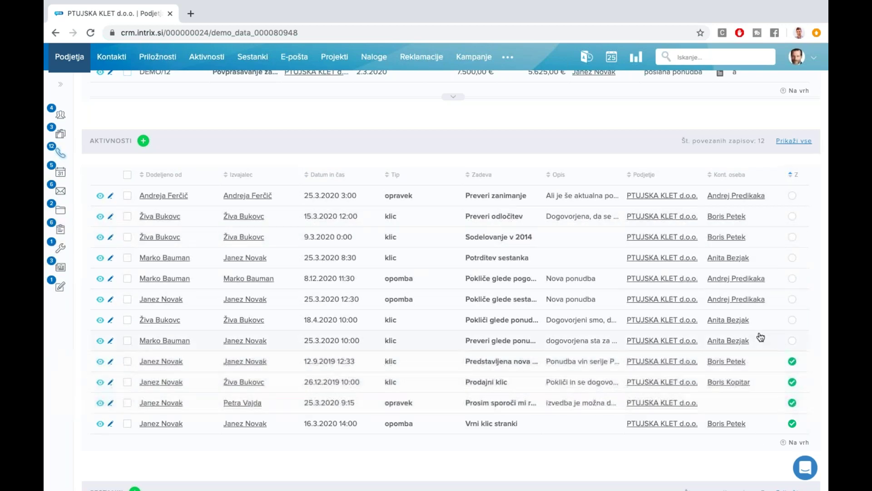
pyautogui.click(335, 177)
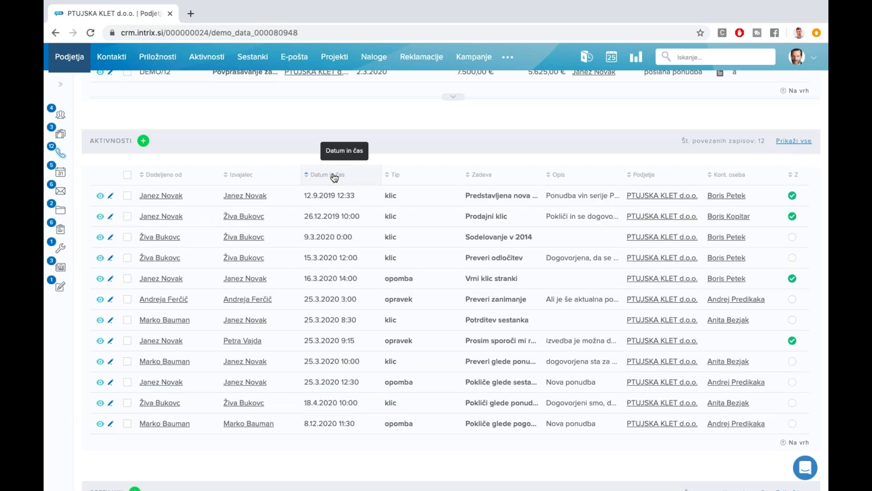
# Step: Examine the company's linked meetings, e-mails, projects, tasks, complaints and documents, and return to its basic information
pyautogui.scroll(-8, 456, 298)
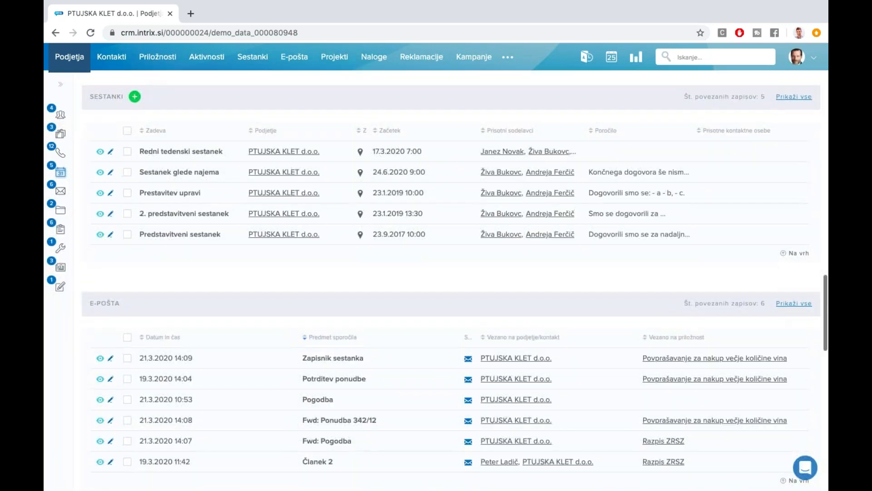
pyautogui.scroll(-1, 455, 277)
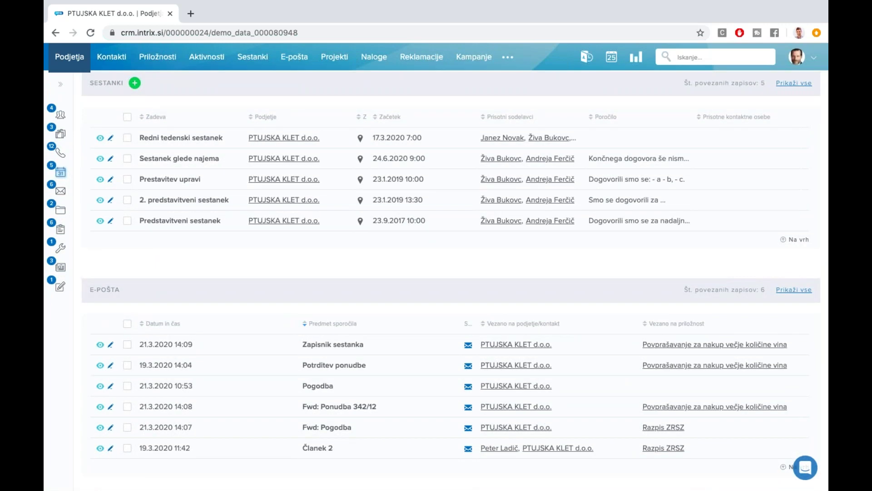
pyautogui.scroll(-8, 436, 279)
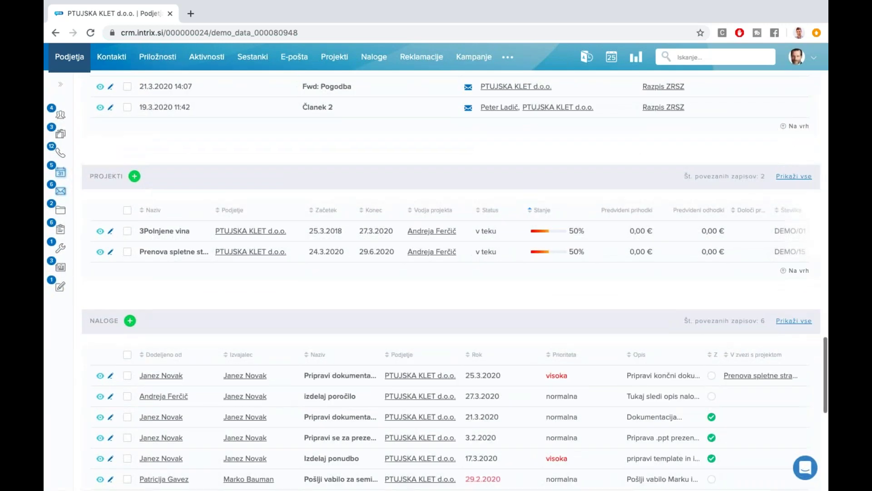
pyautogui.scroll(-4, 436, 280)
pyautogui.scroll(-6, 436, 279)
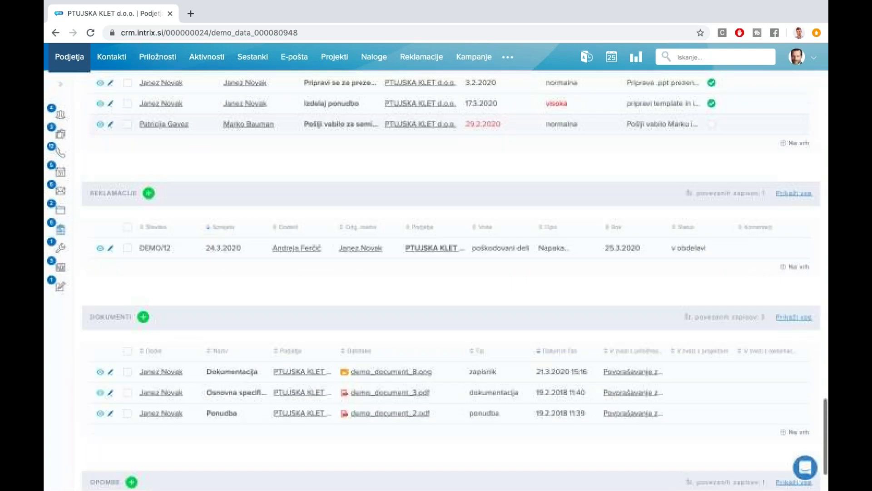
pyautogui.scroll(2, 436, 279)
pyautogui.scroll(20, 436, 280)
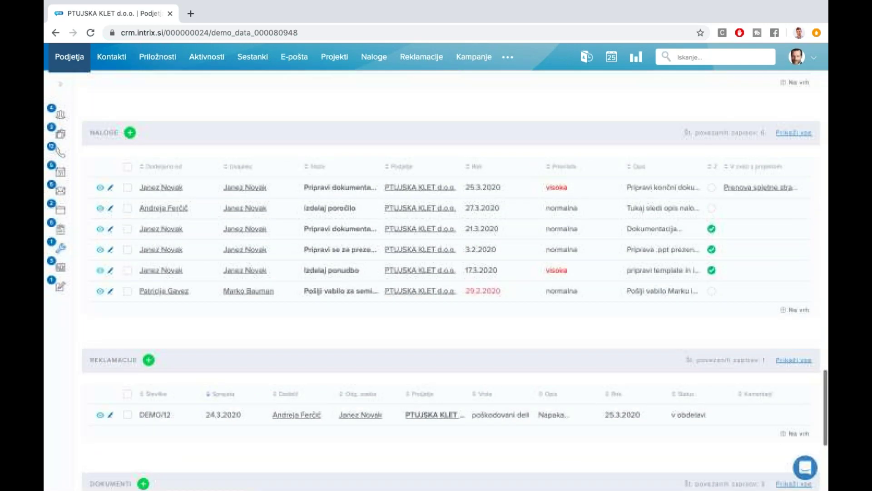
pyautogui.scroll(10, 436, 280)
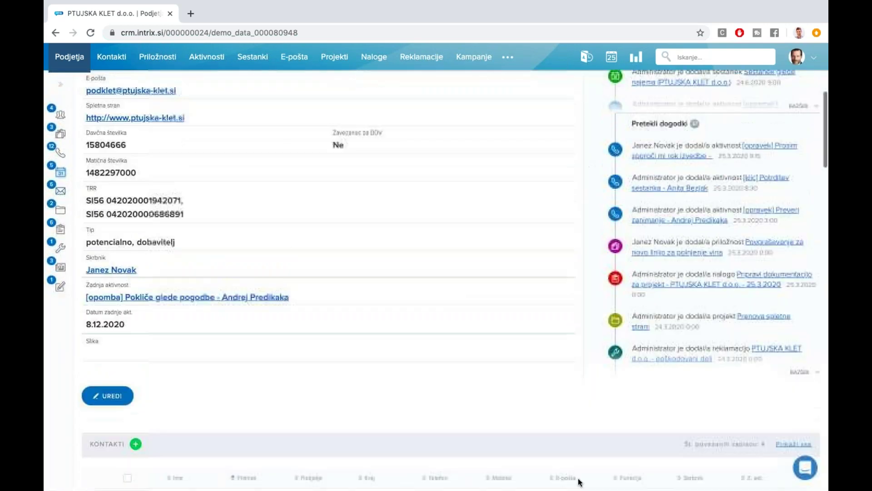
pyautogui.moveTo(624, 465)
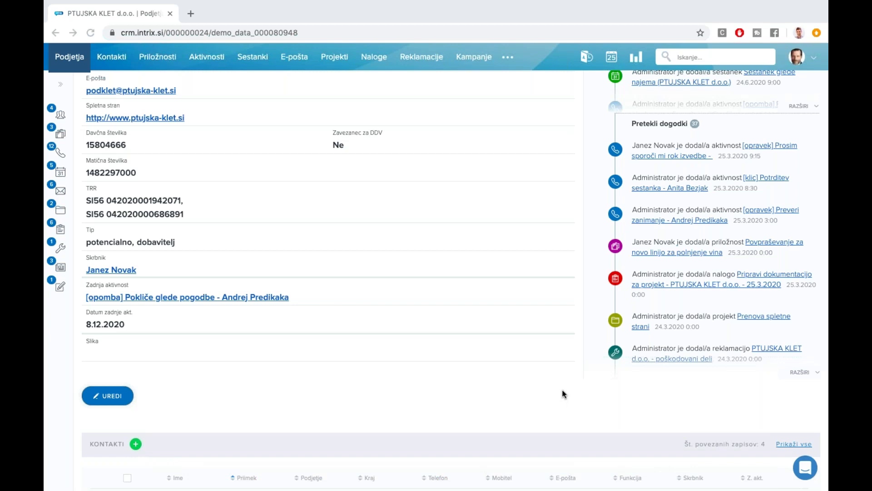
pyautogui.scroll(5, 554, 380)
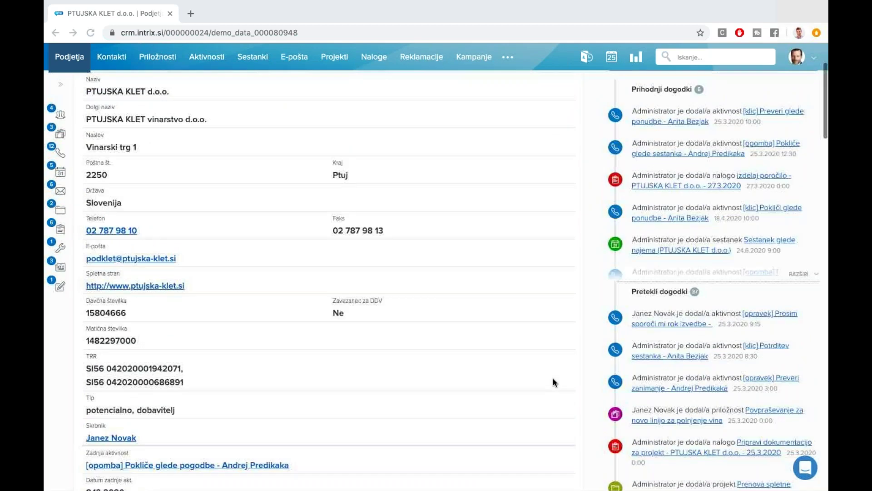
pyautogui.scroll(3, 553, 378)
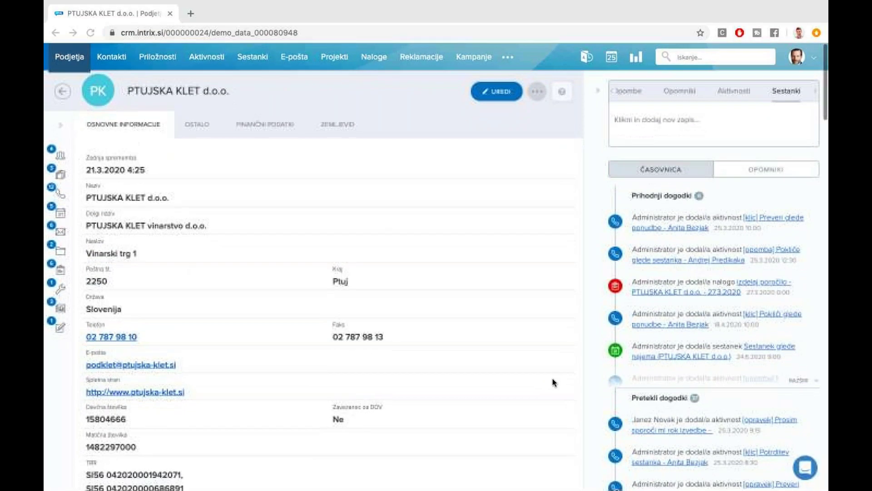
# Step: In the company list's filter, remove the Skrbnik condition and add a Tip condition set to "dobavitelj"
pyautogui.click(75, 64)
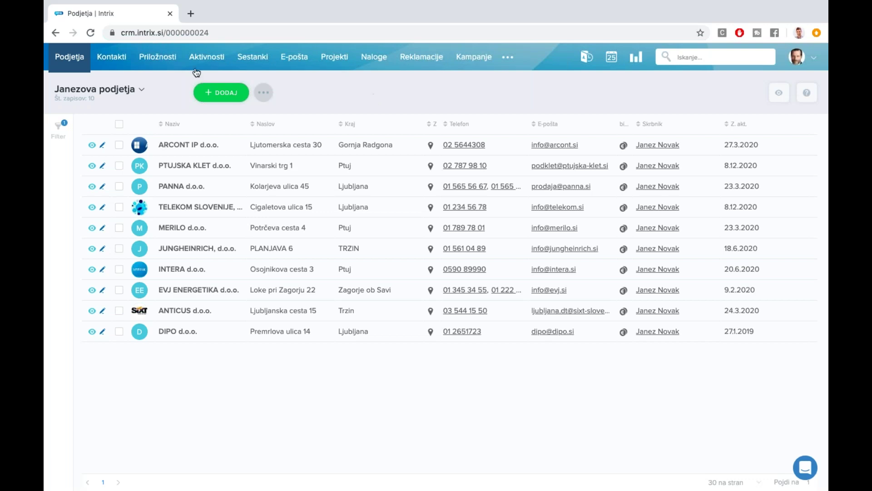
pyautogui.click(61, 128)
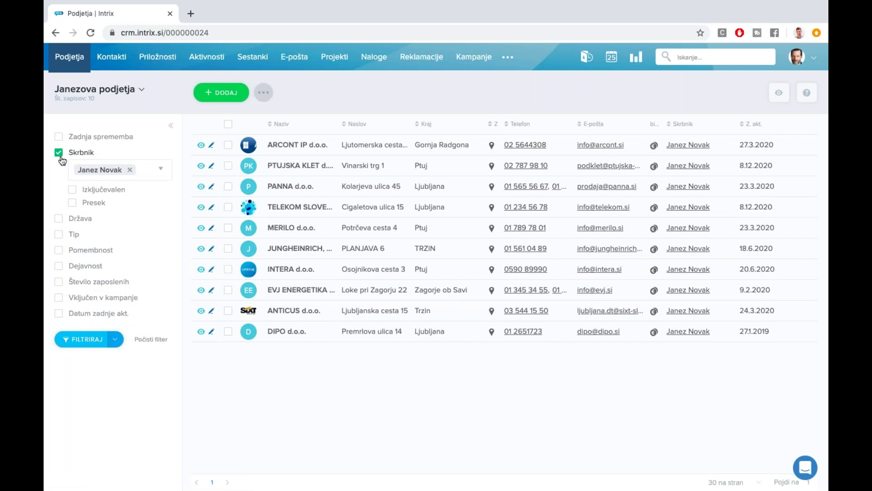
pyautogui.click(60, 154)
pyautogui.click(59, 185)
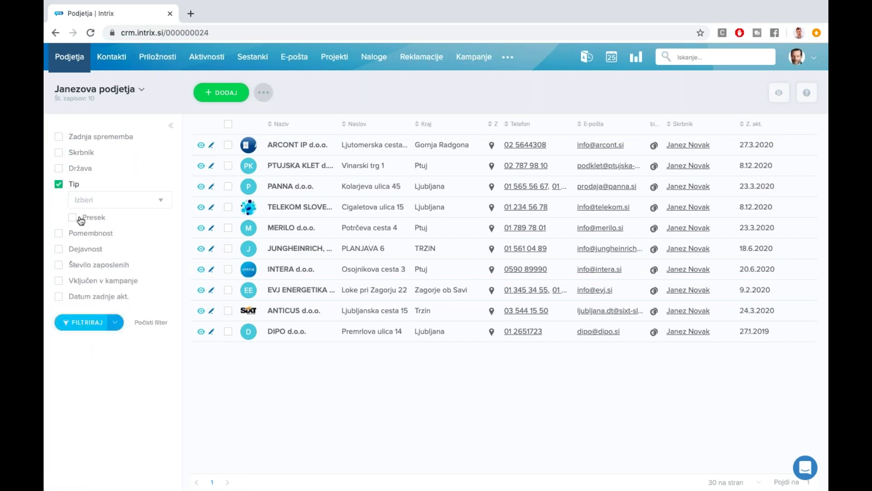
pyautogui.click(89, 206)
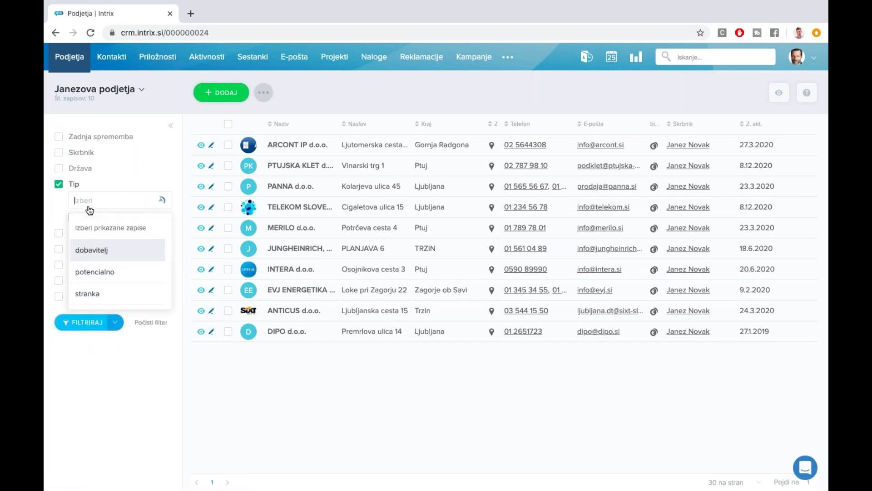
pyautogui.click(92, 250)
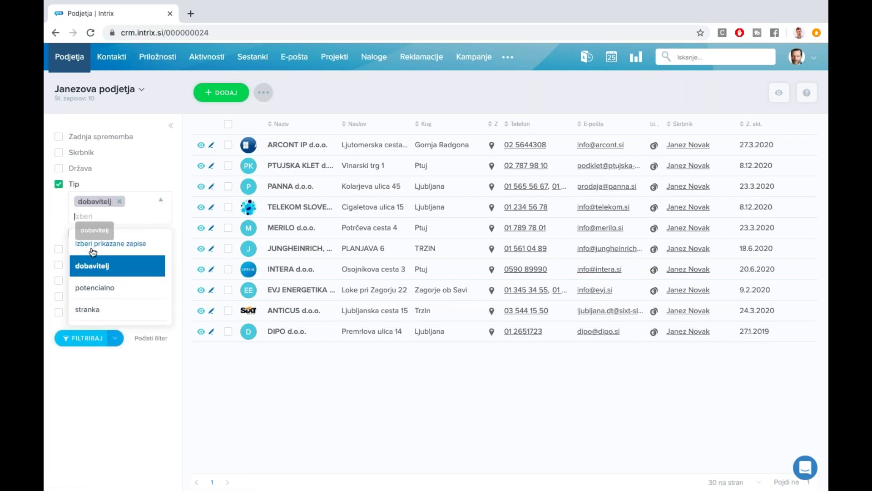
pyautogui.click(169, 93)
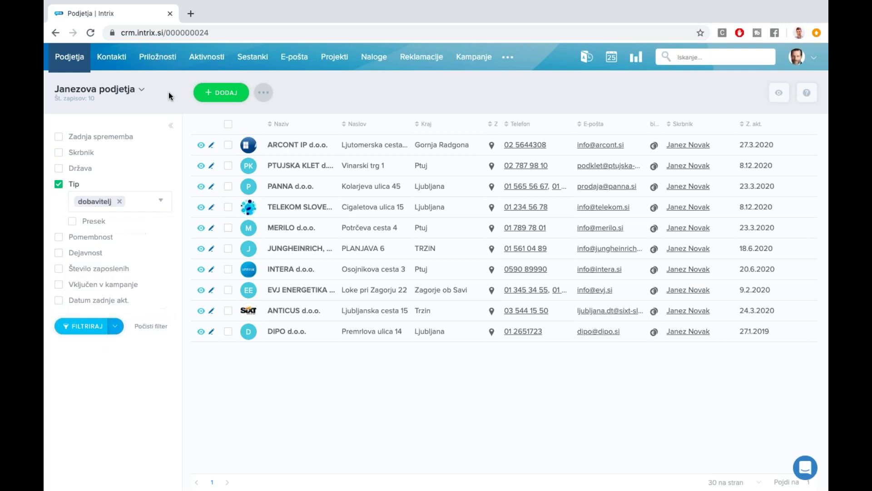
# Step: Add a Pomembnost condition set to "ključno" and apply the filter to the company list
pyautogui.click(59, 237)
pyautogui.click(91, 247)
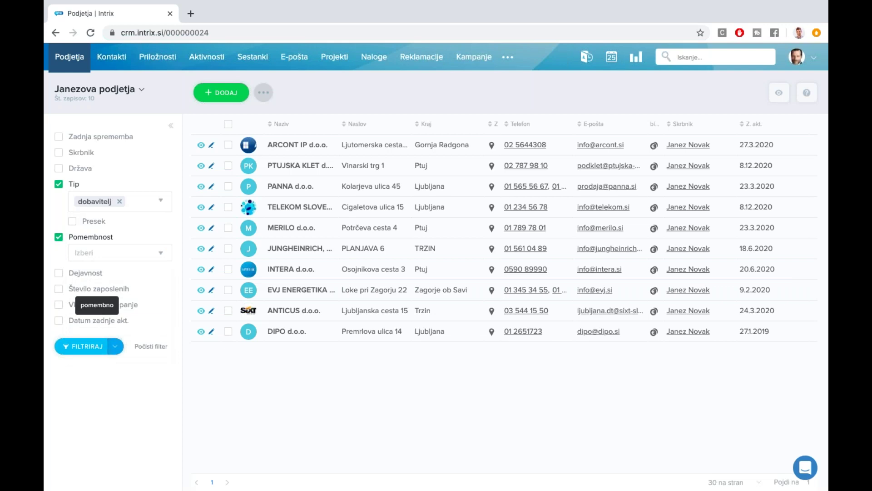
pyautogui.click(91, 303)
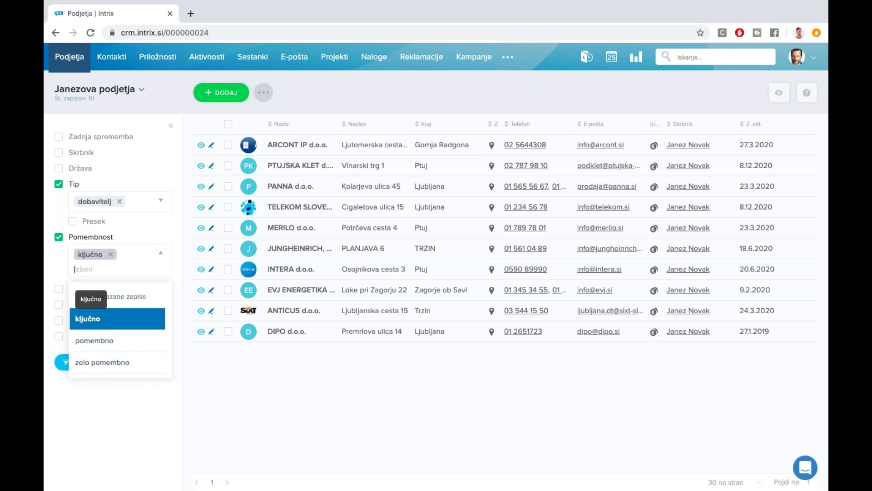
pyautogui.click(84, 394)
pyautogui.click(78, 352)
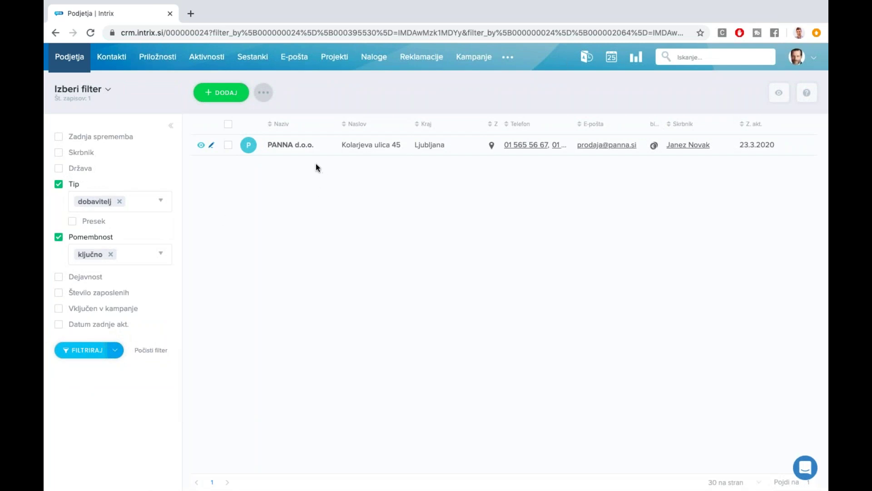
# Step: Start a data export of the filtered companies in Excel format and reduce the exported properties to E-pošta only
pyautogui.click(264, 94)
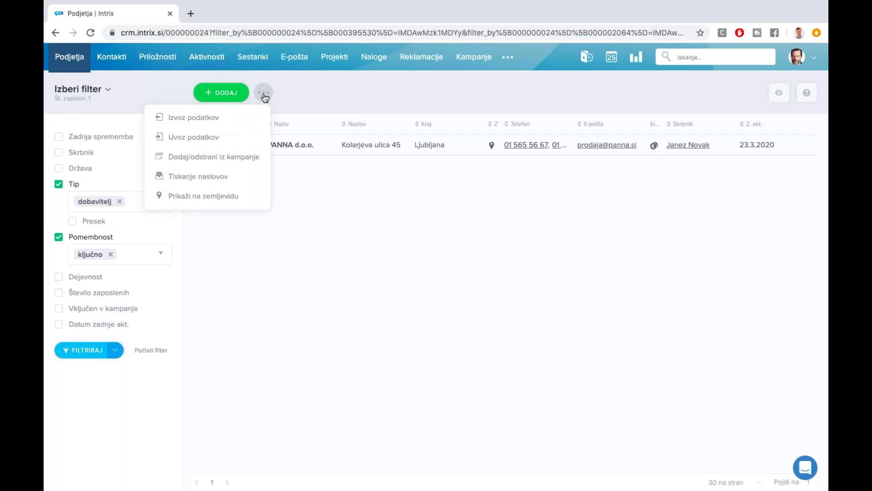
pyautogui.click(200, 120)
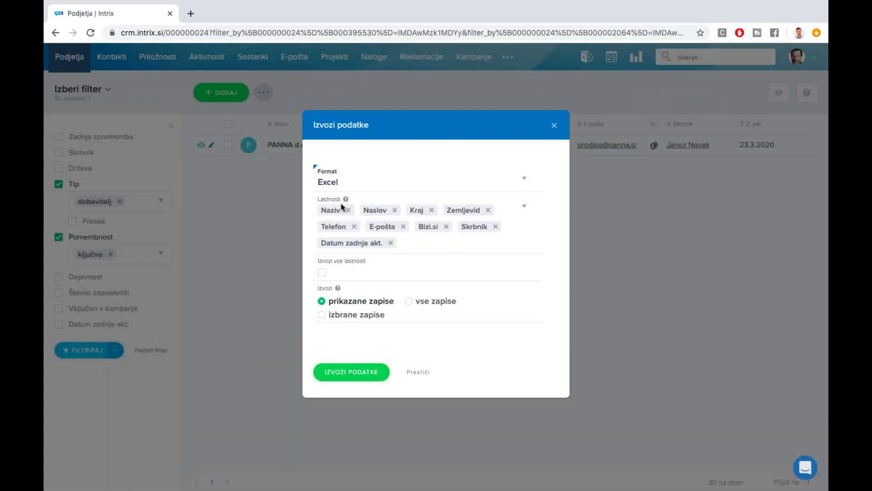
pyautogui.click(348, 210)
pyautogui.click(353, 210)
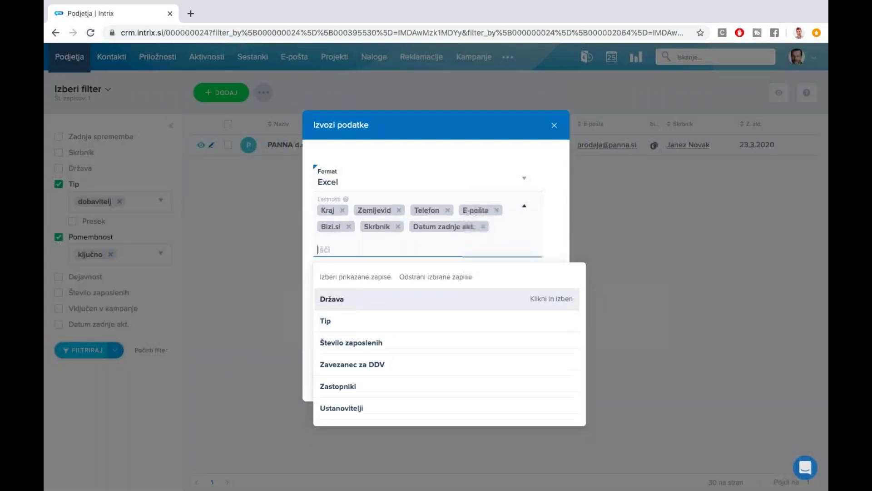
pyautogui.click(343, 210)
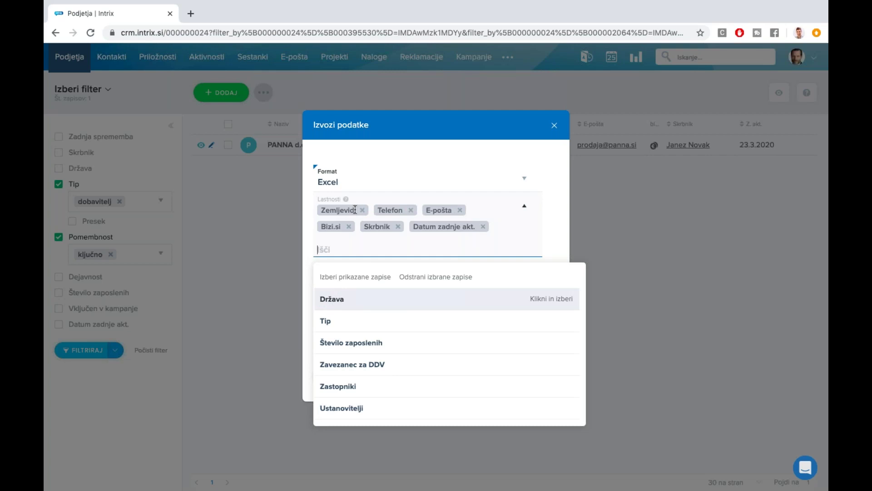
pyautogui.click(362, 210)
pyautogui.click(355, 209)
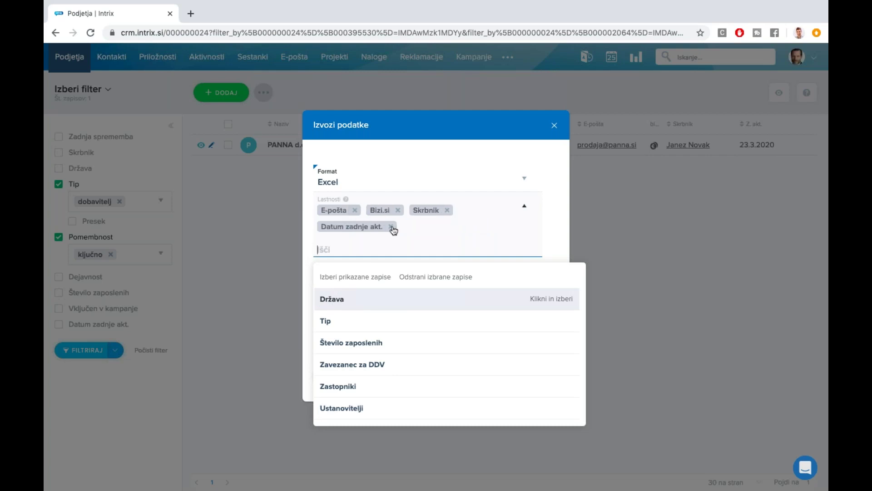
pyautogui.click(391, 226)
pyautogui.click(397, 210)
pyautogui.click(403, 210)
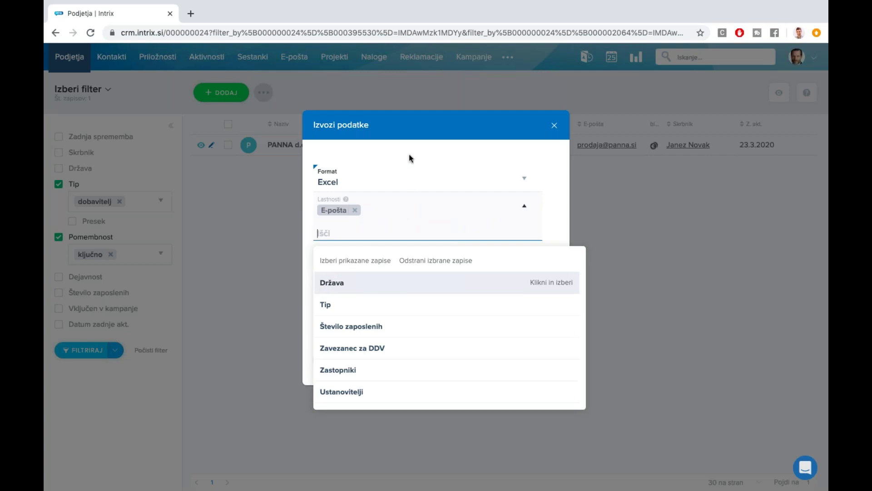
pyautogui.click(389, 141)
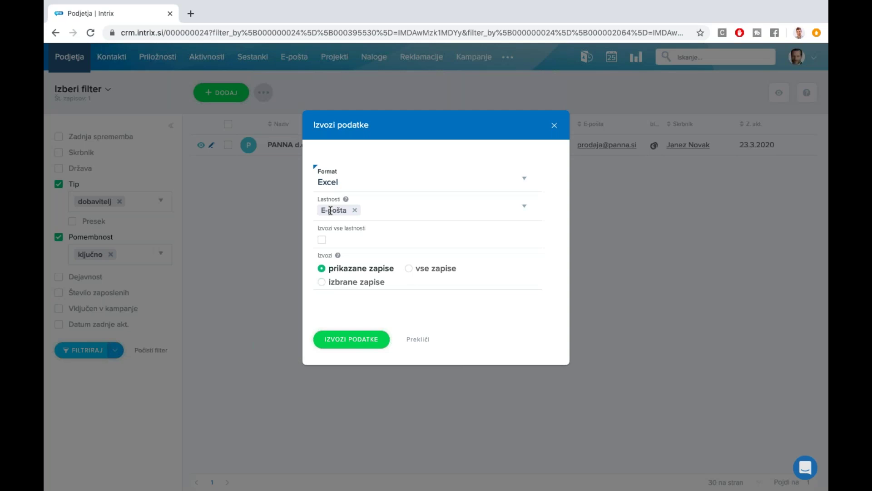
# Step: Export the displayed records, open the downloaded Podjetja.xlsx in Numbers to check it, and switch back to the CRM in Chrome
pyautogui.click(355, 340)
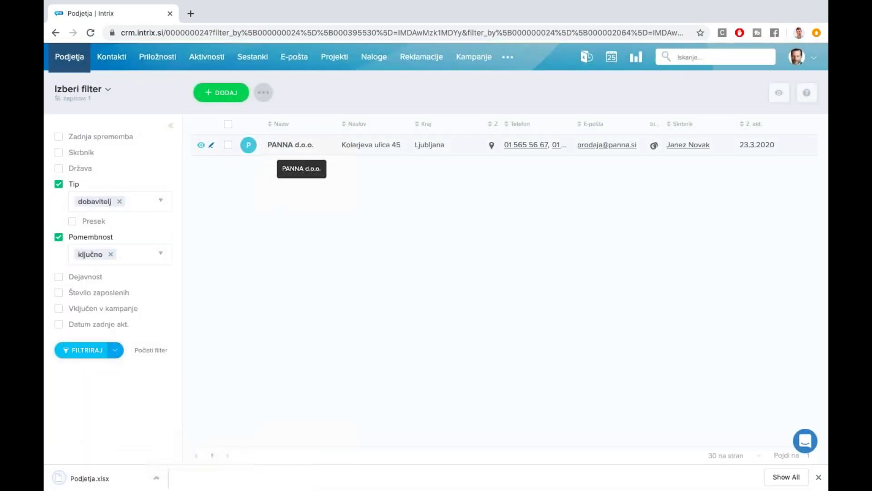
pyautogui.click(89, 481)
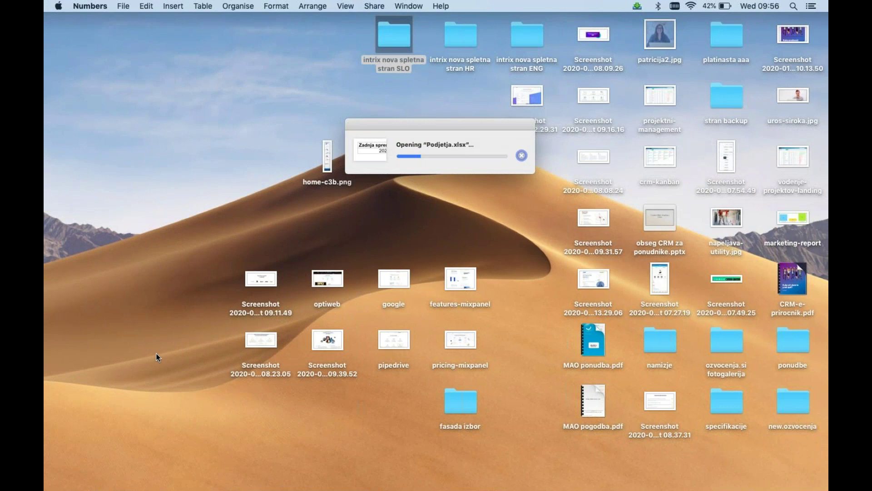
pyautogui.moveTo(217, 489)
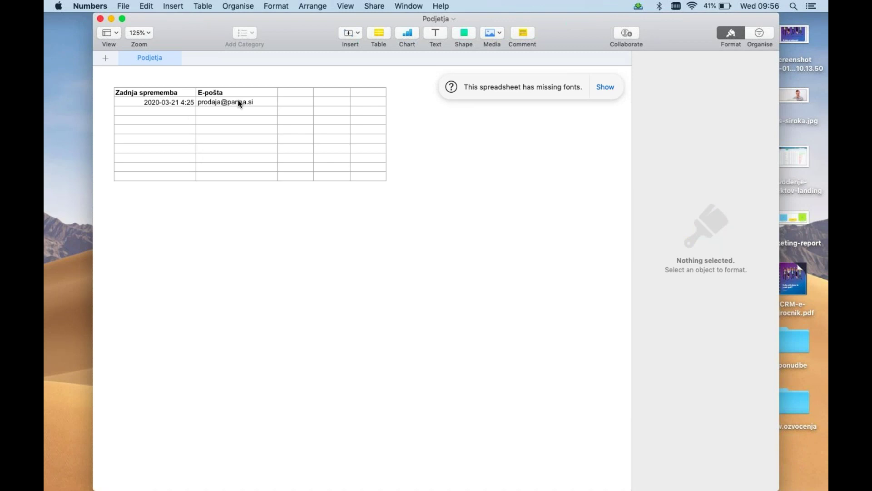
pyautogui.press('super+Tab')
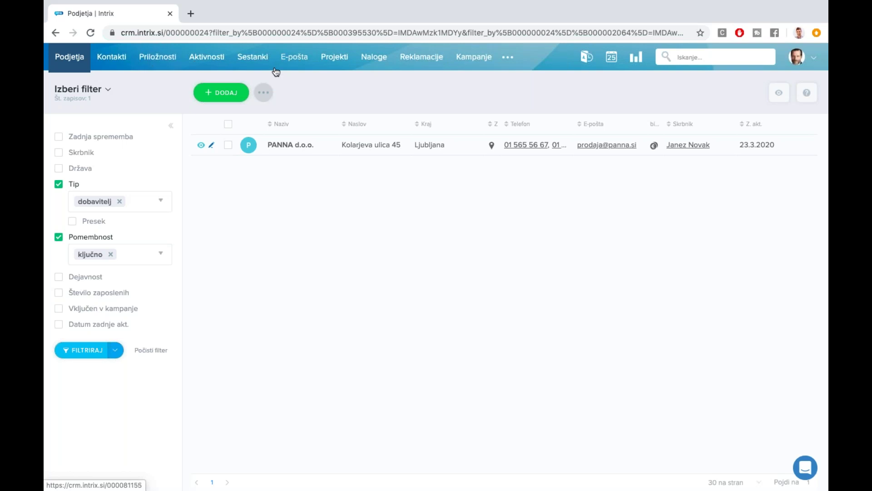
# Step: View this week's meetings, switch to the activities list and look through its saved filters
pyautogui.click(262, 61)
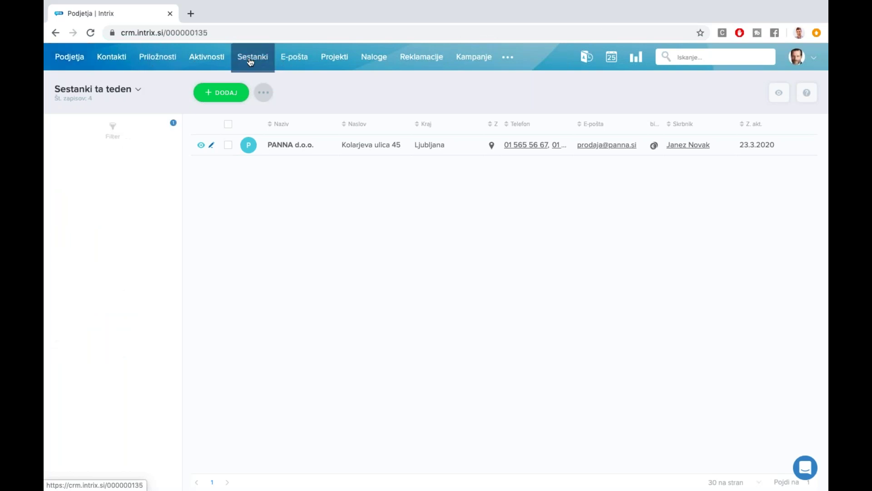
pyautogui.click(211, 59)
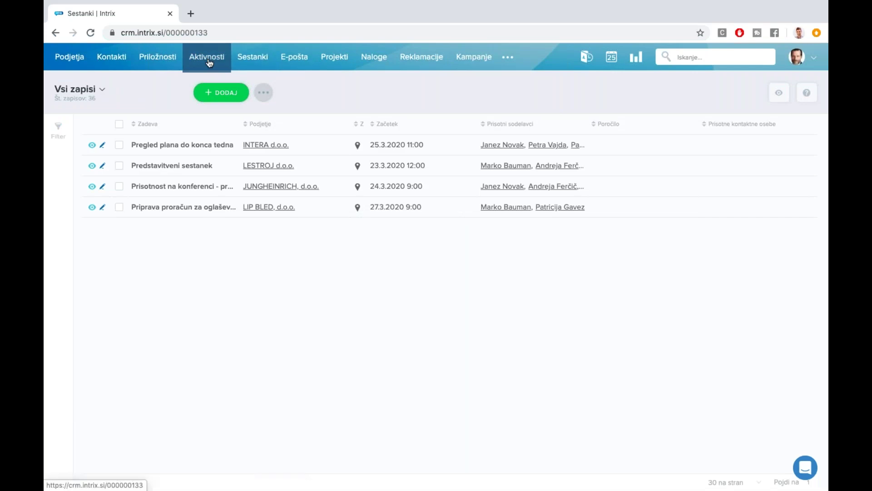
pyautogui.click(102, 91)
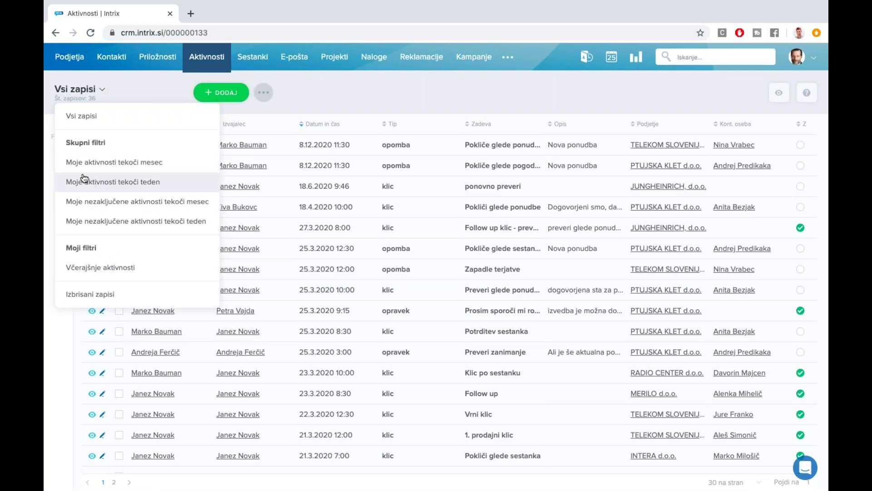
pyautogui.click(310, 92)
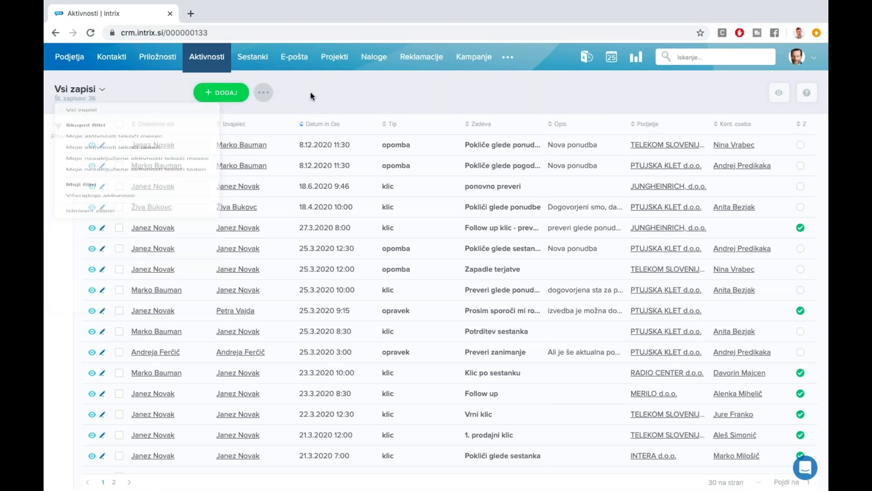
# Step: In the activities list's filter, add an Izvajalec condition set to the demo employee's name
pyautogui.click(57, 128)
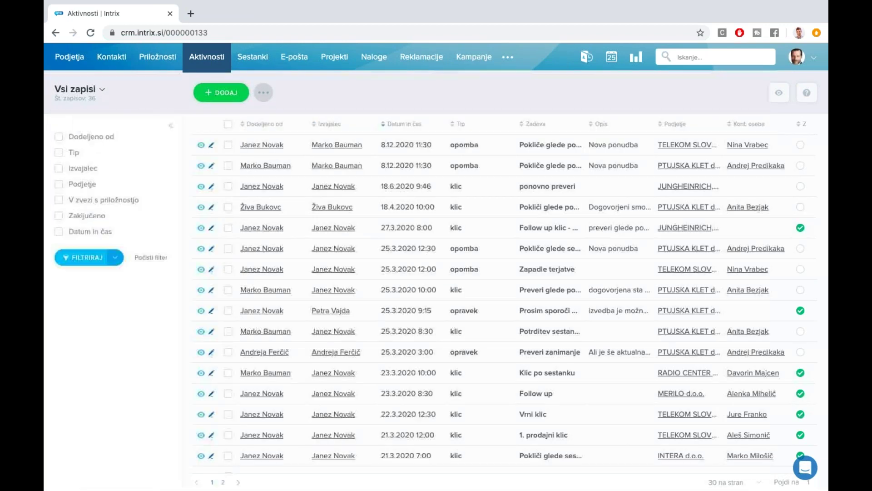
pyautogui.click(58, 169)
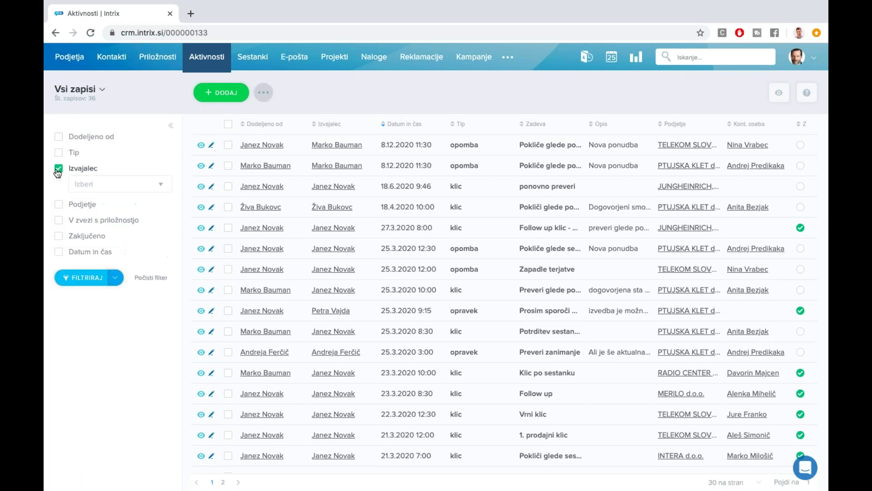
pyautogui.click(91, 184)
pyautogui.click(104, 281)
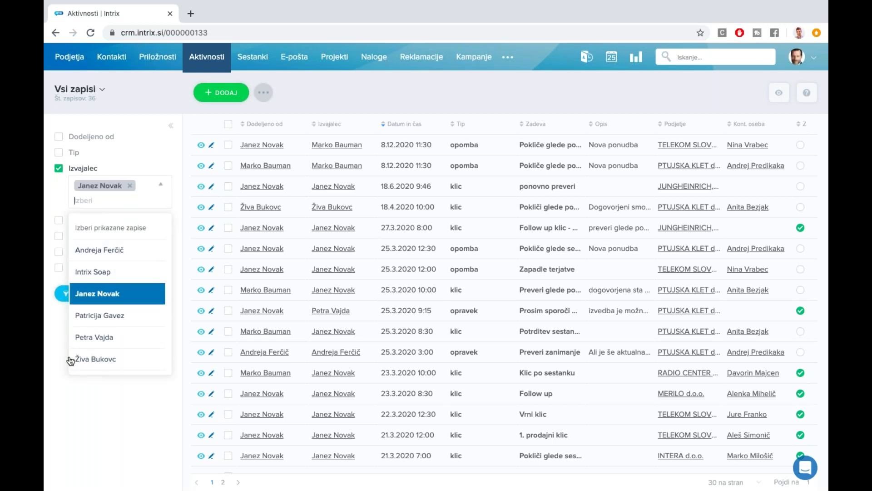
pyautogui.click(56, 362)
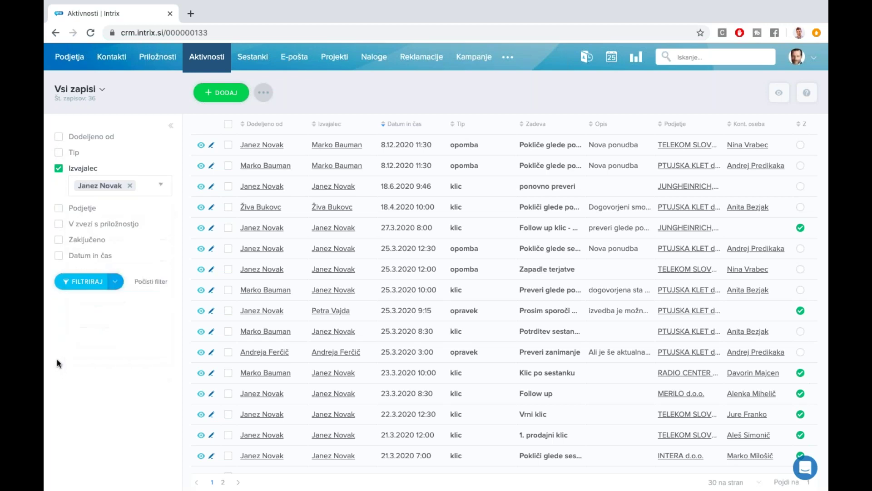
# Step: Add a Zaključeno condition set to "Ne" and apply the filter to the activities list
pyautogui.click(58, 239)
pyautogui.click(91, 256)
pyautogui.click(90, 326)
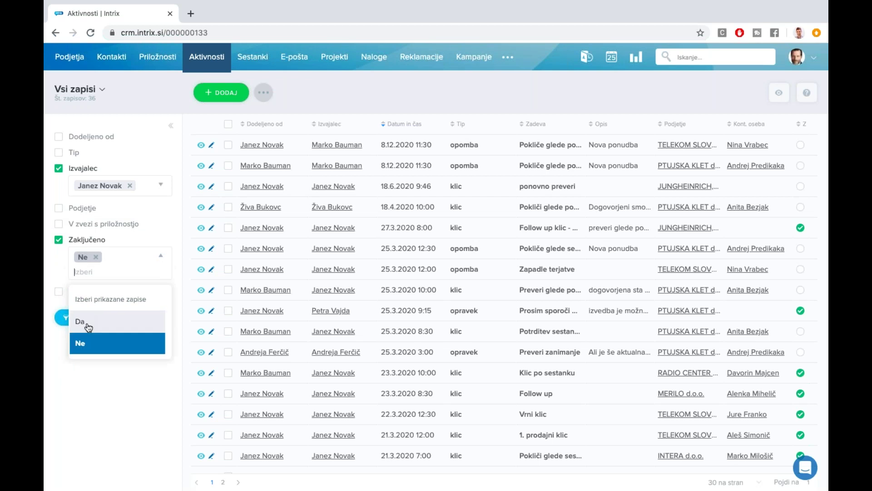
pyautogui.click(81, 305)
pyautogui.click(81, 306)
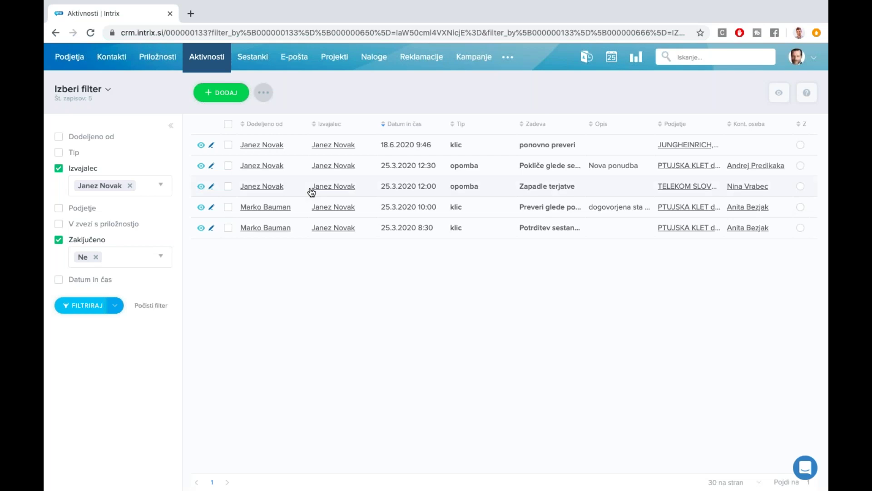
# Step: Open the e-mail list's help and highlight the system address to which messages must be forwarded for recording
pyautogui.click(294, 56)
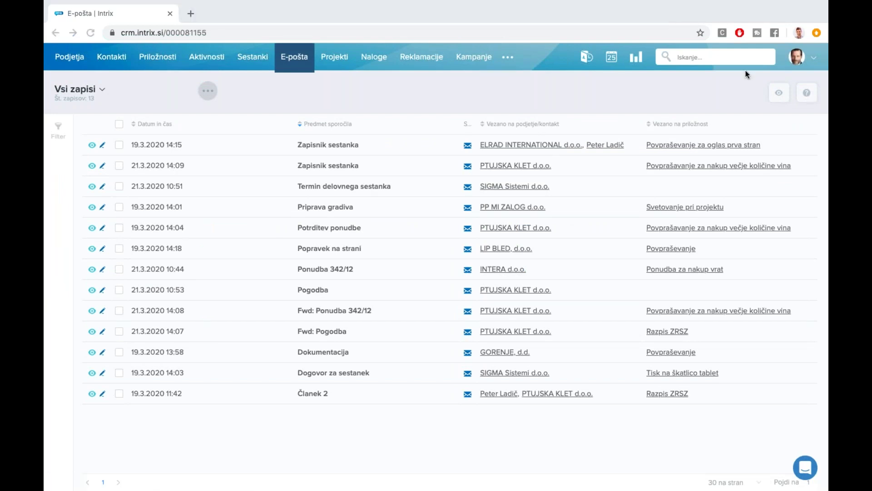
pyautogui.click(806, 93)
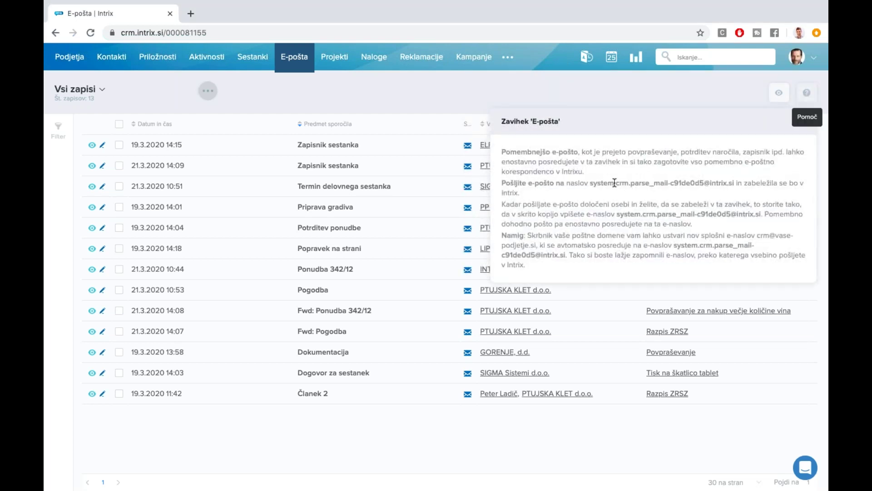
pyautogui.moveTo(591, 185); pyautogui.dragTo(735, 180)
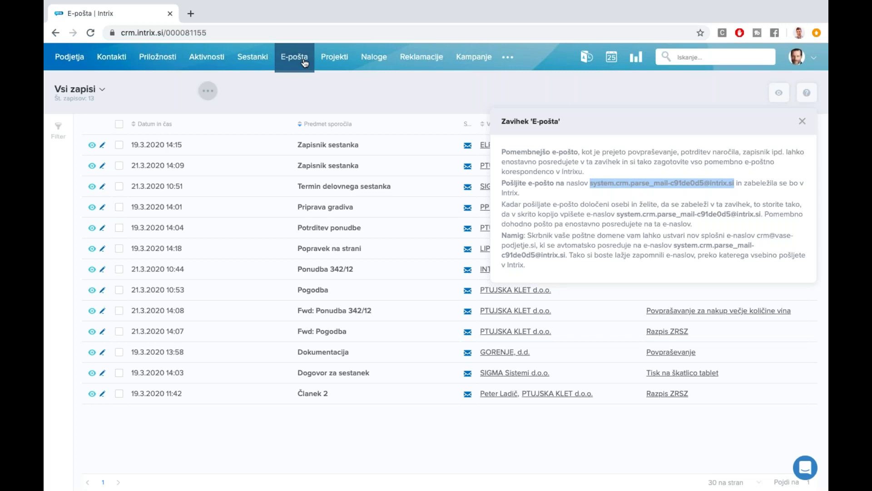
pyautogui.click(804, 100)
pyautogui.click(804, 100)
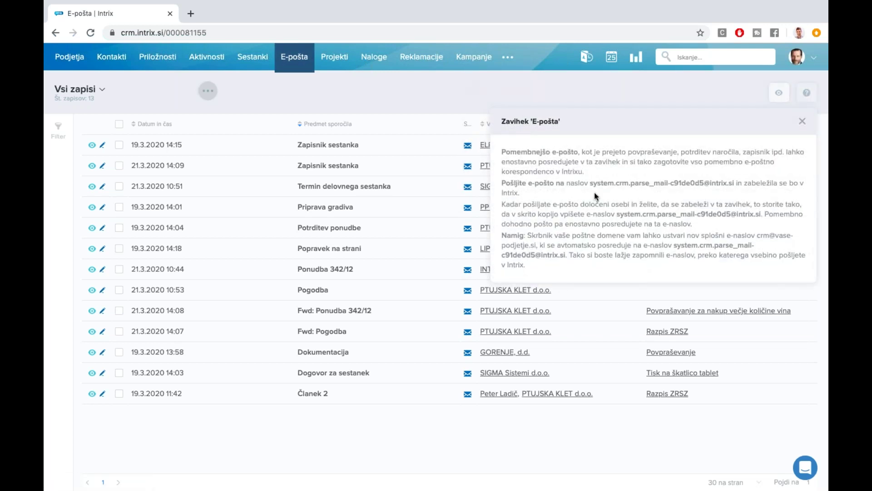
pyautogui.moveTo(591, 182); pyautogui.dragTo(735, 182)
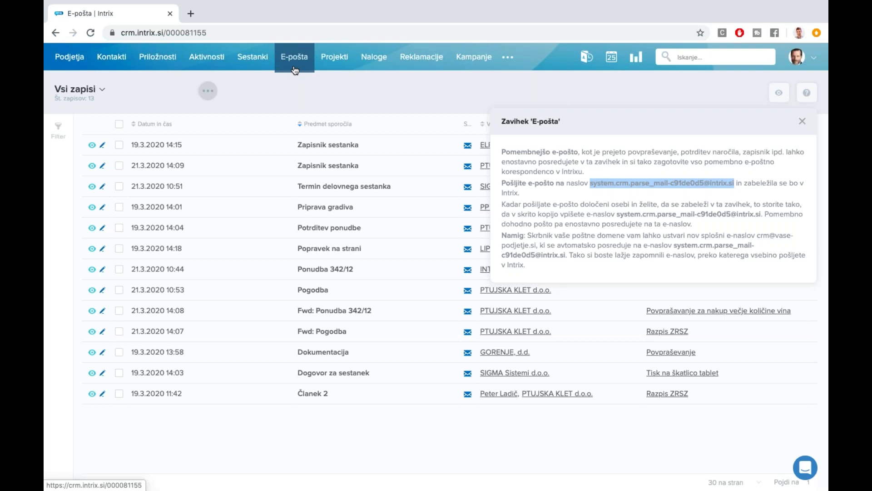
pyautogui.moveTo(629, 477)
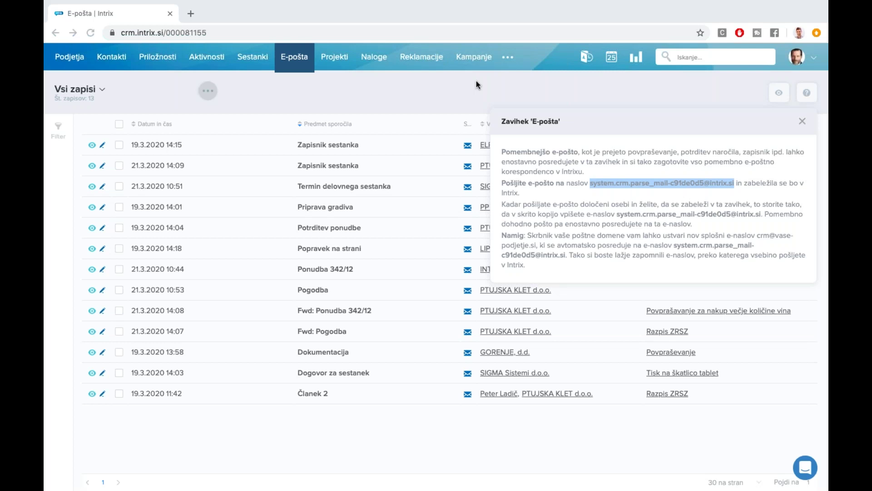
pyautogui.moveTo(605, 2)
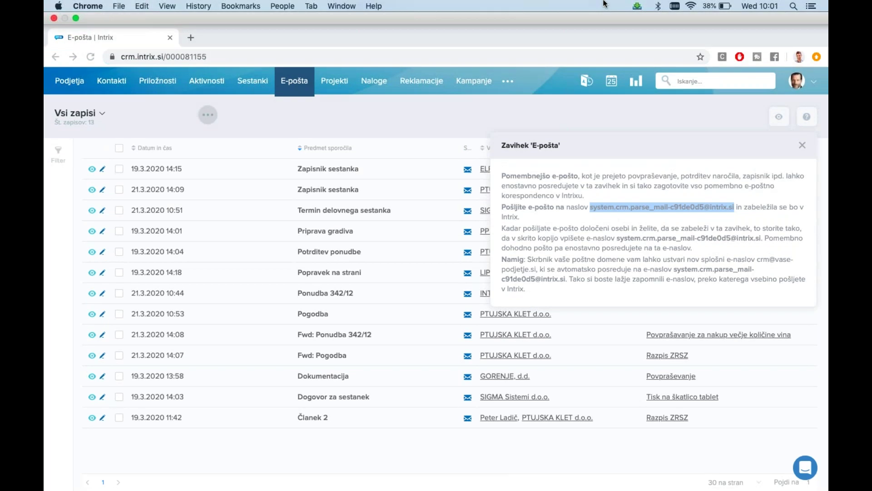